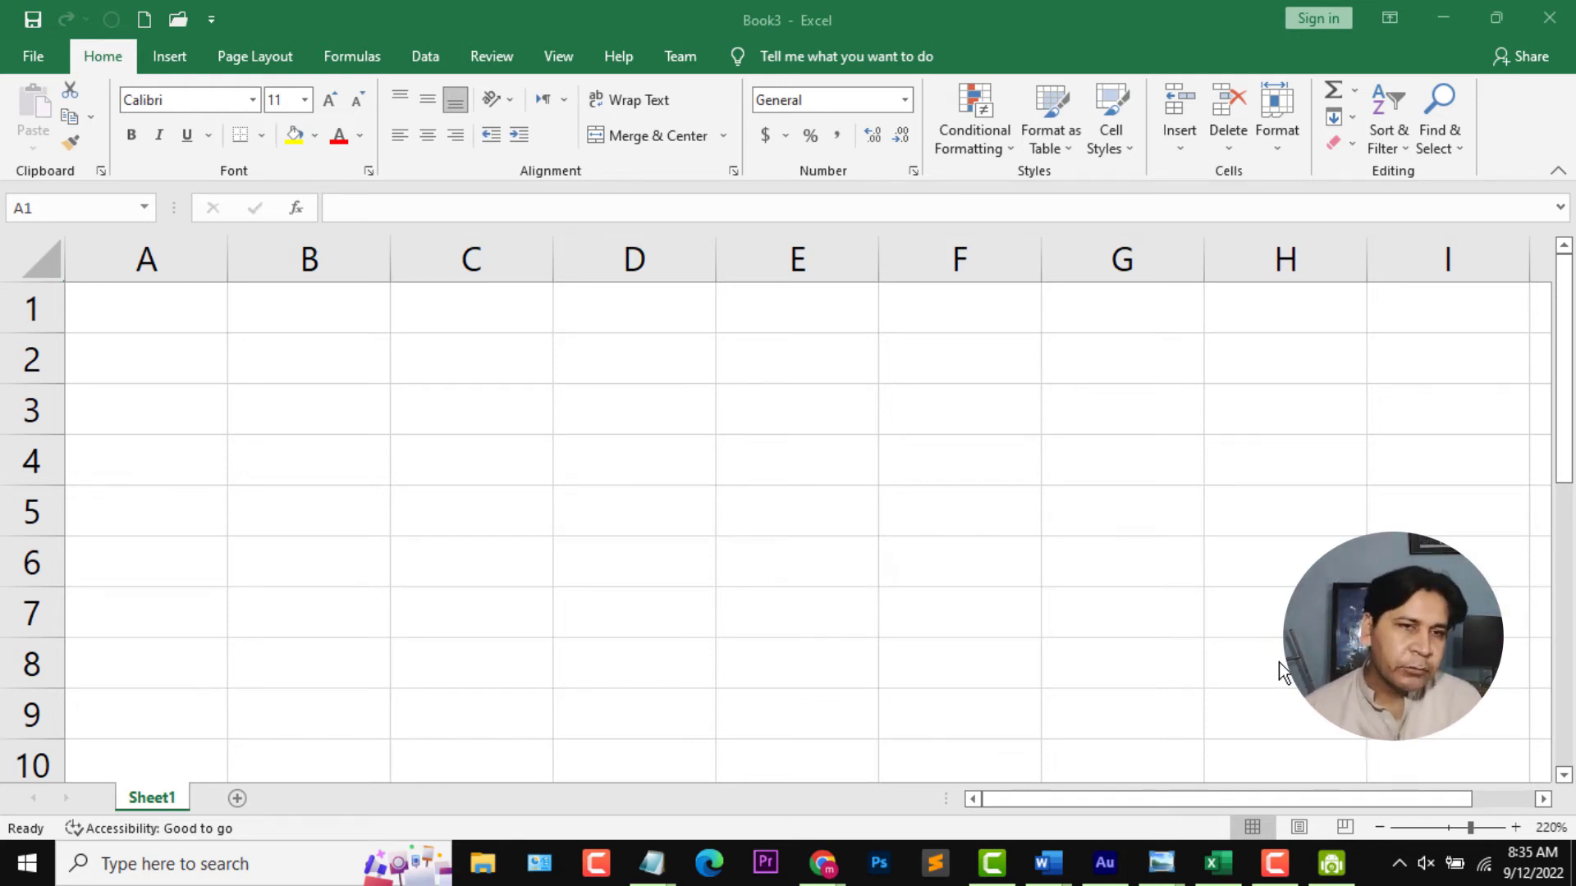
# Zoom the empty sheet to 295% and select the cell block A1 to E4.
pyautogui.scroll(5, 150, 380)
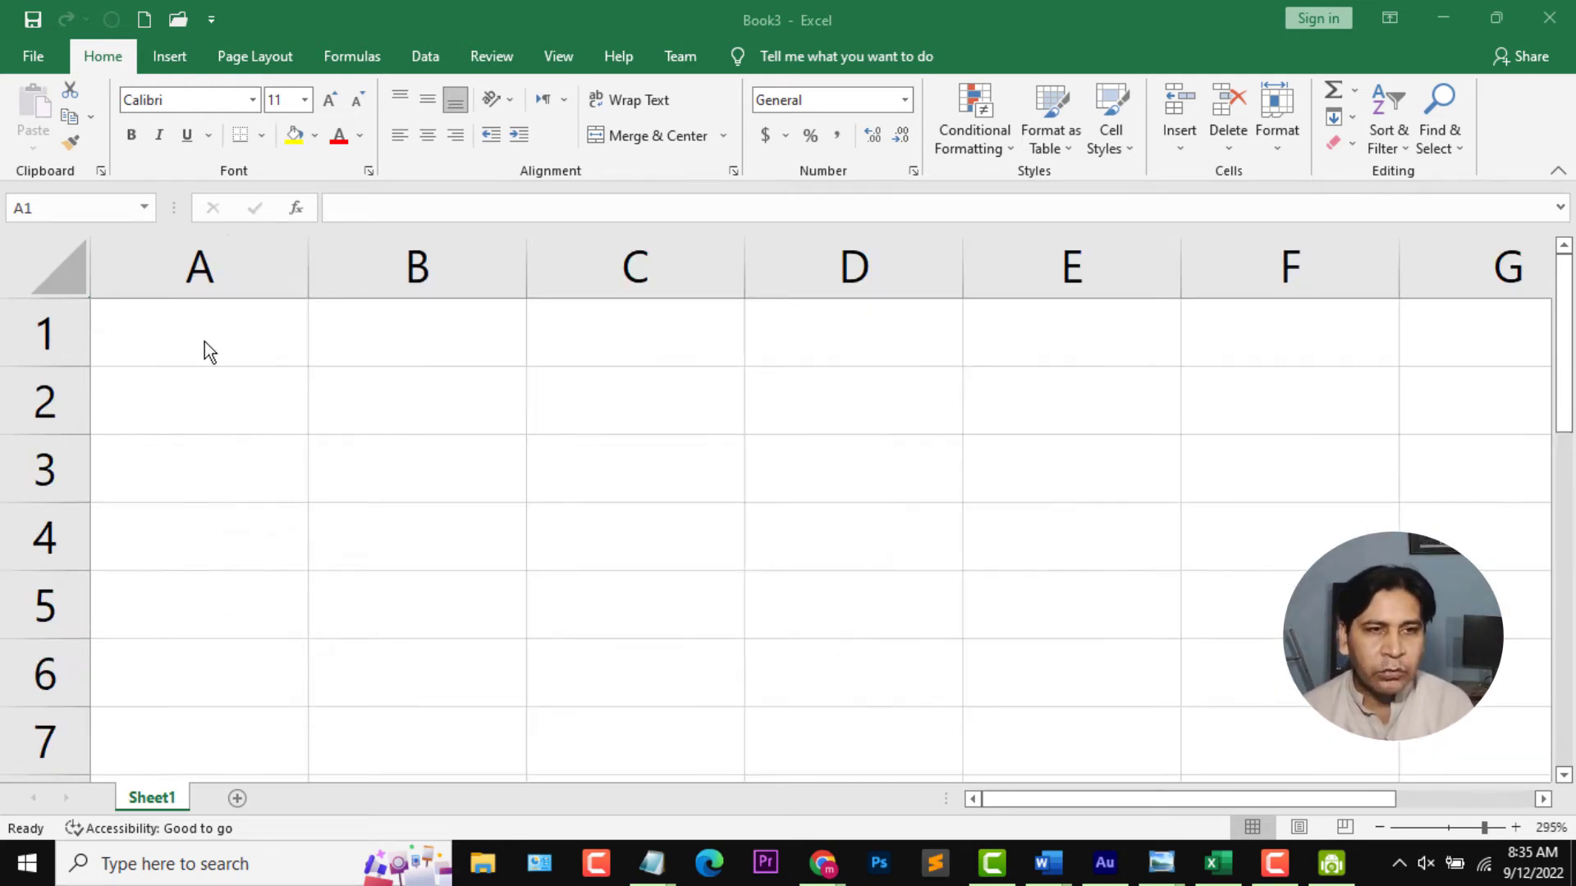
pyautogui.moveTo(190, 341); pyautogui.dragTo(915, 607)
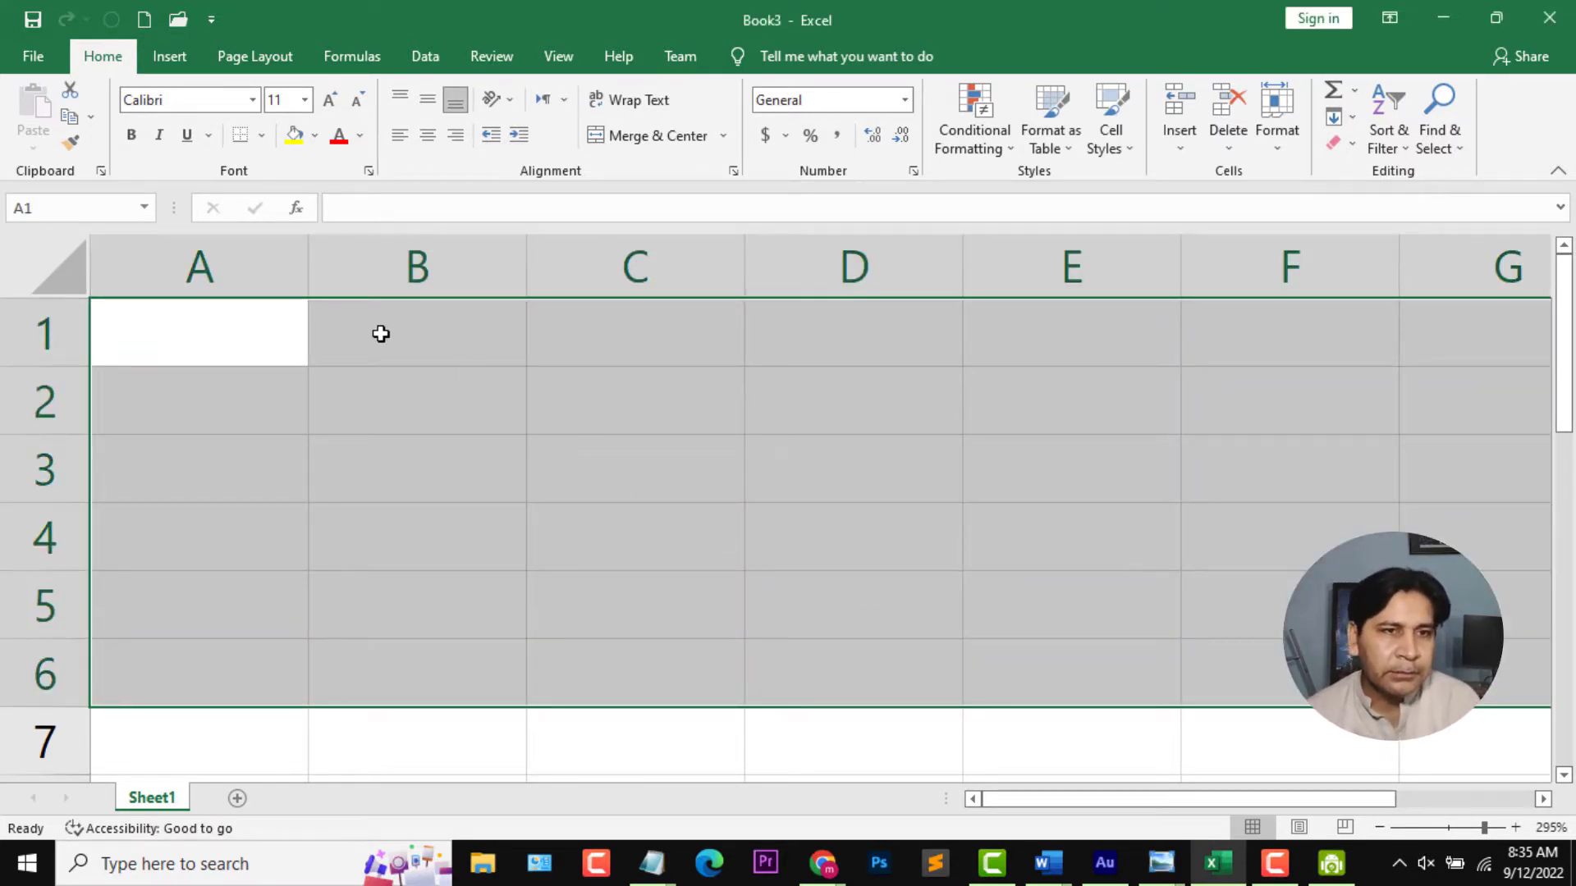
pyautogui.click(151, 351)
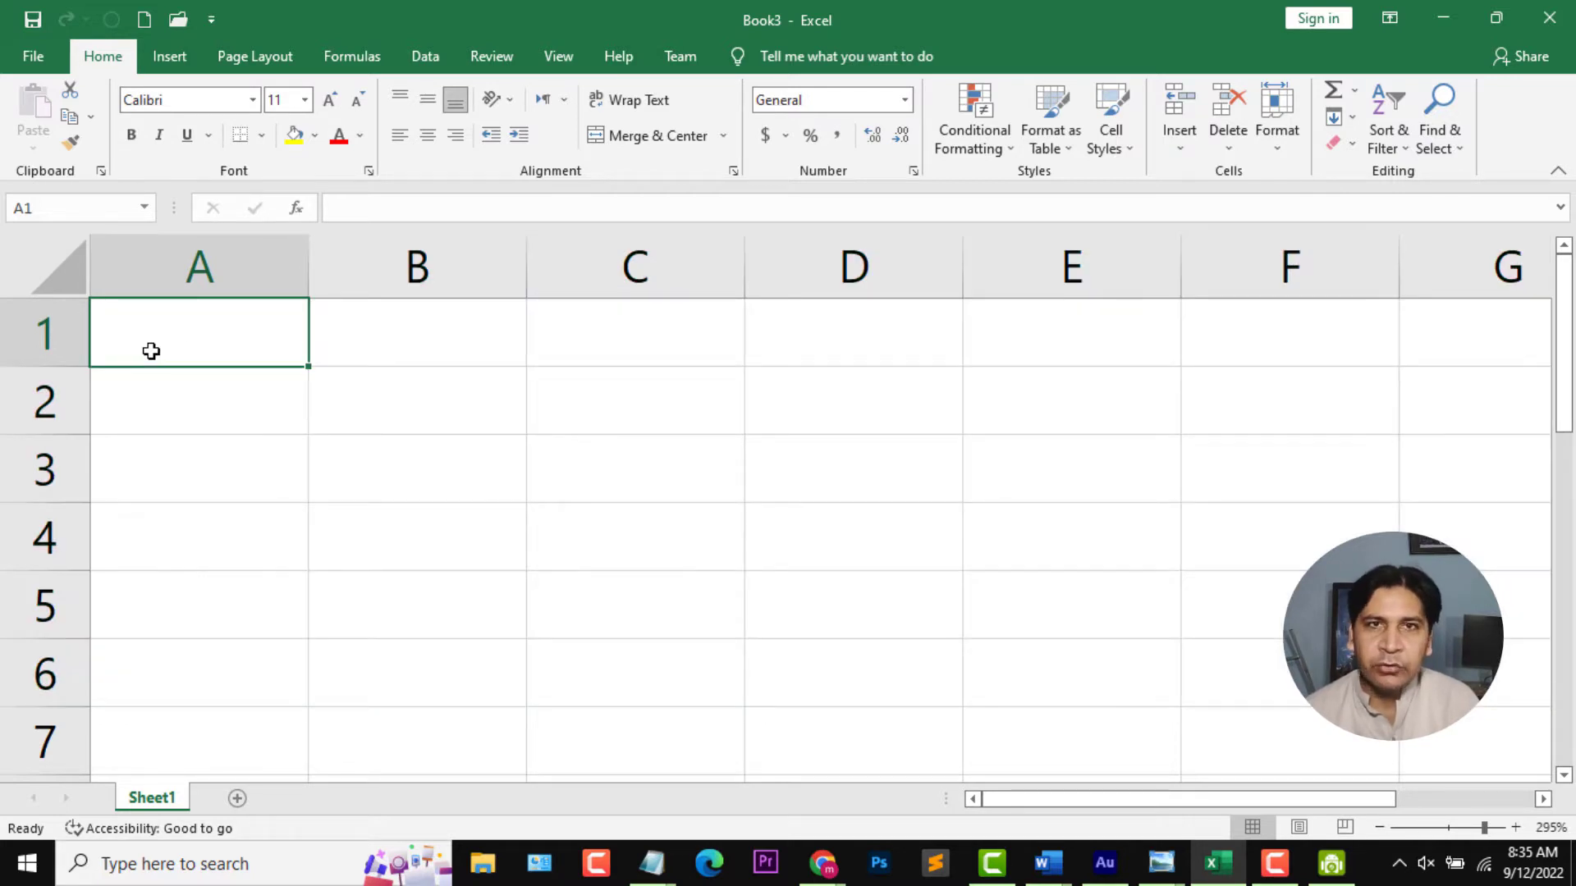
pyautogui.moveTo(172, 348)
pyautogui.mouseDown()
pyautogui.moveTo(622, 351)
pyautogui.moveTo(826, 526)
pyautogui.moveTo(1060, 549)
pyautogui.mouseUp()
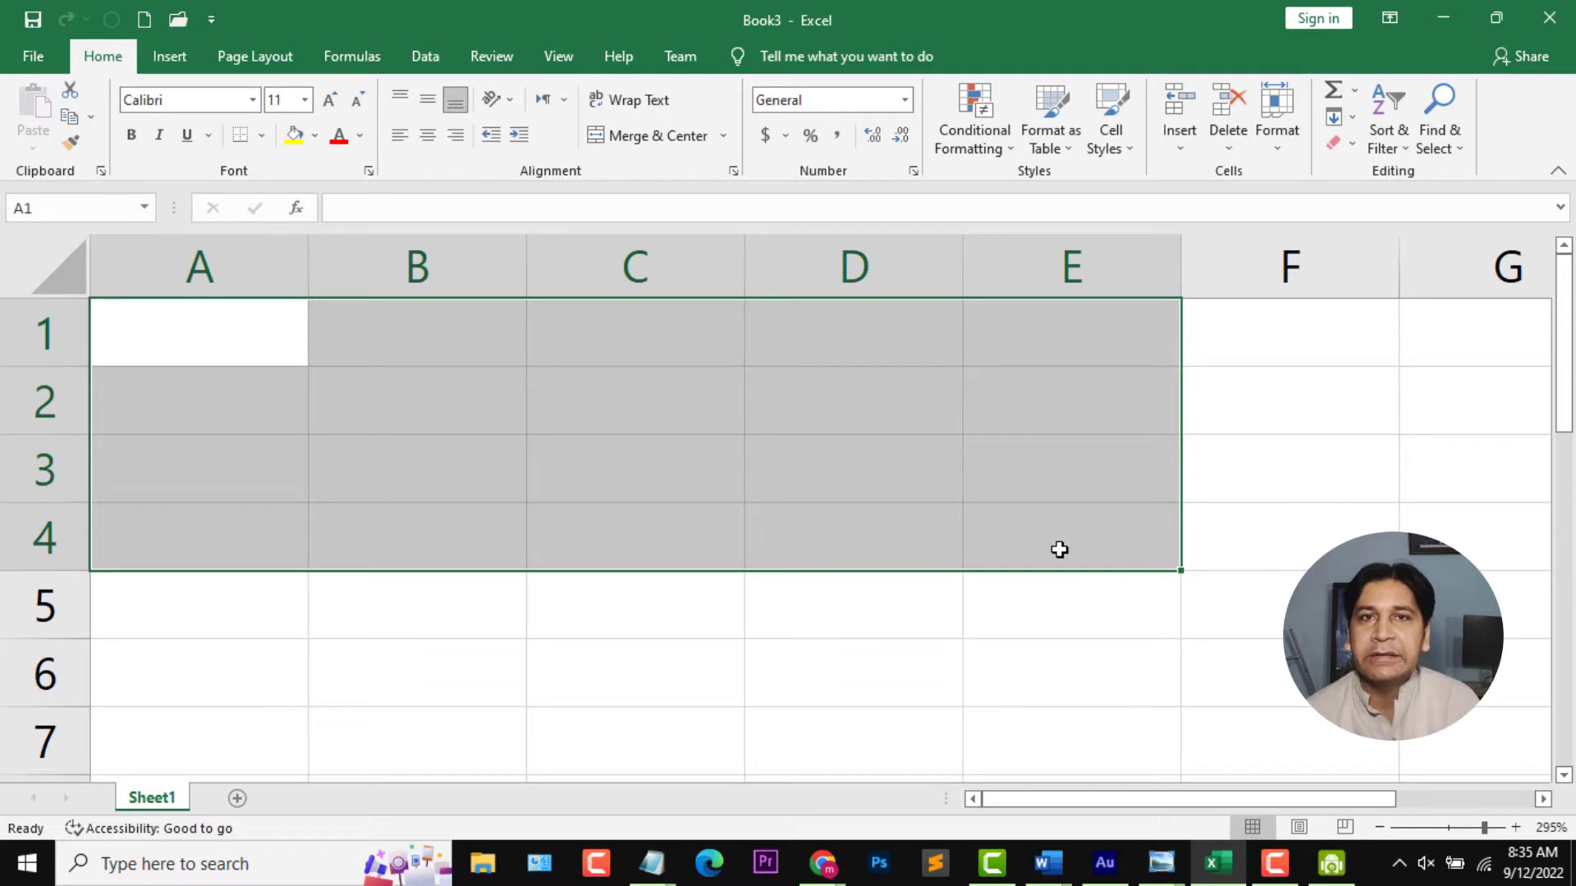
# Enter the word 'Cell' in cell B2.
pyautogui.click(443, 378)
pyautogui.write('Ce')
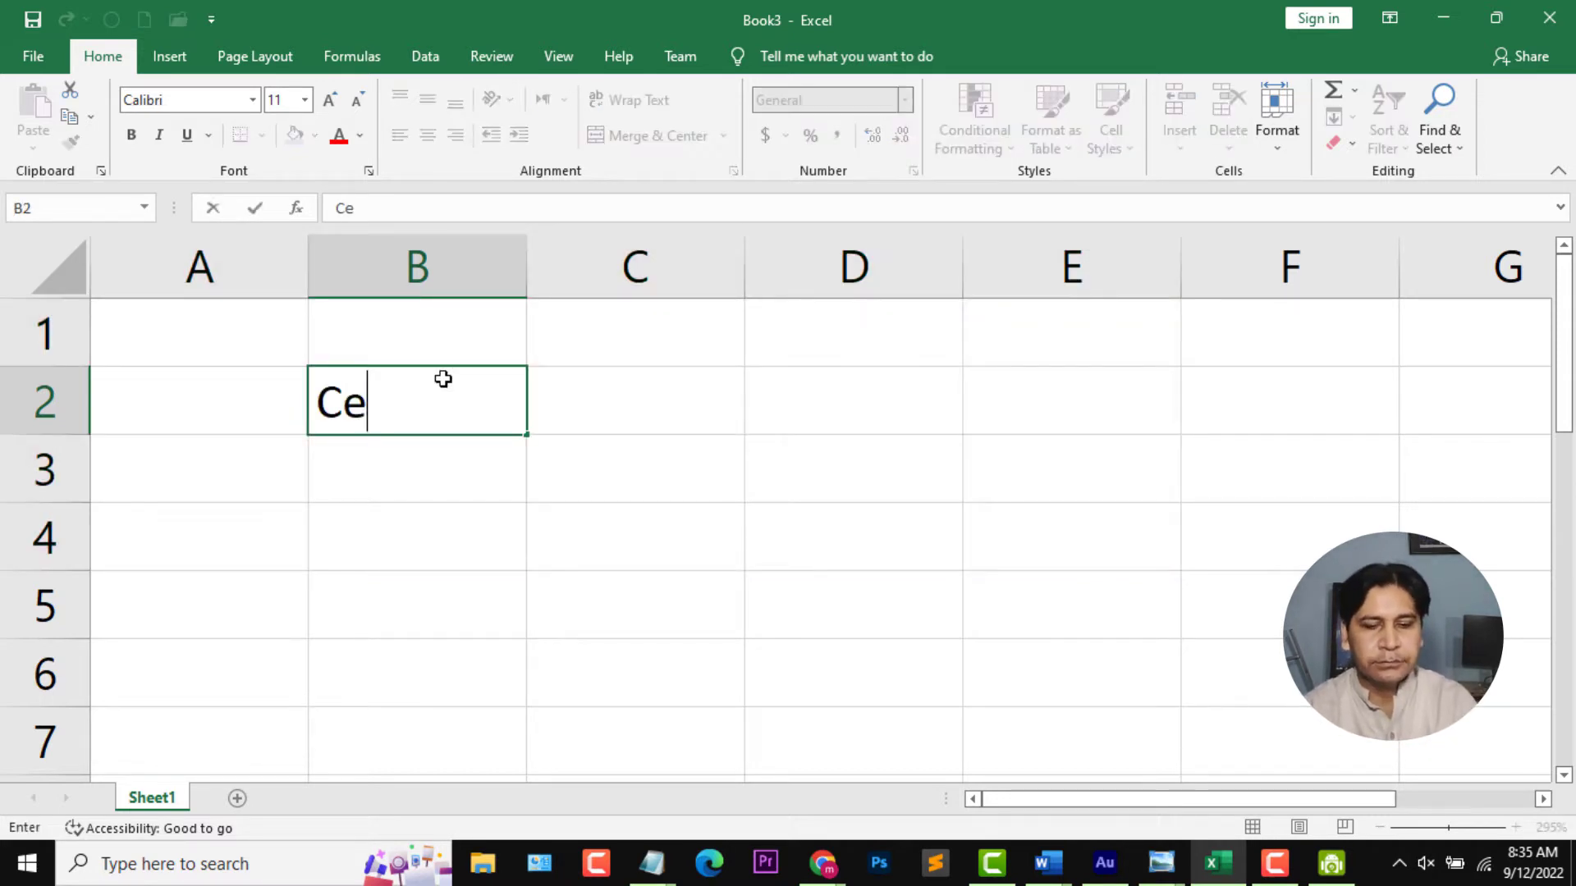
pyautogui.write('ll')
pyautogui.press('Return')
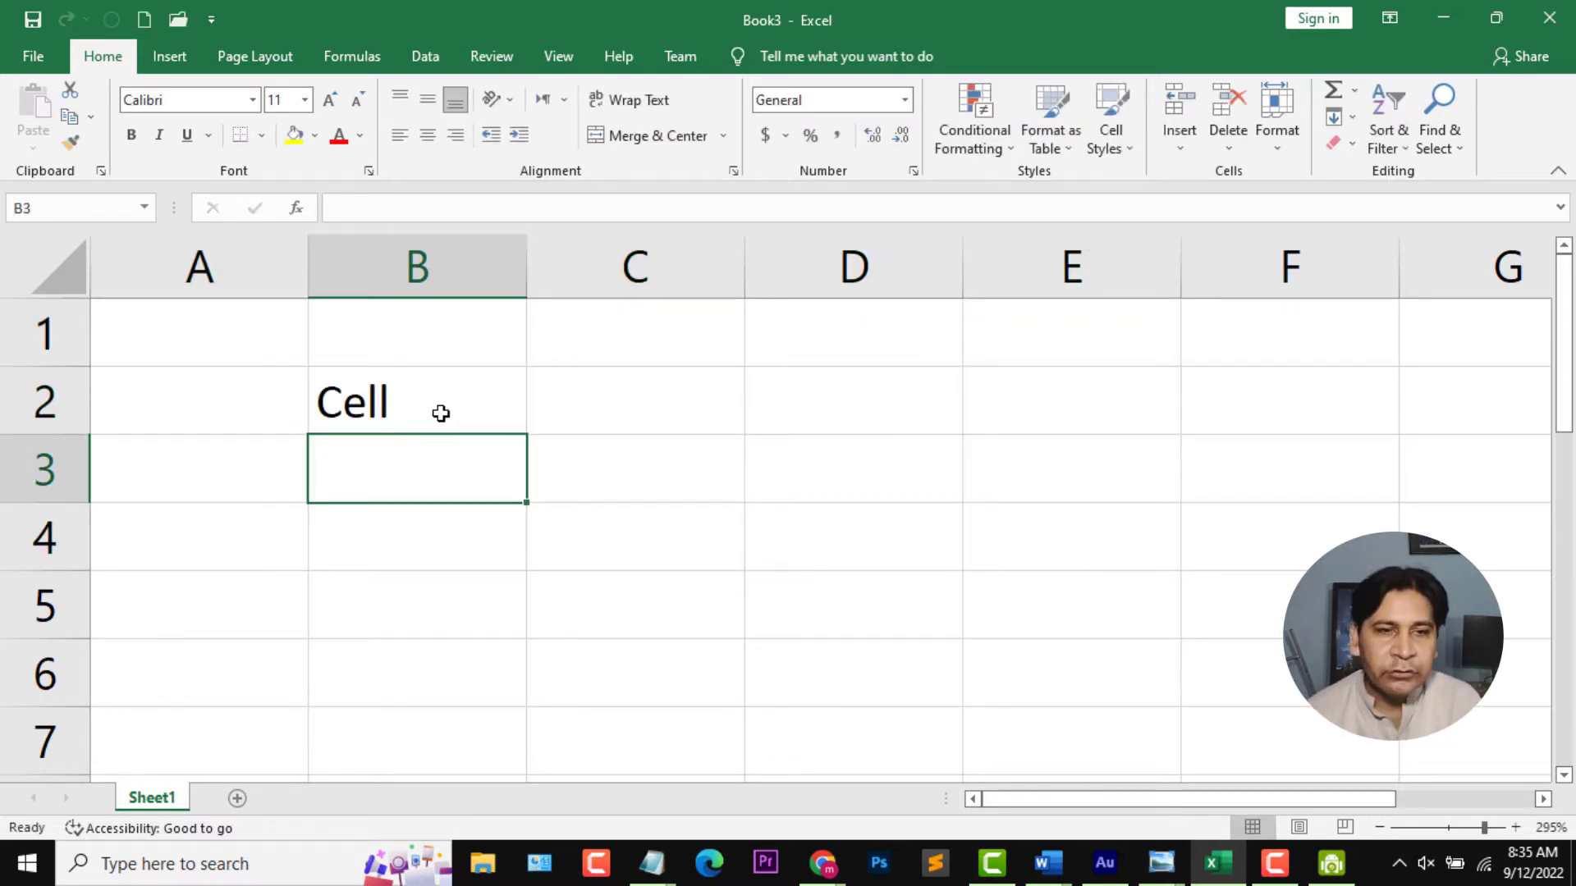
# Select B2, C2 and D3 in turn to see their addresses in the Name Box.
pyautogui.click(440, 412)
pyautogui.click(614, 404)
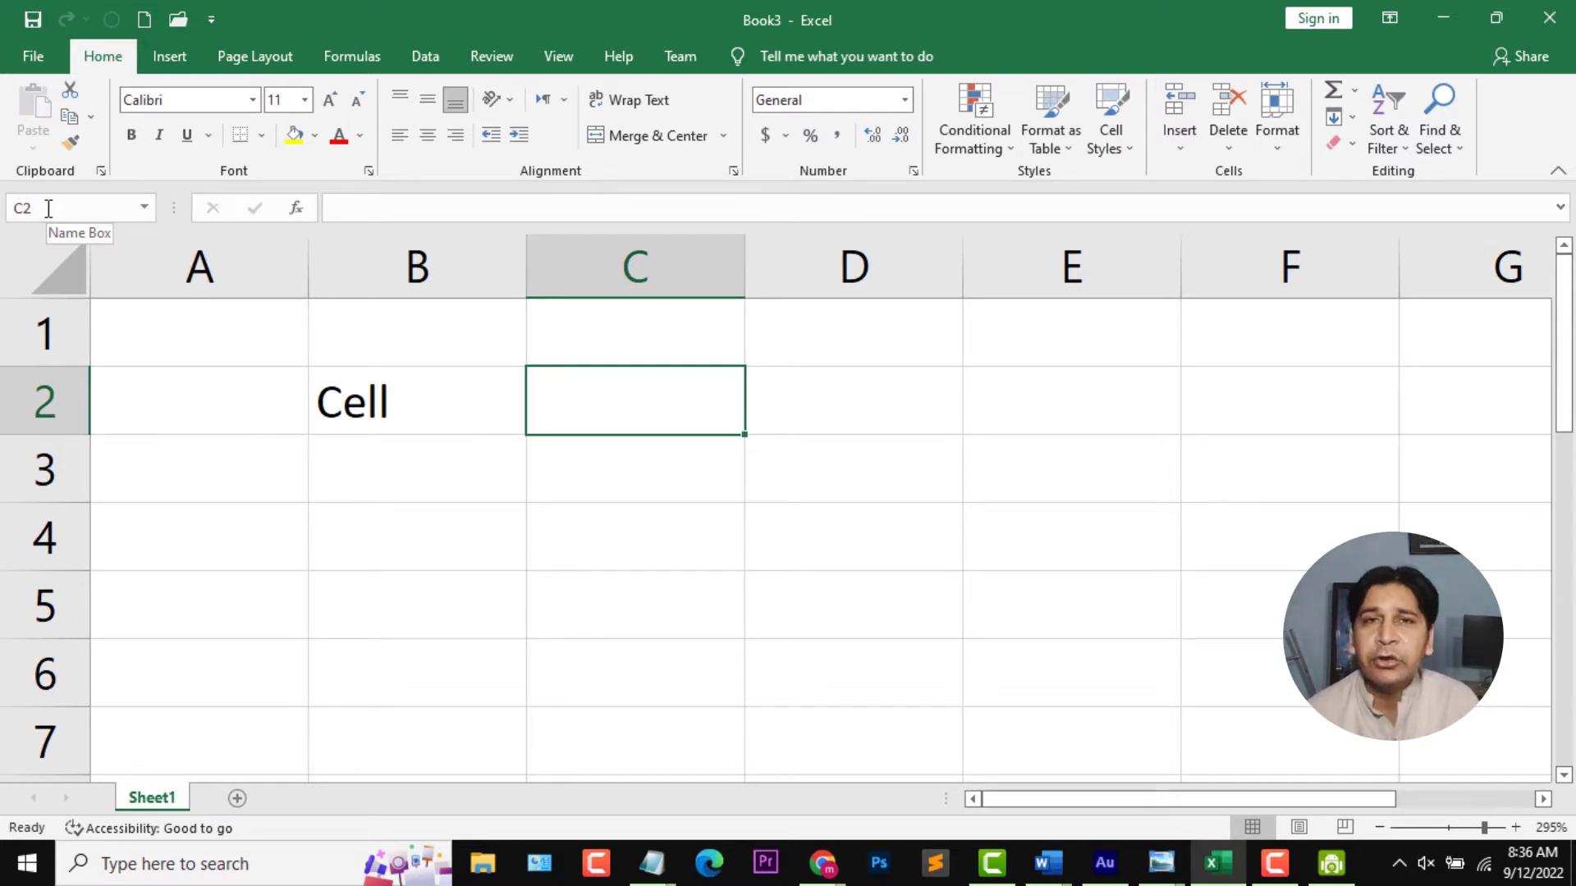
pyautogui.click(841, 484)
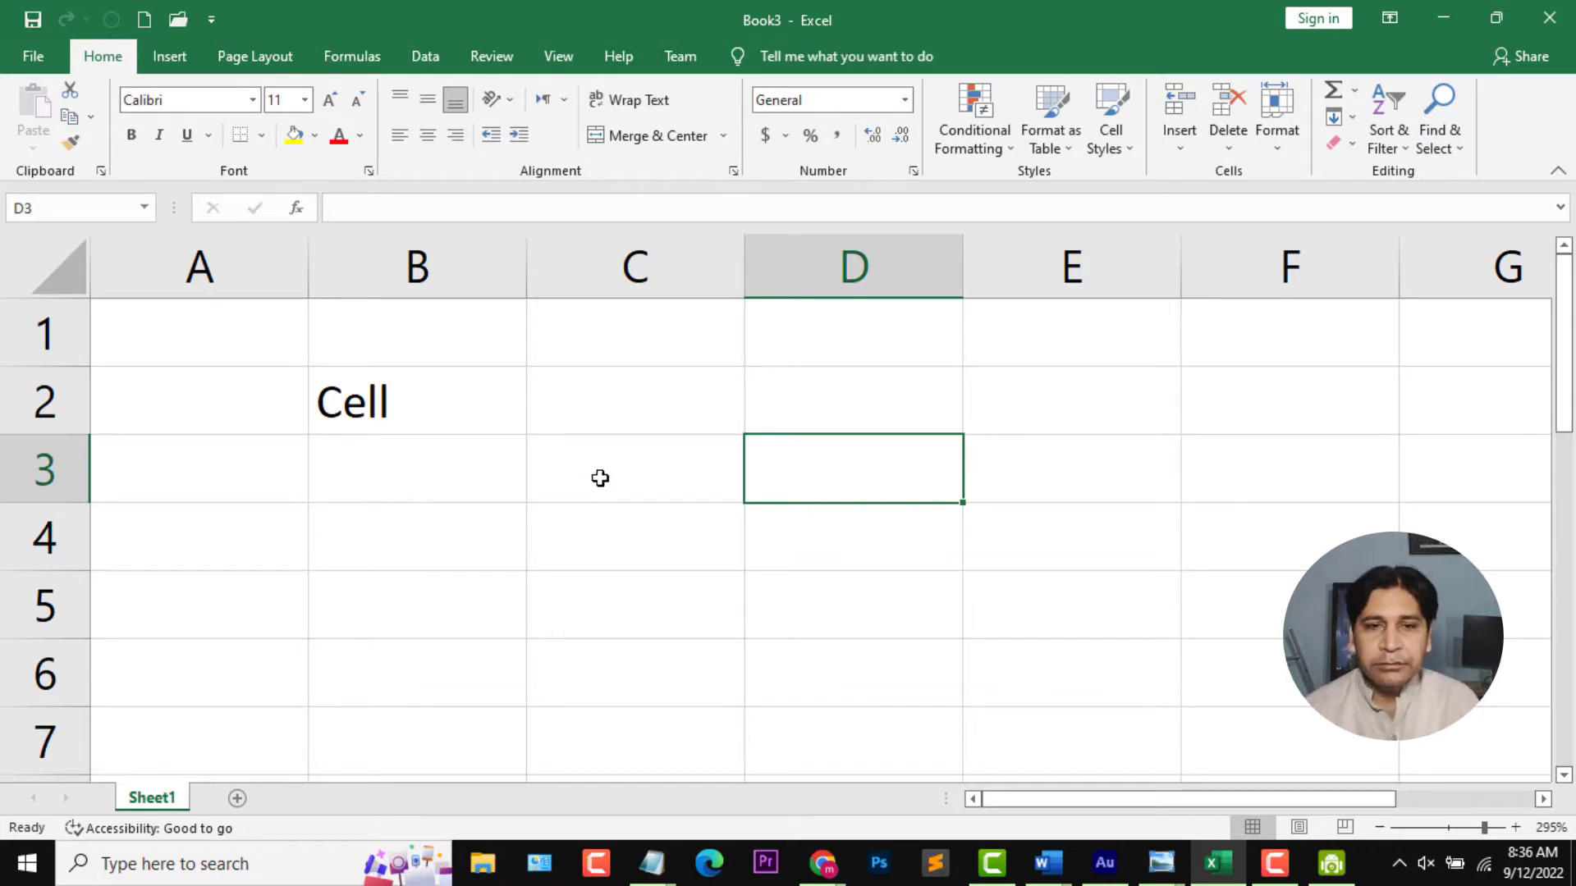
# Starting at E1, move right along row 1 one cell at a time to BC1.
pyautogui.click(1049, 354)
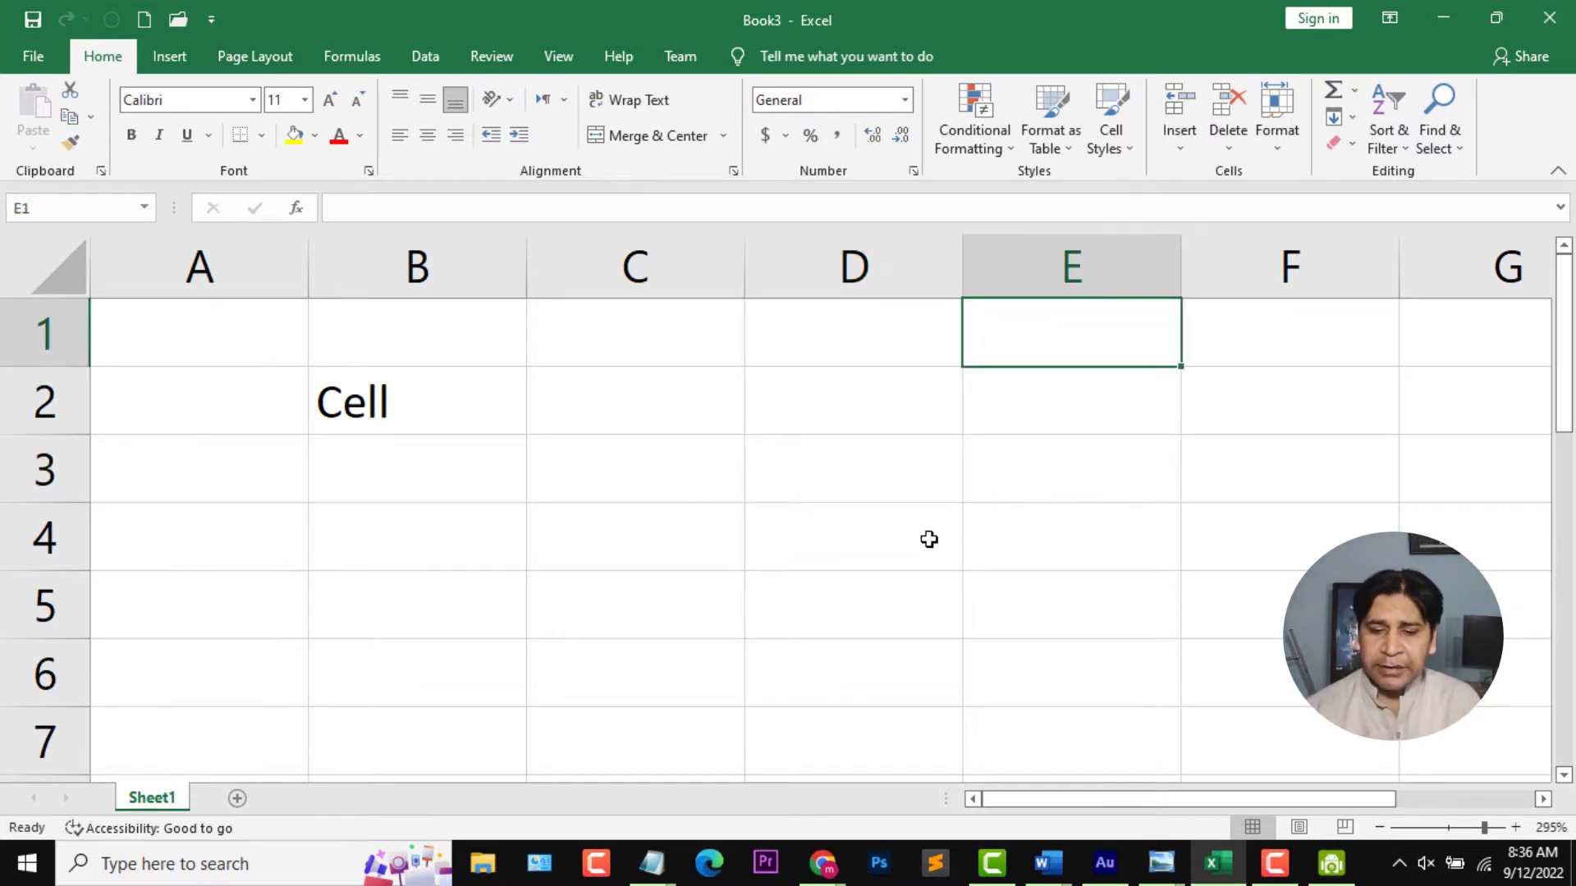
pyautogui.press('Right')
pyautogui.press('Right')
pyautogui.press('Right')
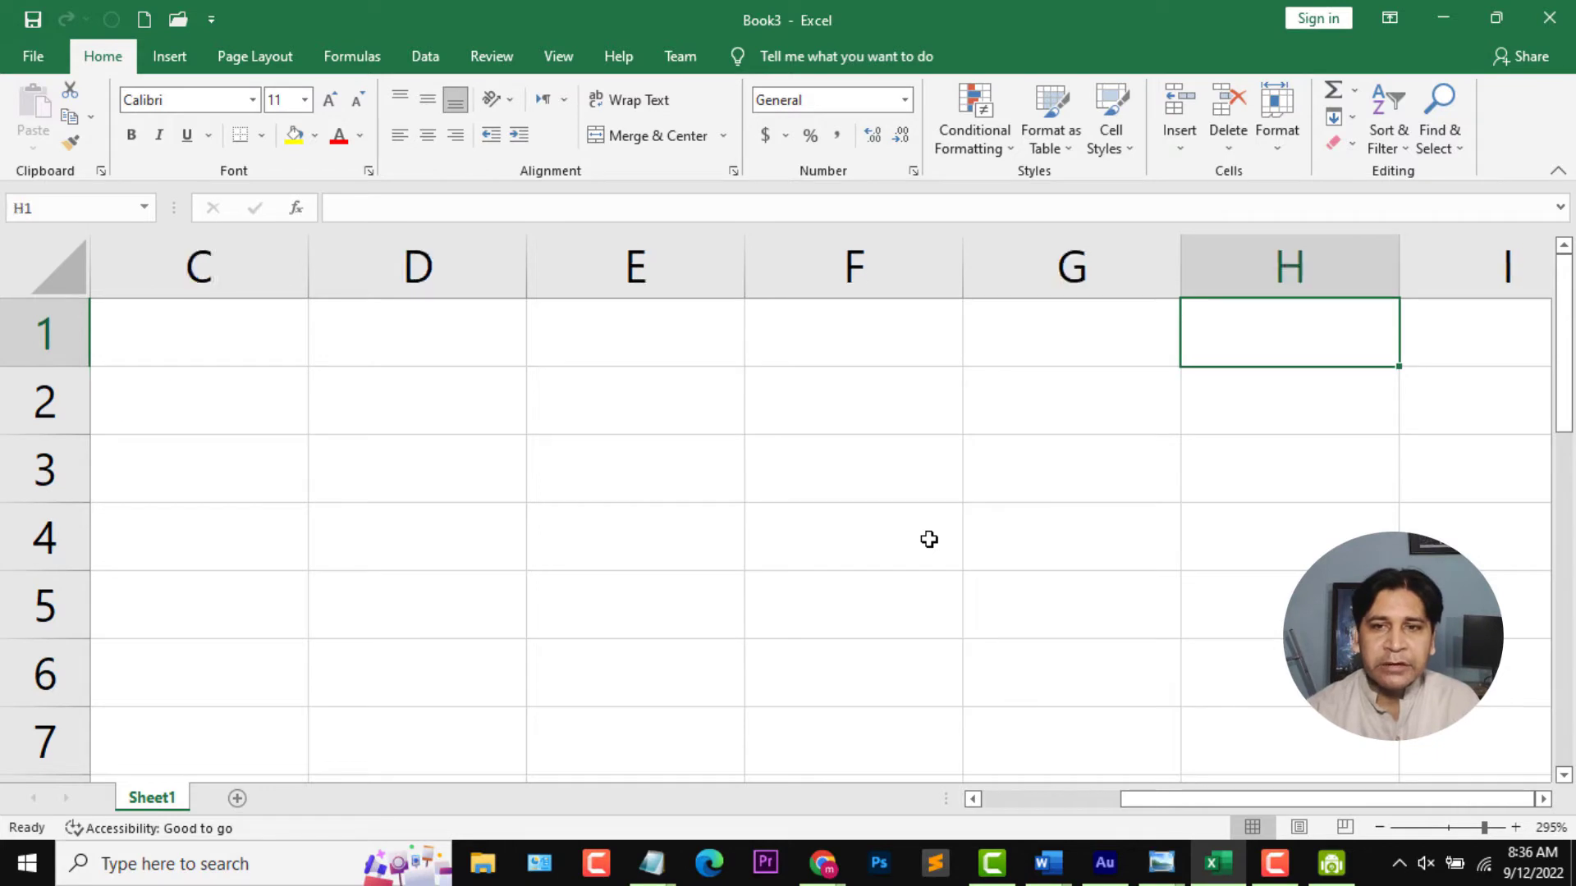
pyautogui.press('Right')
pyautogui.press('Right')
pyautogui.press('Right')
pyautogui.press('Right')
pyautogui.press('Right')
pyautogui.press('Right')
pyautogui.press('Right')
pyautogui.press('Right')
pyautogui.press('Right')
pyautogui.press('Right')
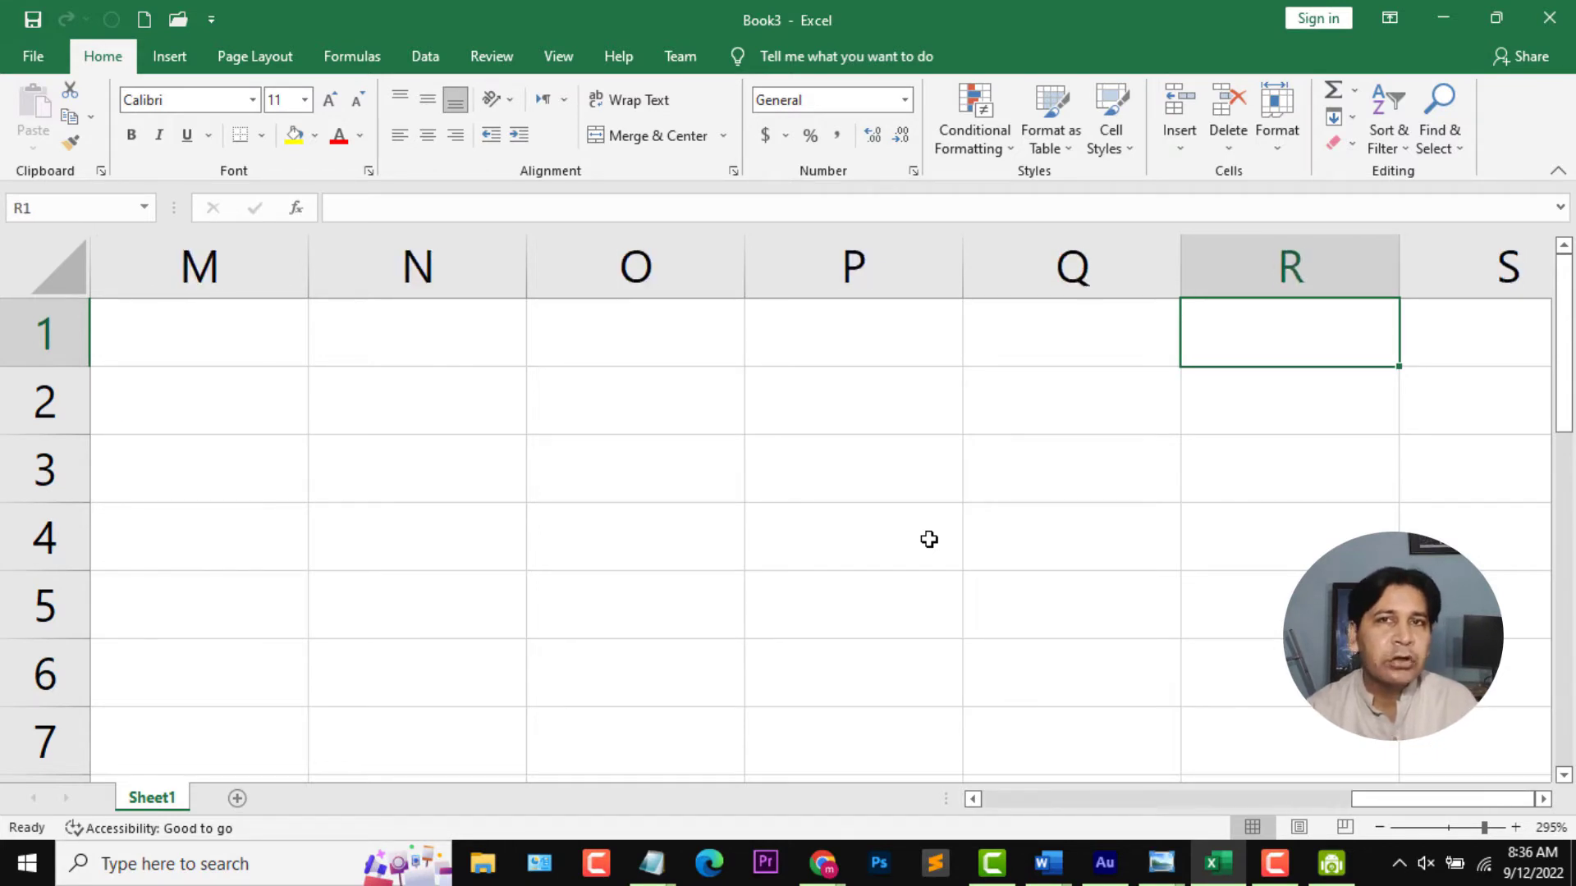
pyautogui.press('Right')
pyautogui.press('Right')
pyautogui.press('Right')
pyautogui.press('Right')
pyautogui.press('Right')
pyautogui.press('Right')
pyautogui.press('Right')
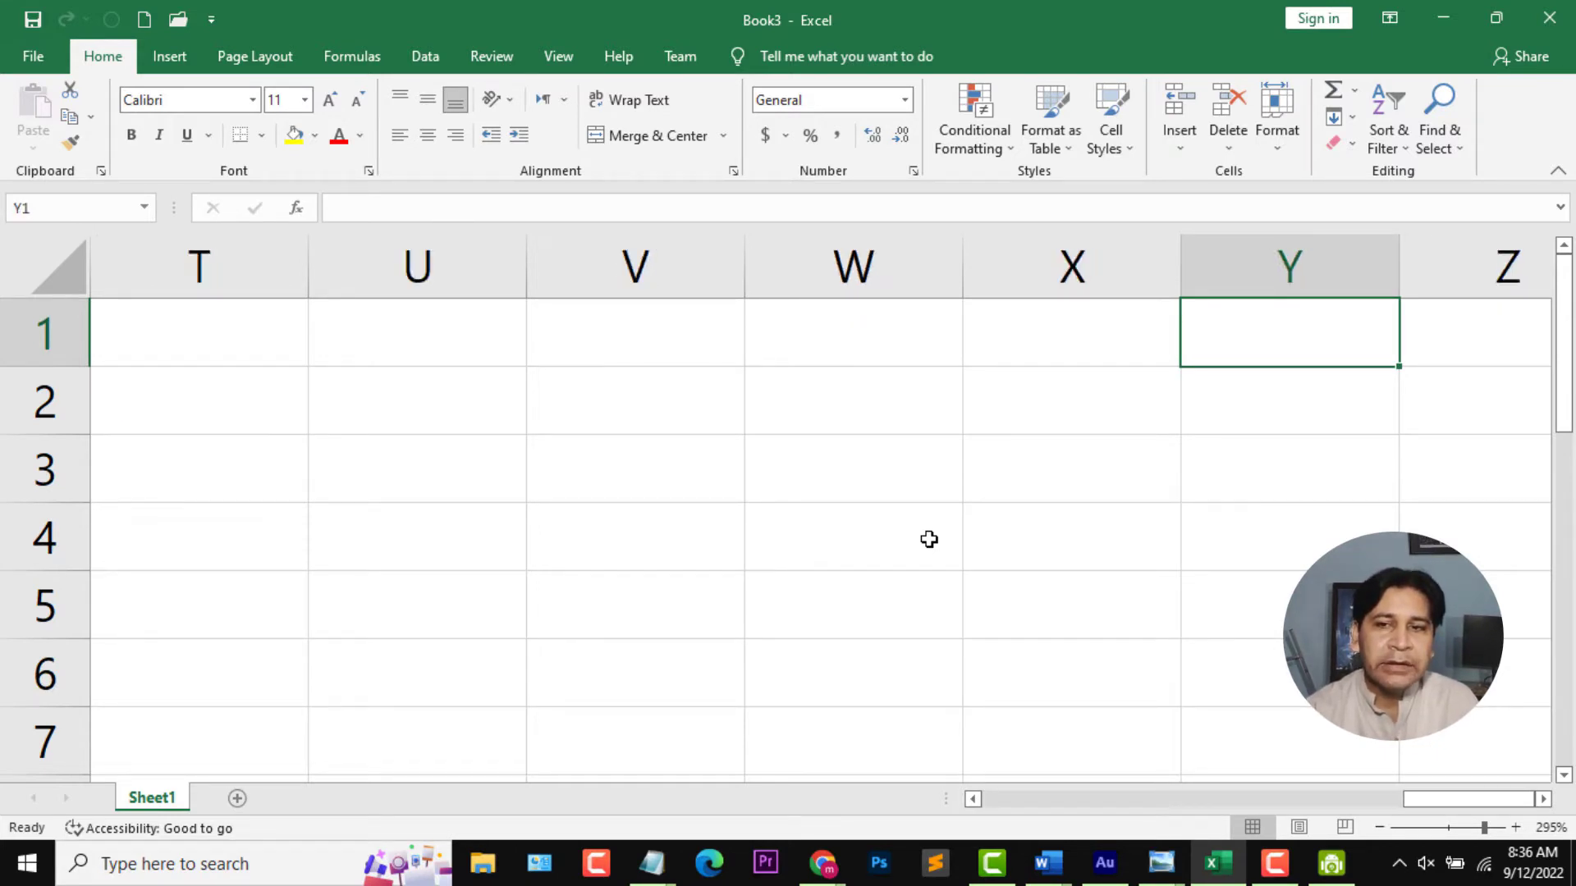
pyautogui.press('Right')
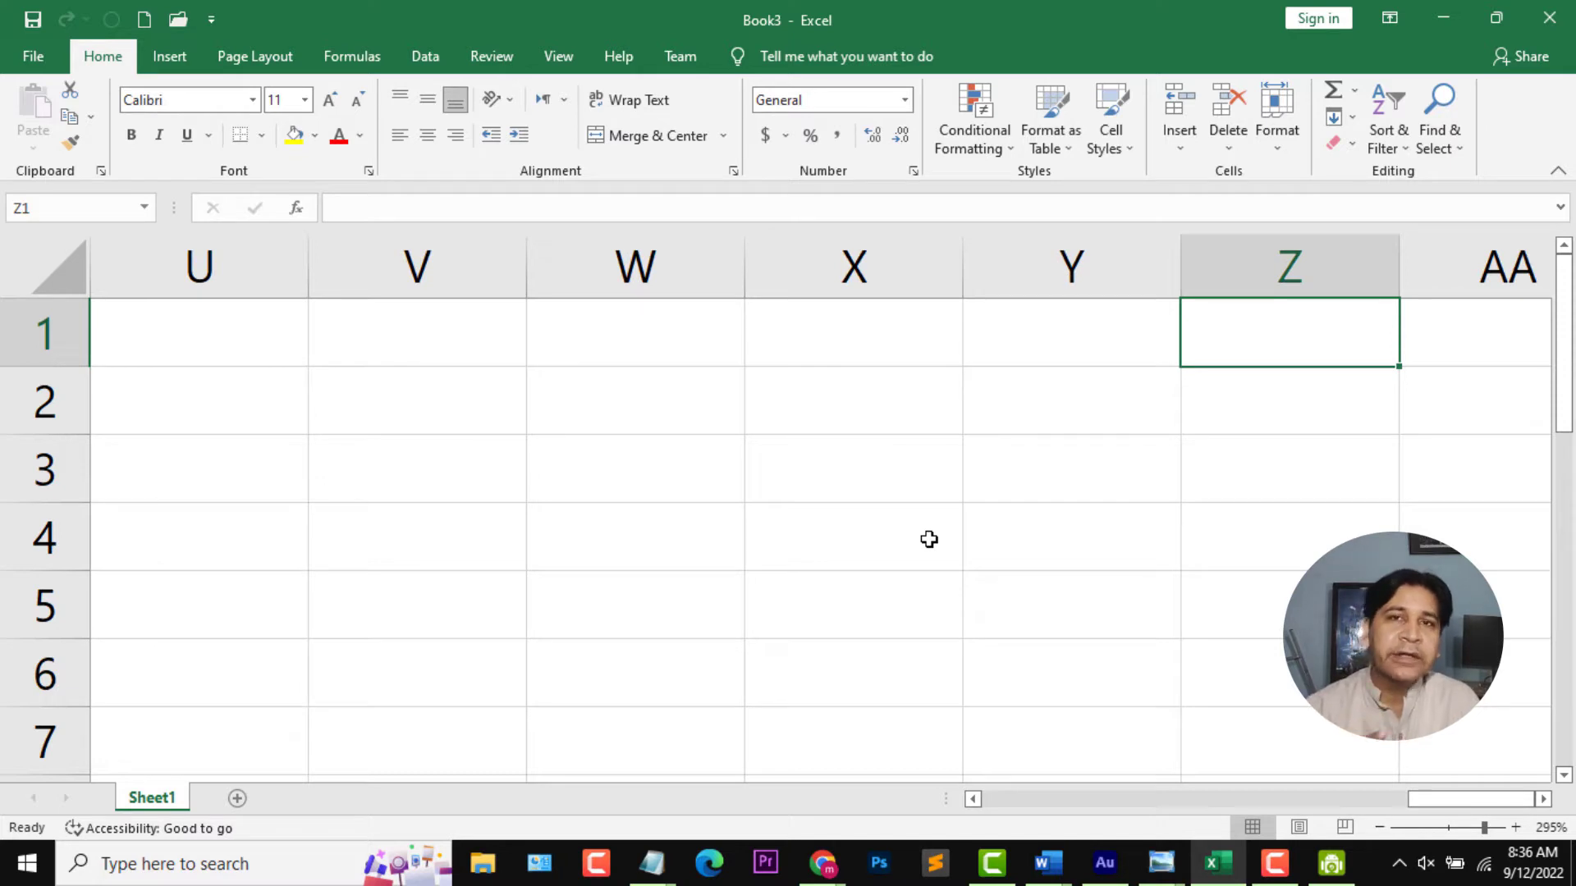
pyautogui.press('Right')
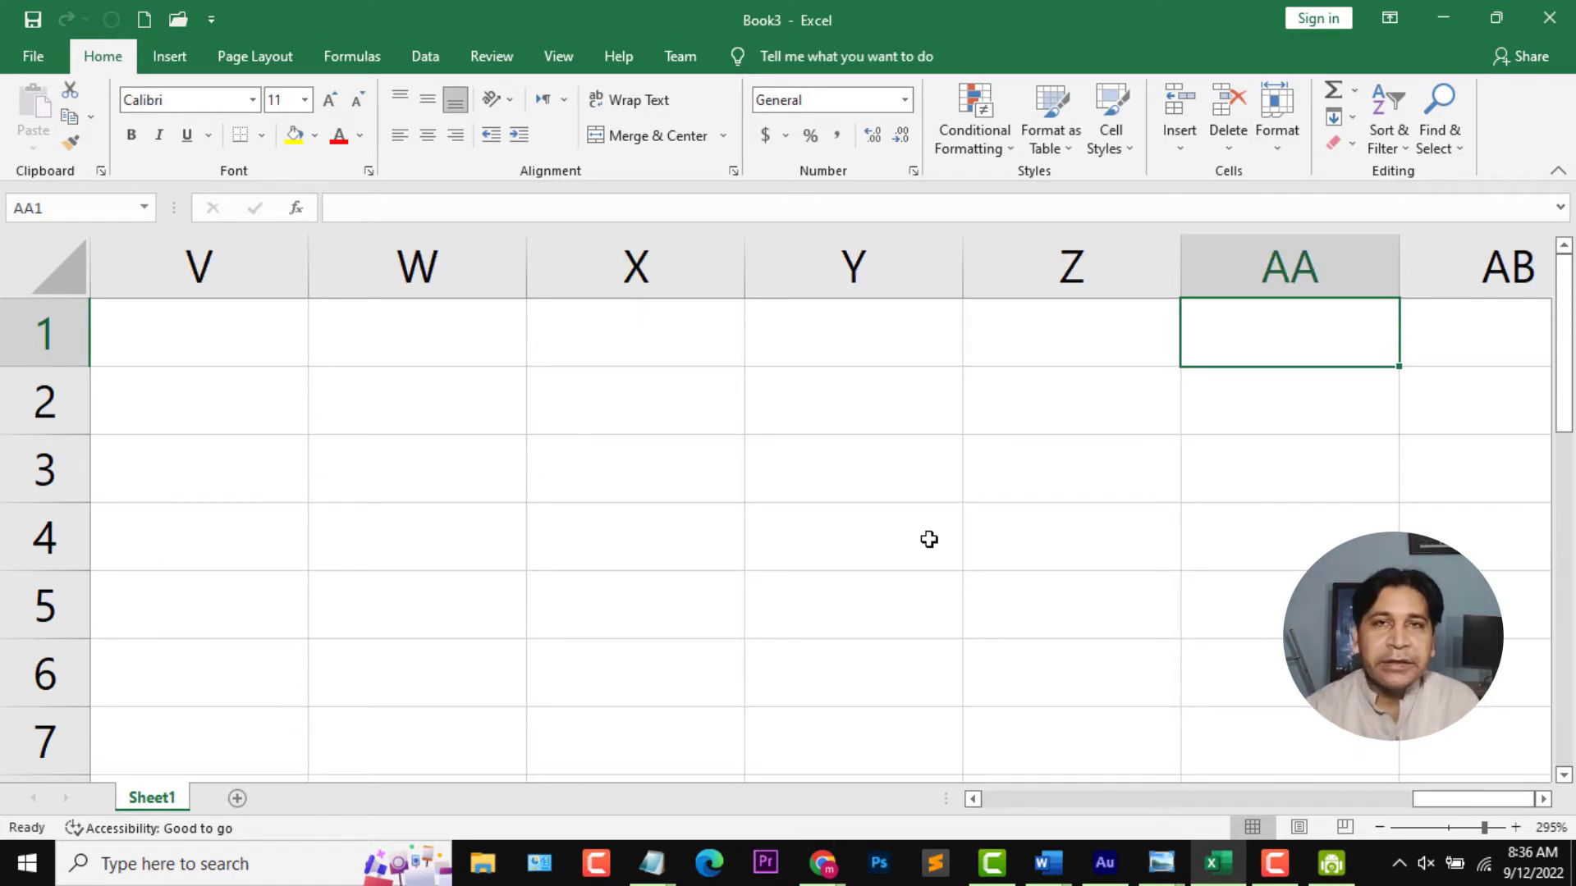
pyautogui.press('Right')
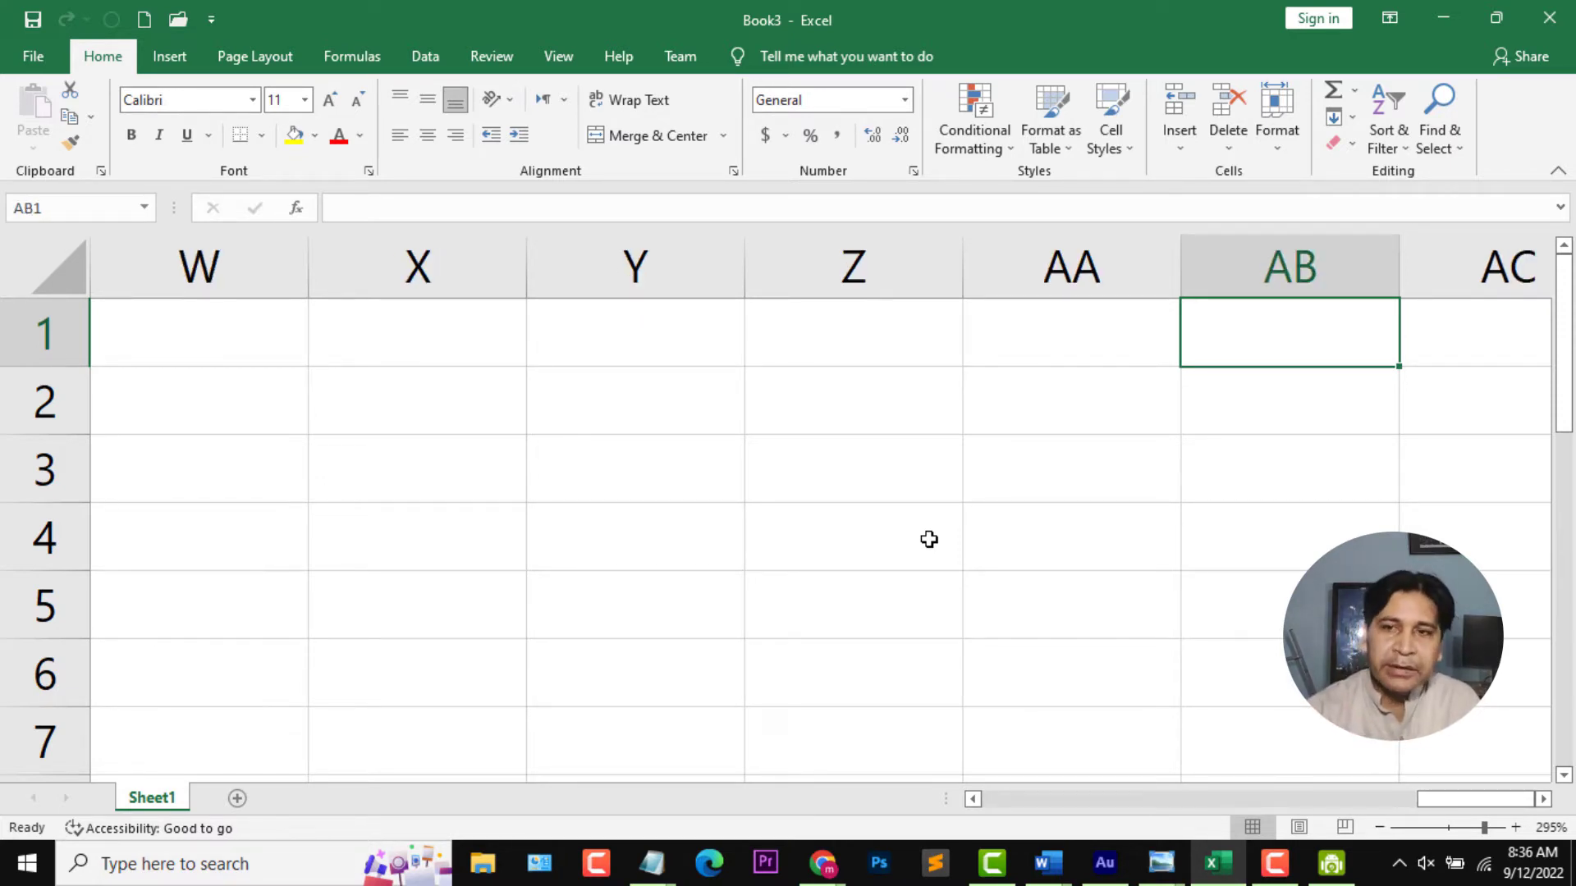
pyautogui.press('Right')
pyautogui.press('Right')
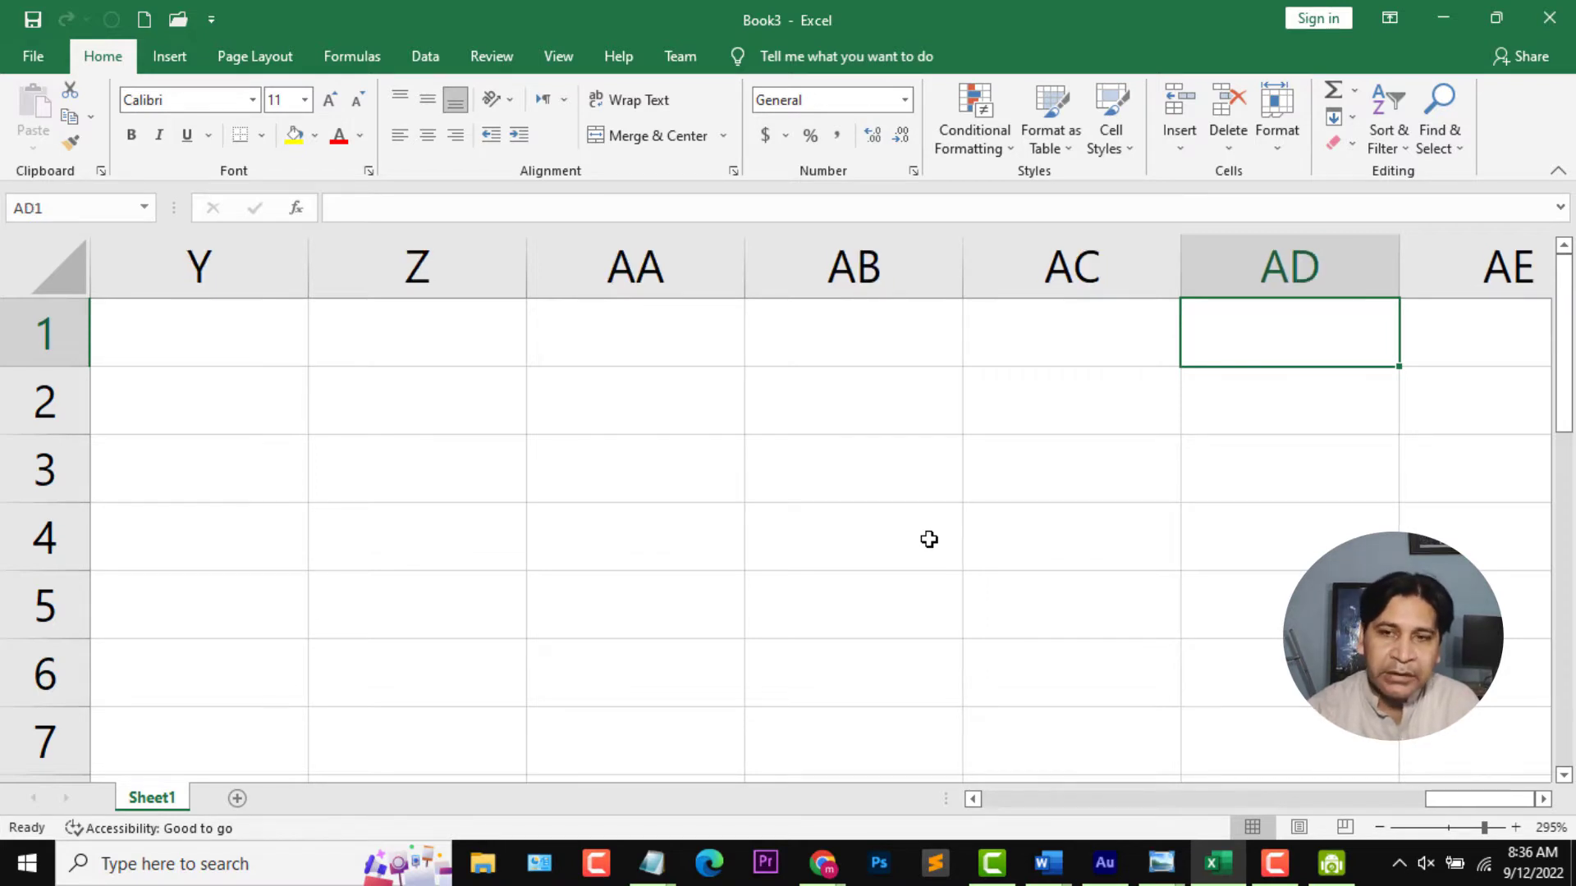
pyautogui.press('Right')
pyautogui.press('Right')
pyautogui.press('Right')
pyautogui.press('Right')
pyautogui.press('Right')
pyautogui.press('Right')
pyautogui.press('Right')
pyautogui.press('Right')
pyautogui.press('Right')
pyautogui.press('Right')
pyautogui.press('Right')
pyautogui.press('Right')
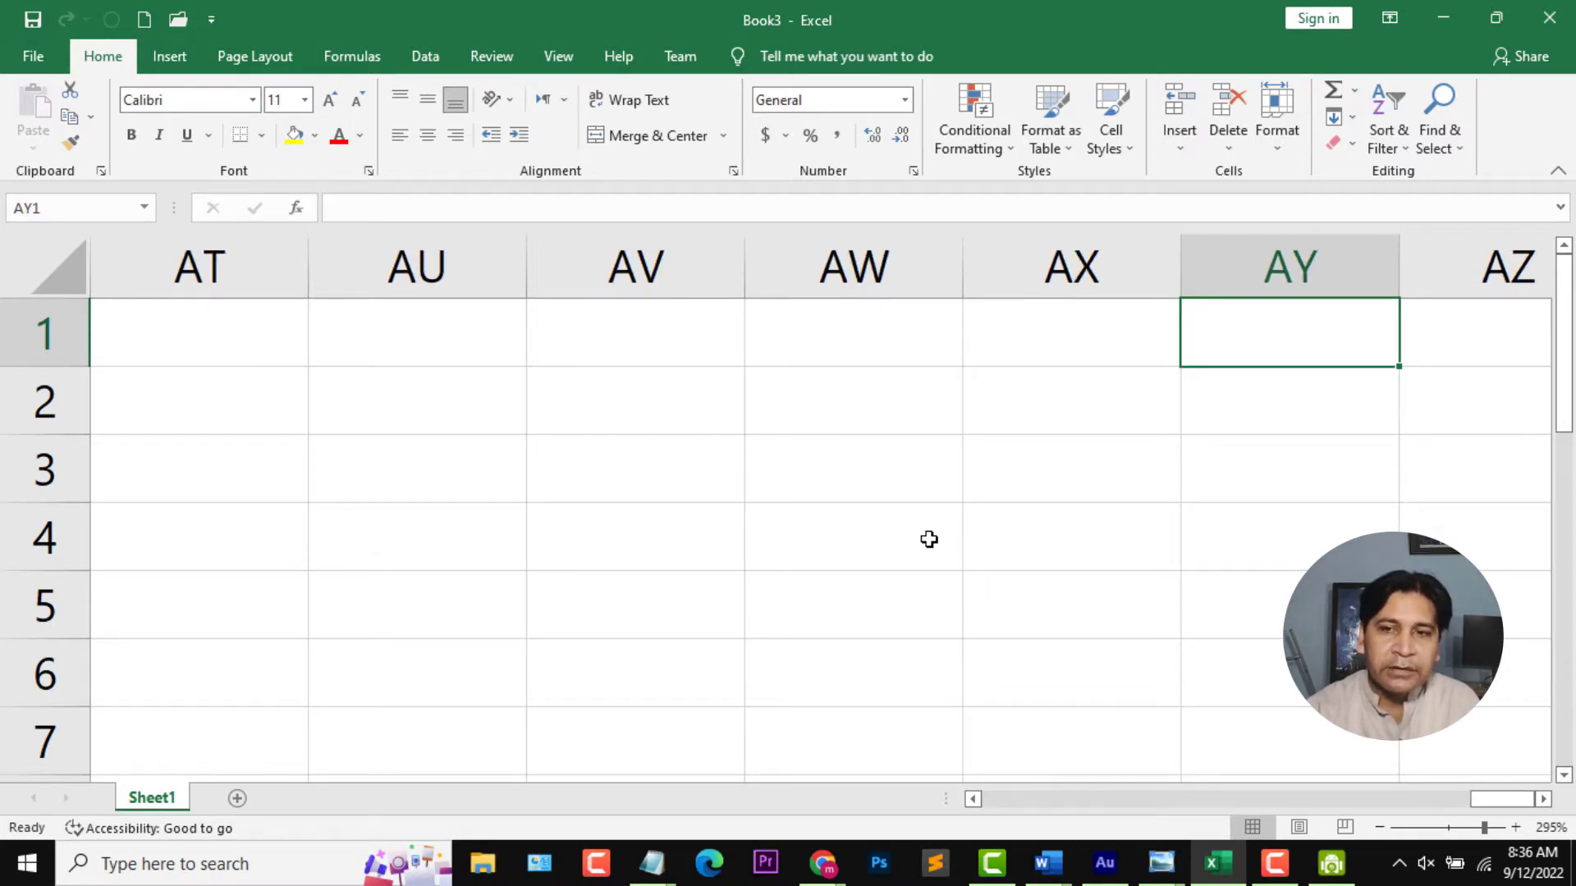
pyautogui.press('Right')
pyautogui.press('Right')
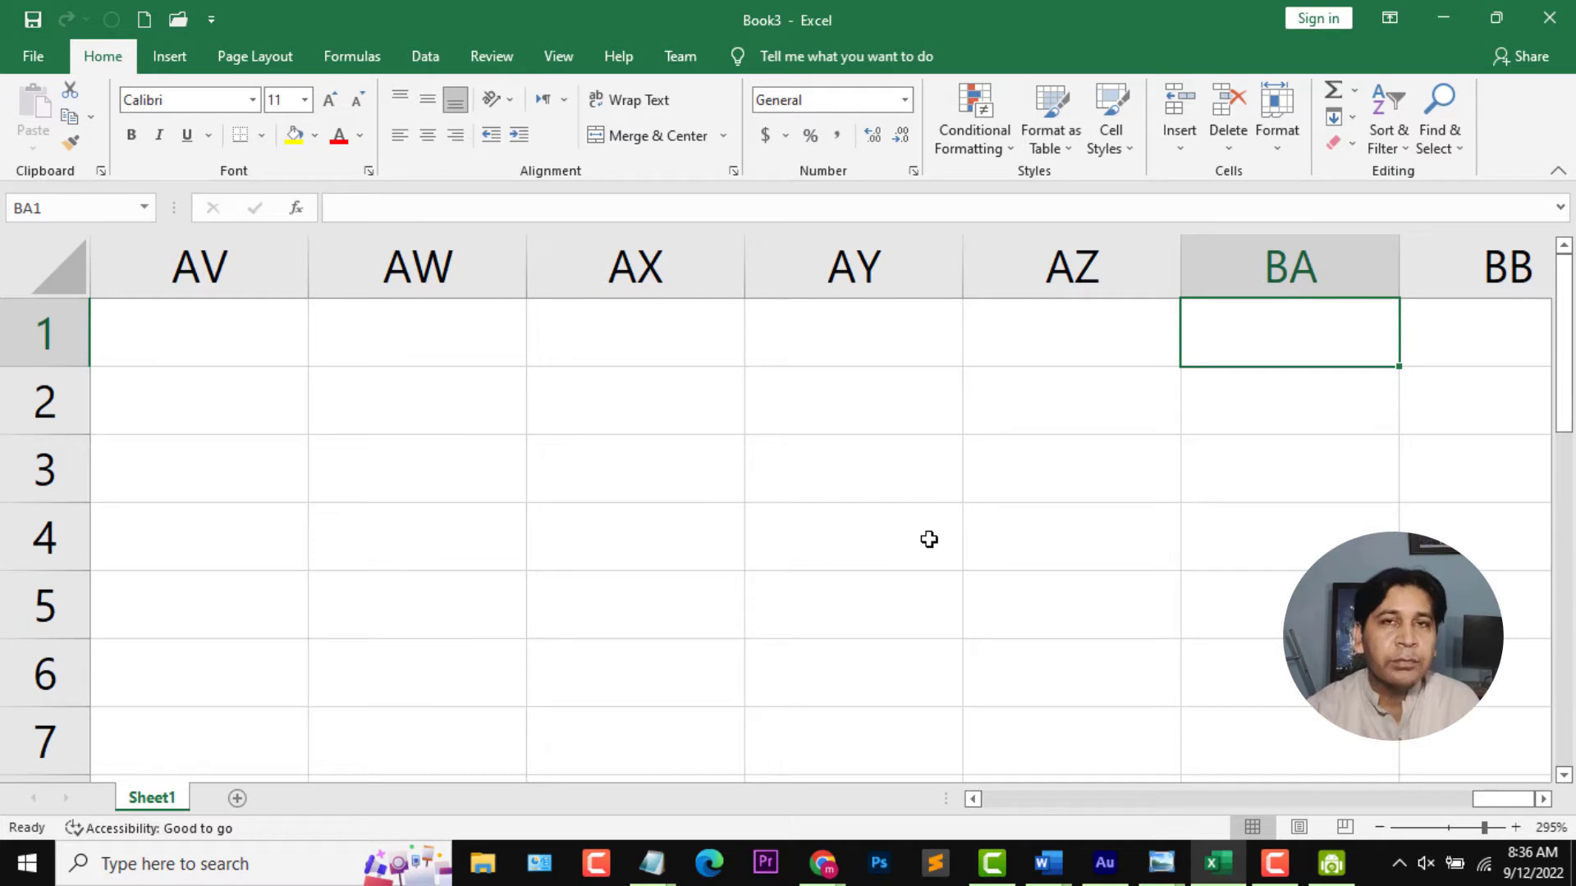
pyautogui.press('Right')
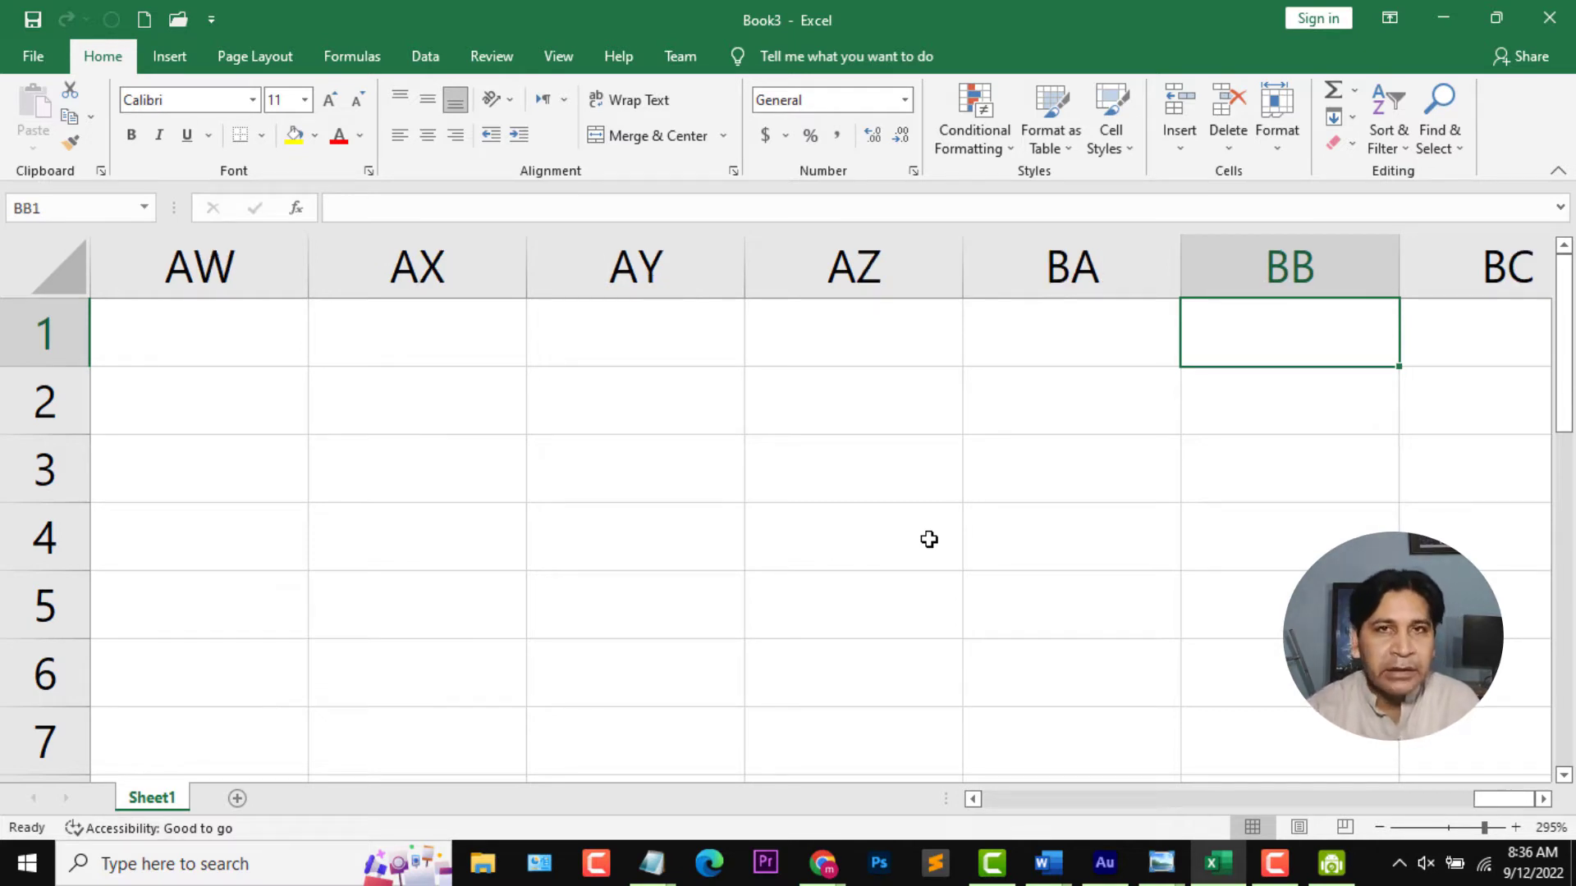
pyautogui.press('Right')
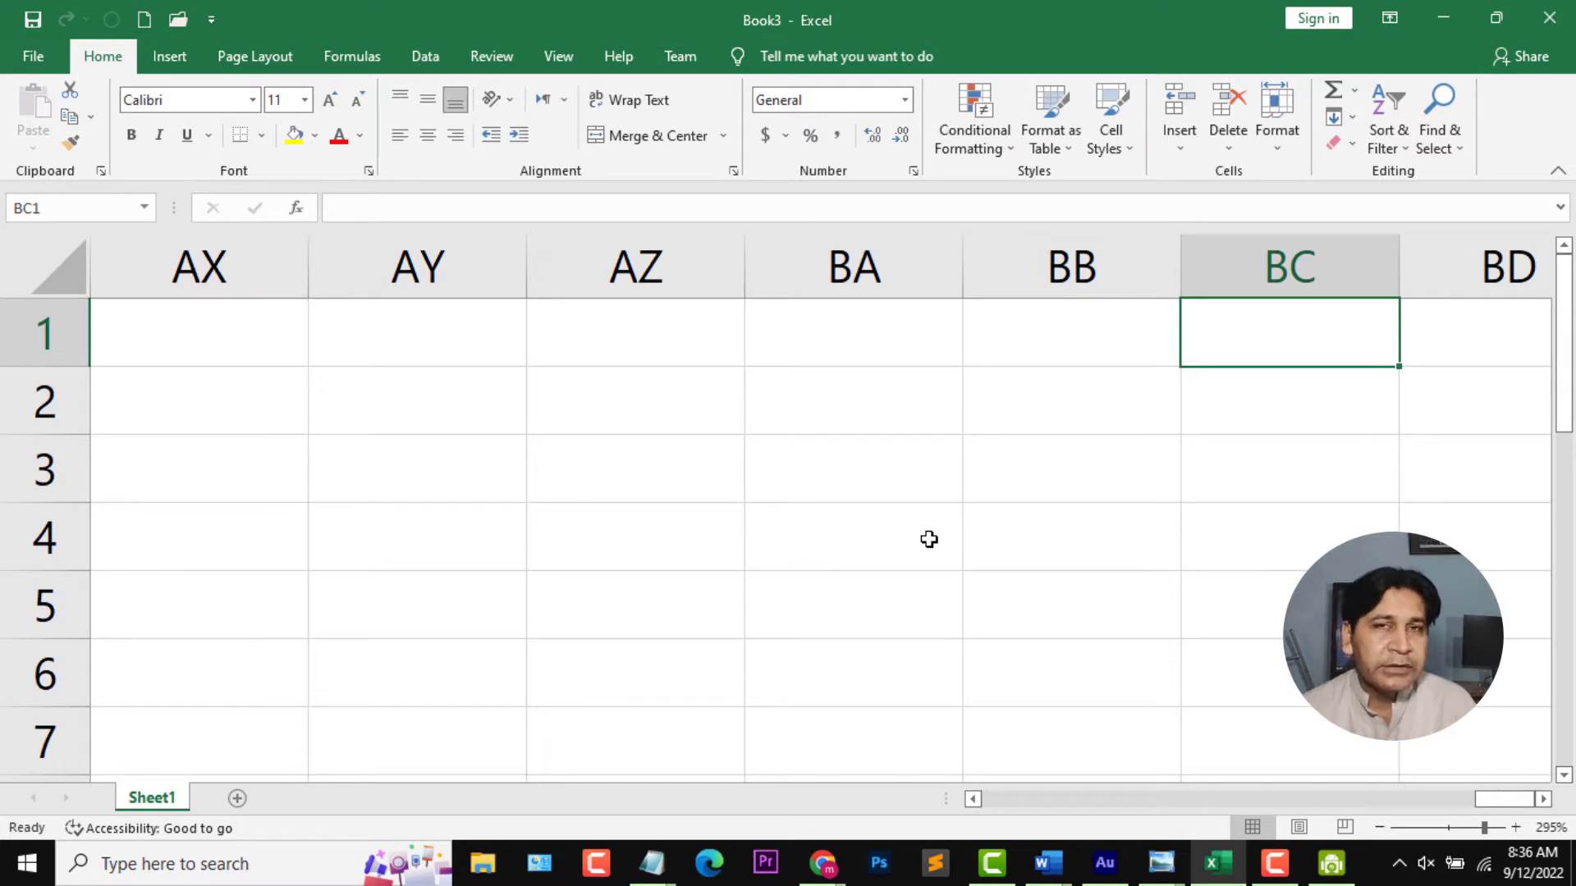
# Note 'Ctrl + Right Arrow Key' in AY2, then jump to column XFD and back to column A.
pyautogui.press('Left')
pyautogui.press('Left')
pyautogui.press('Left')
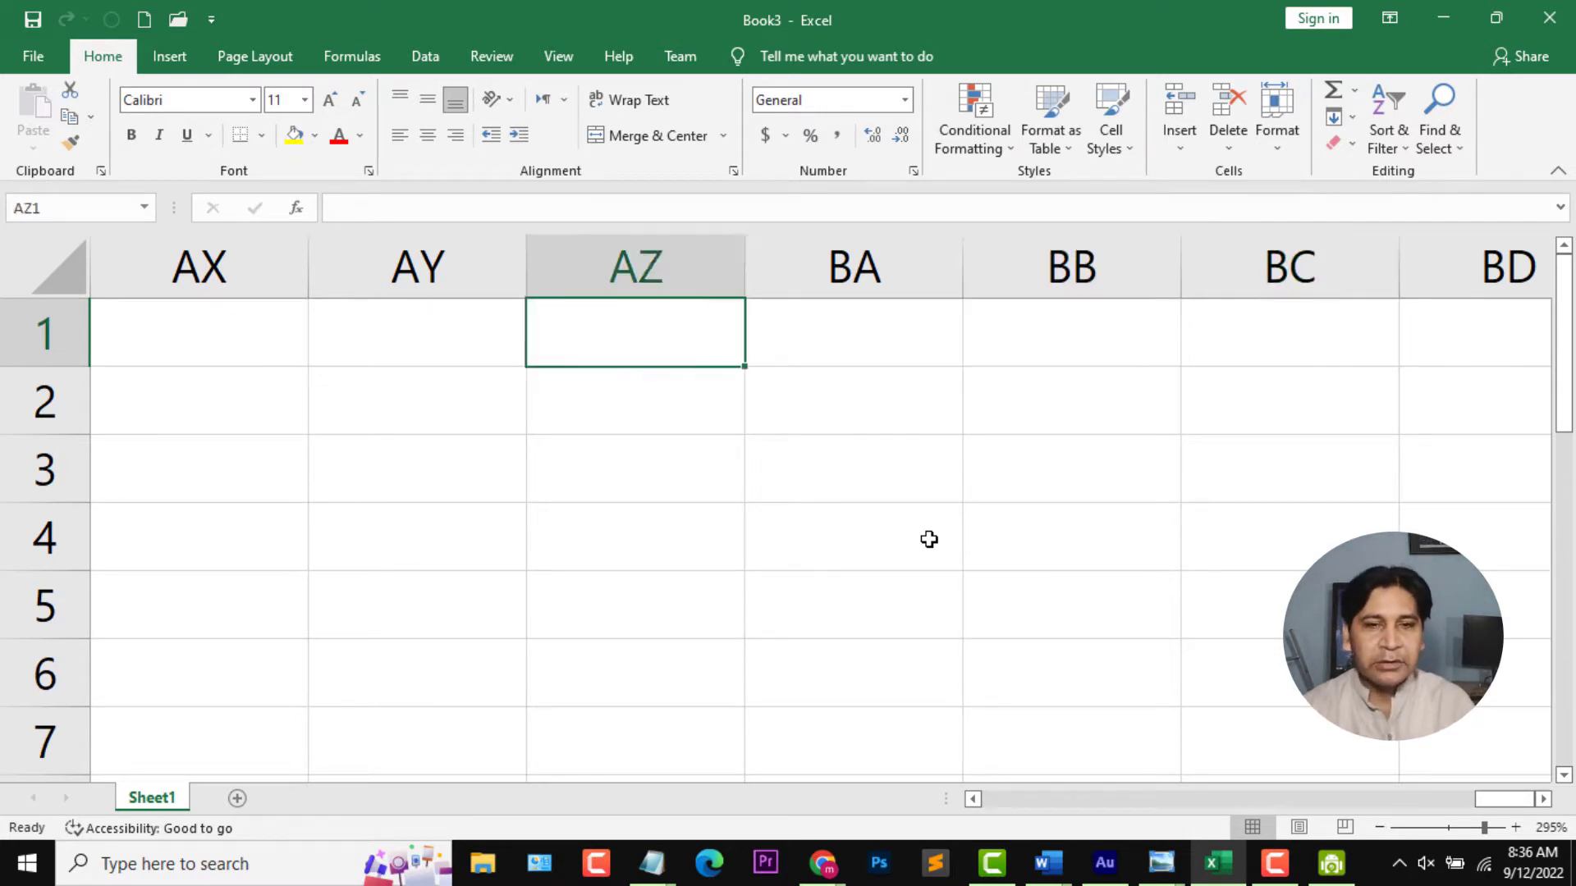
pyautogui.press('Left')
pyautogui.press('Down')
pyautogui.write('Ctrl ')
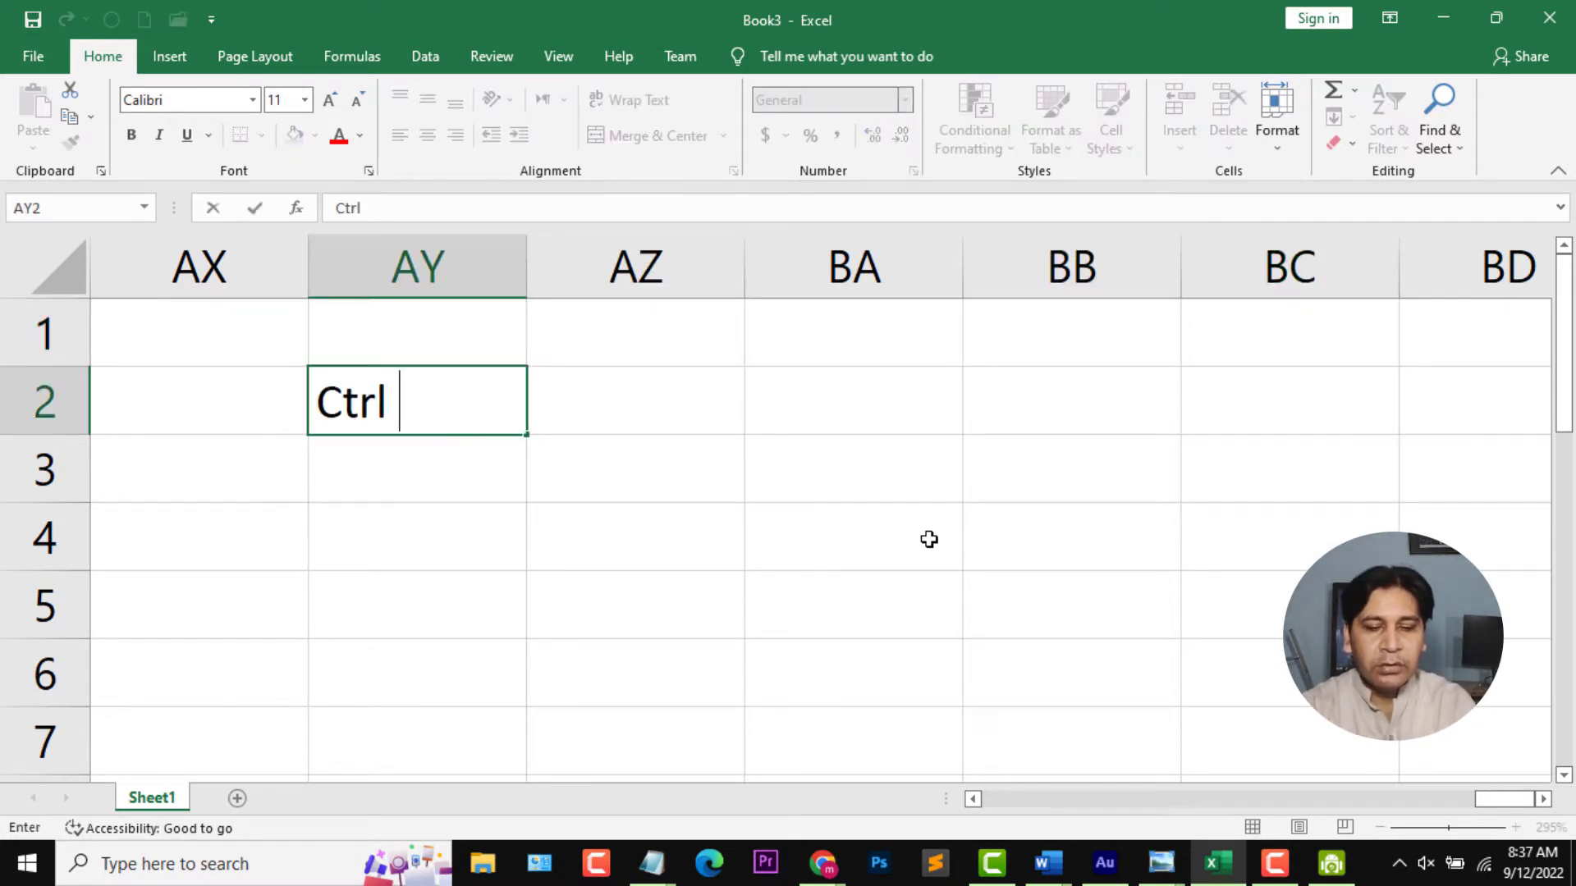
pyautogui.write('+ Rig')
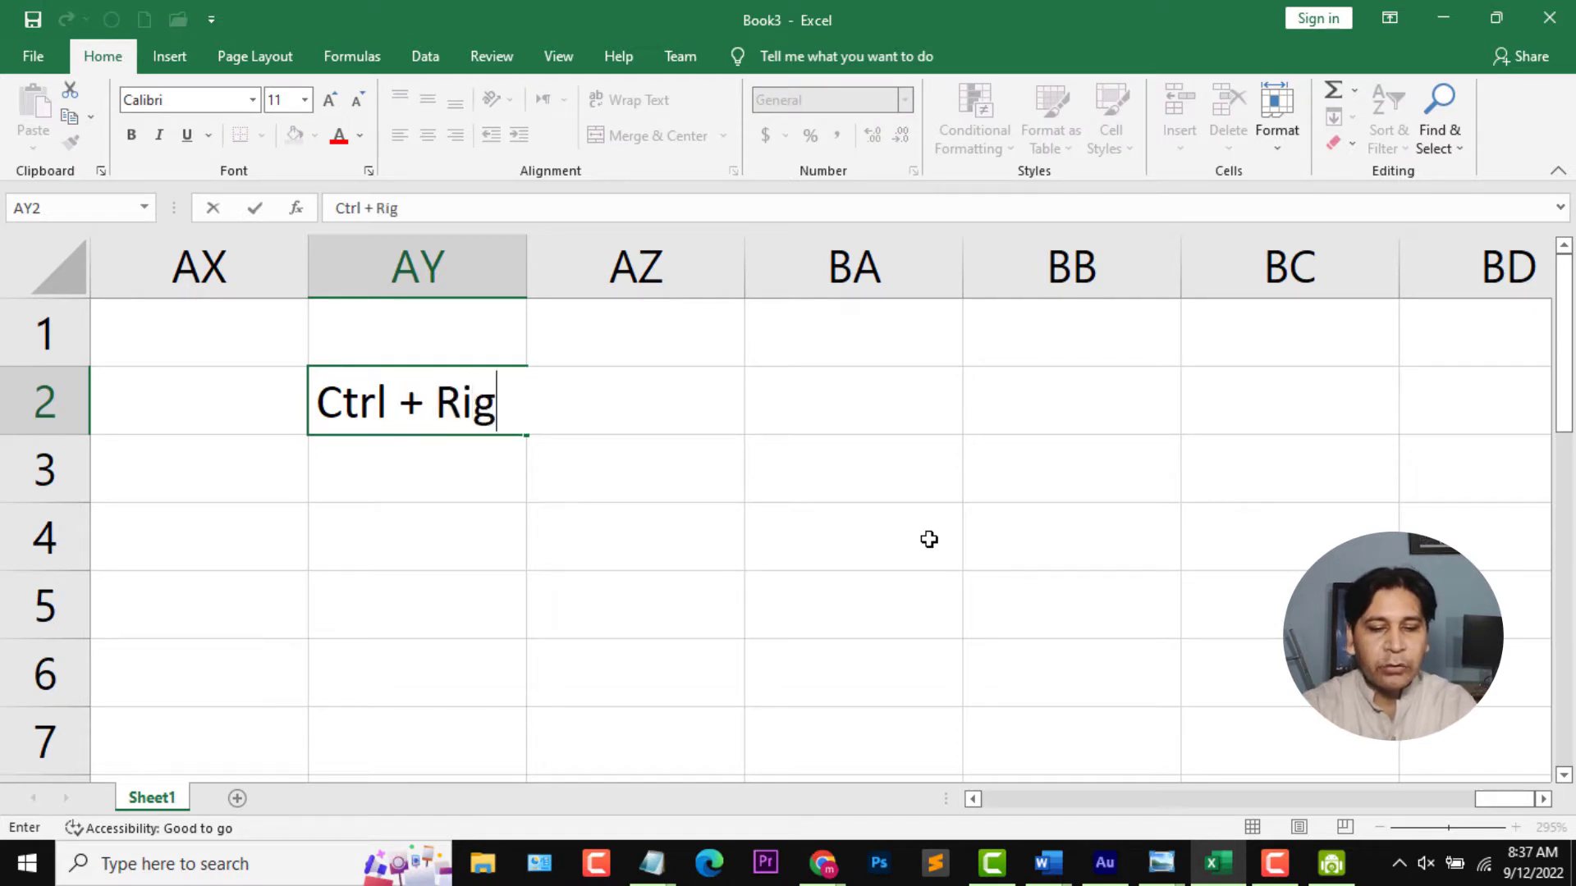
pyautogui.write('ht Arrow Key')
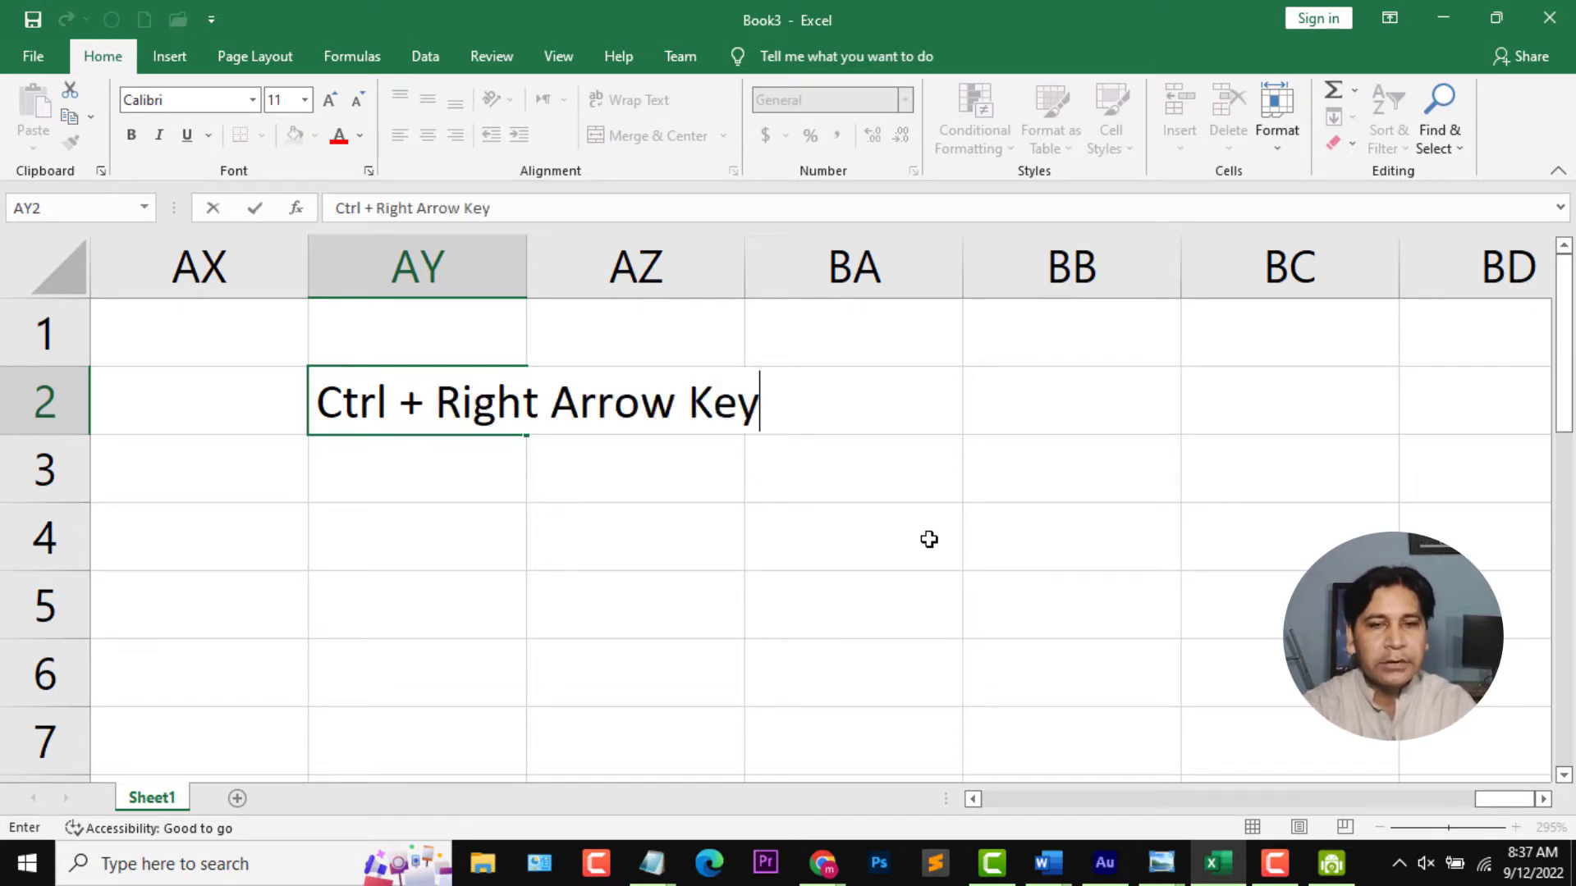
pyautogui.press('Return')
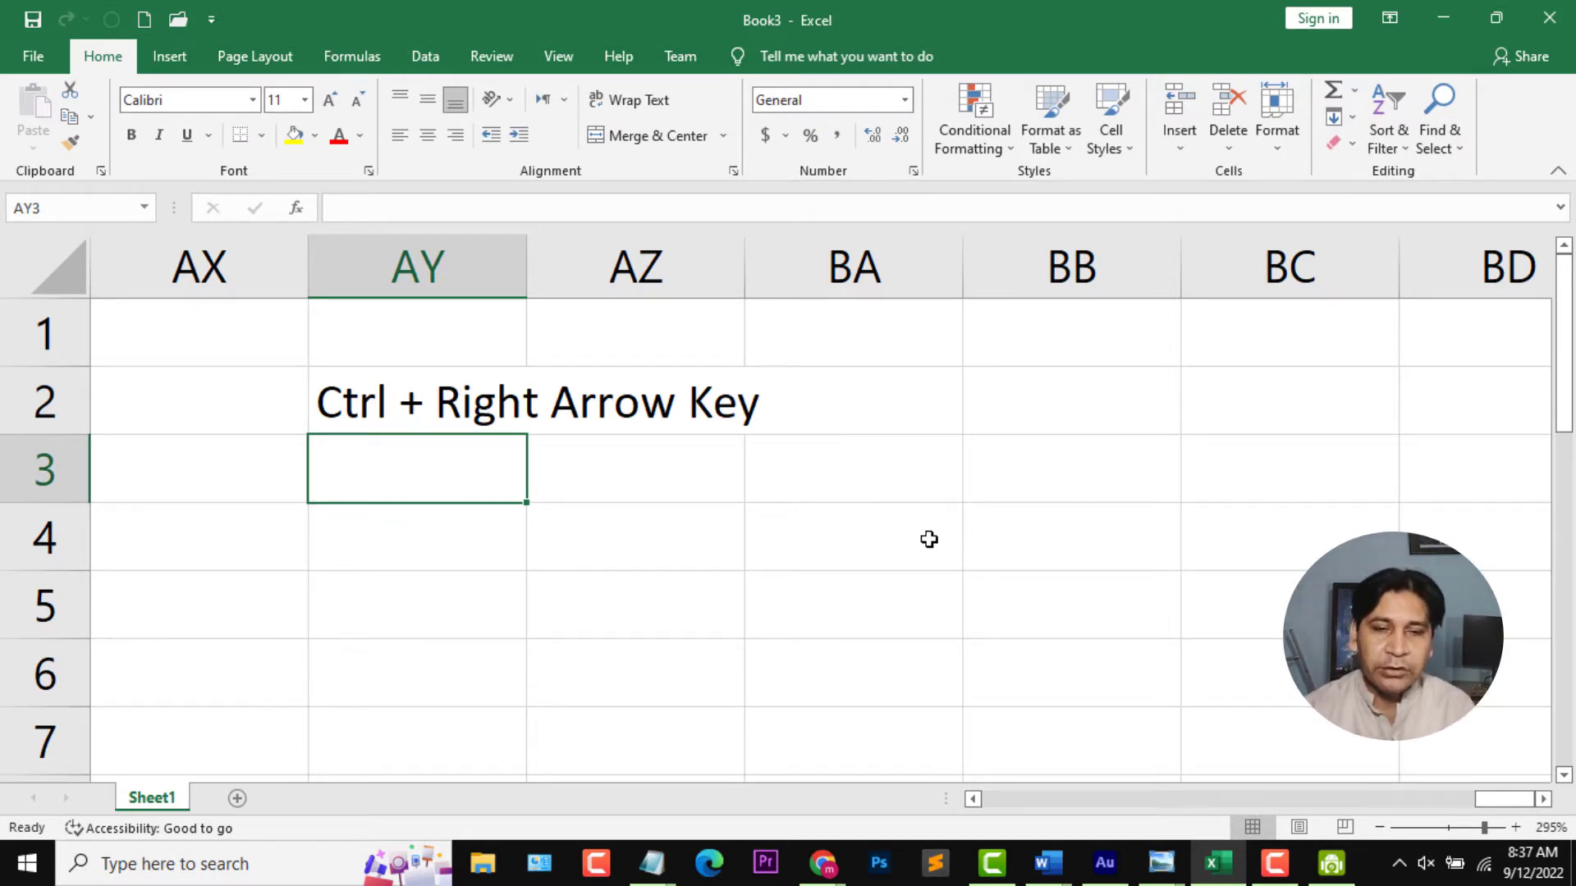
pyautogui.hotkey('ctrl', 'Right')
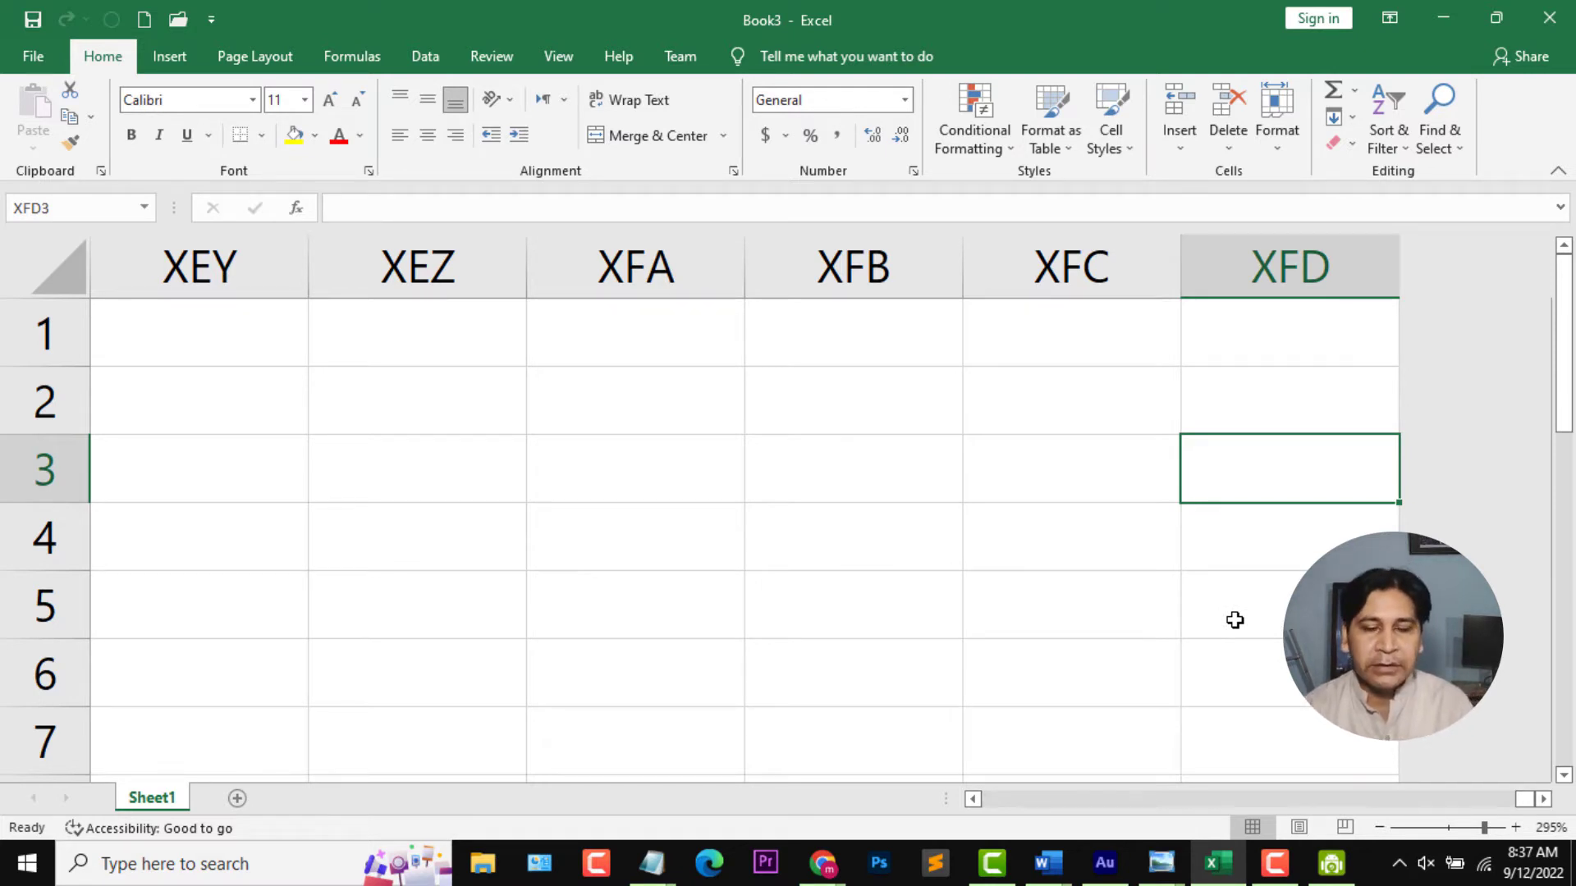
pyautogui.hotkey('ctrl', 'Left')
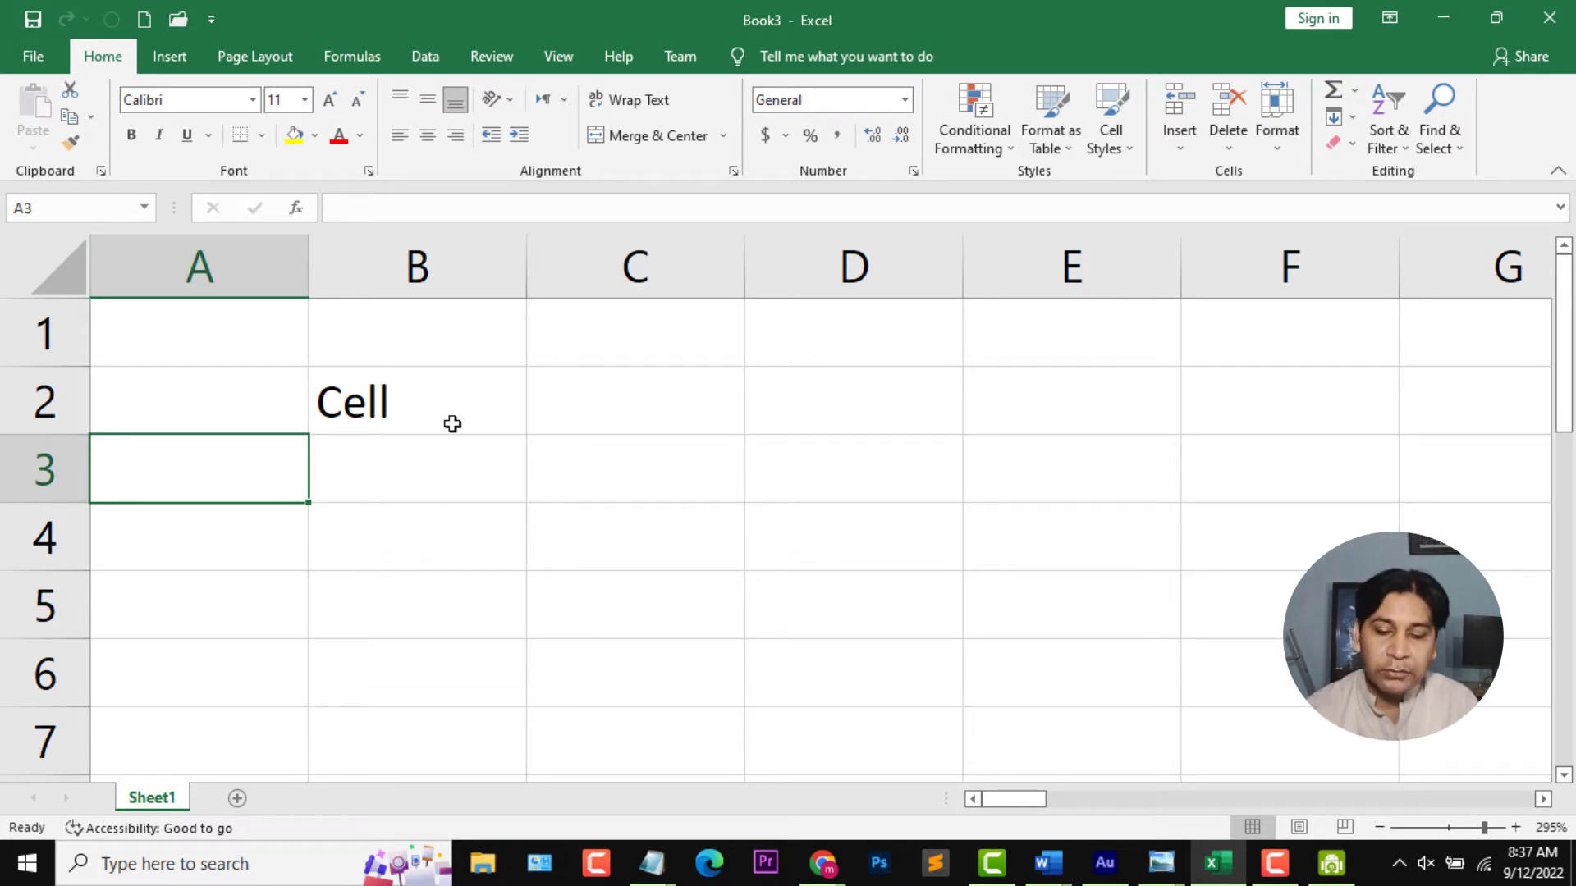
# Jump down to row 1048576 with Ctrl+Down, then return to A1 with Ctrl+Home.
pyautogui.press('Right')
pyautogui.press('Right')
pyautogui.press('Right')
pyautogui.press('Right')
pyautogui.press('Right')
pyautogui.press('Right')
pyautogui.press('Right')
pyautogui.press('Right')
pyautogui.press('Right')
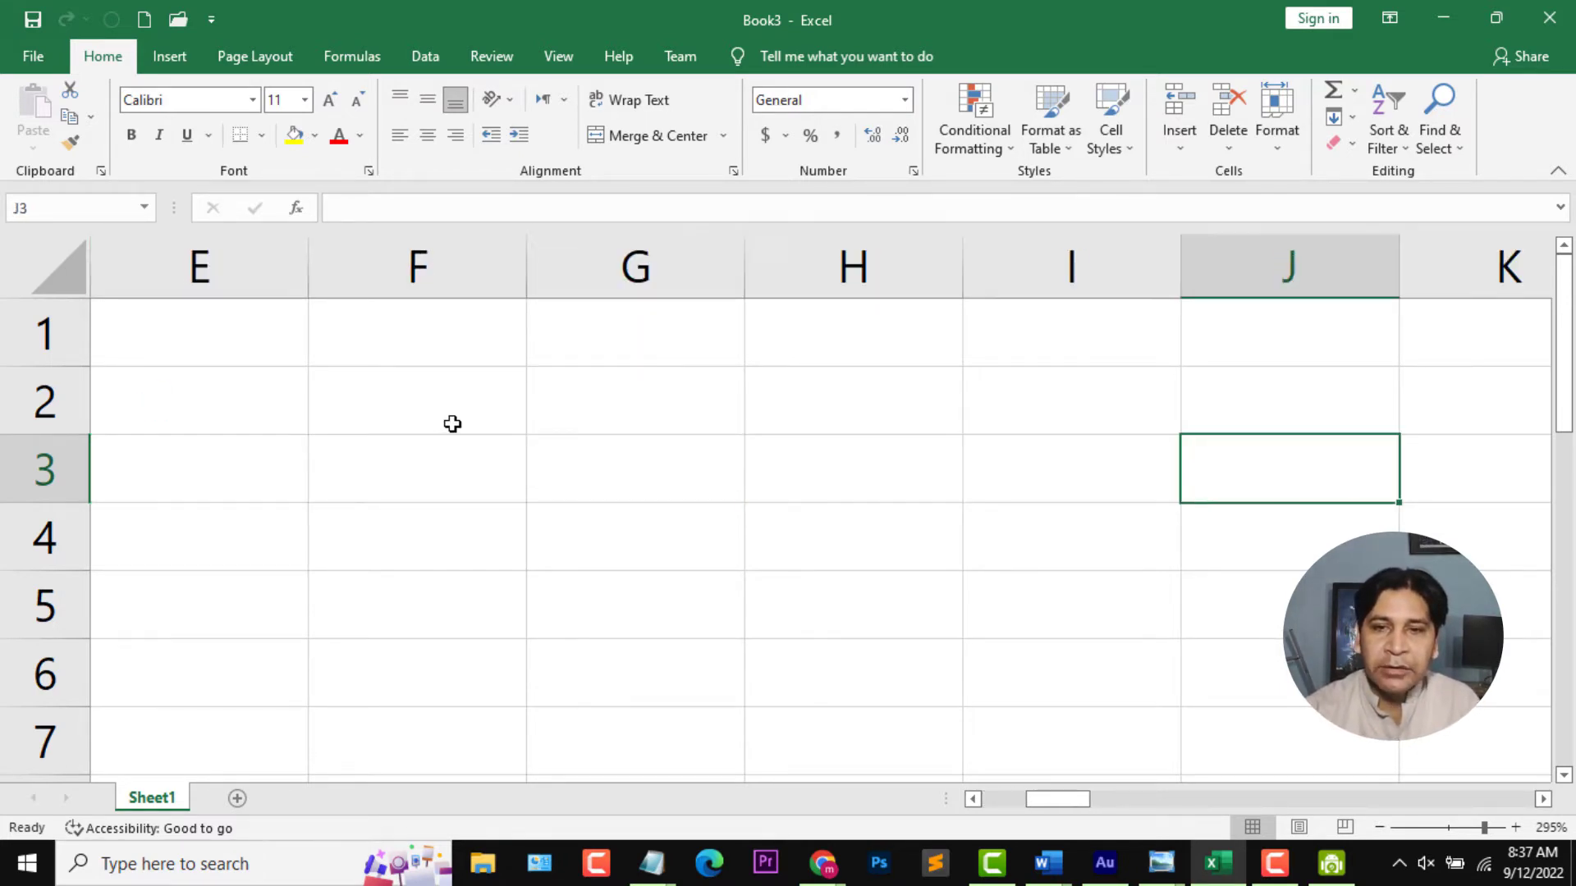
pyautogui.press('Right')
pyautogui.press('Right')
pyautogui.press('Right')
pyautogui.press('Left')
pyautogui.press('Left')
pyautogui.press('Left')
pyautogui.press('Left')
pyautogui.press('Left')
pyautogui.press('Left')
pyautogui.press('Left')
pyautogui.press('Left')
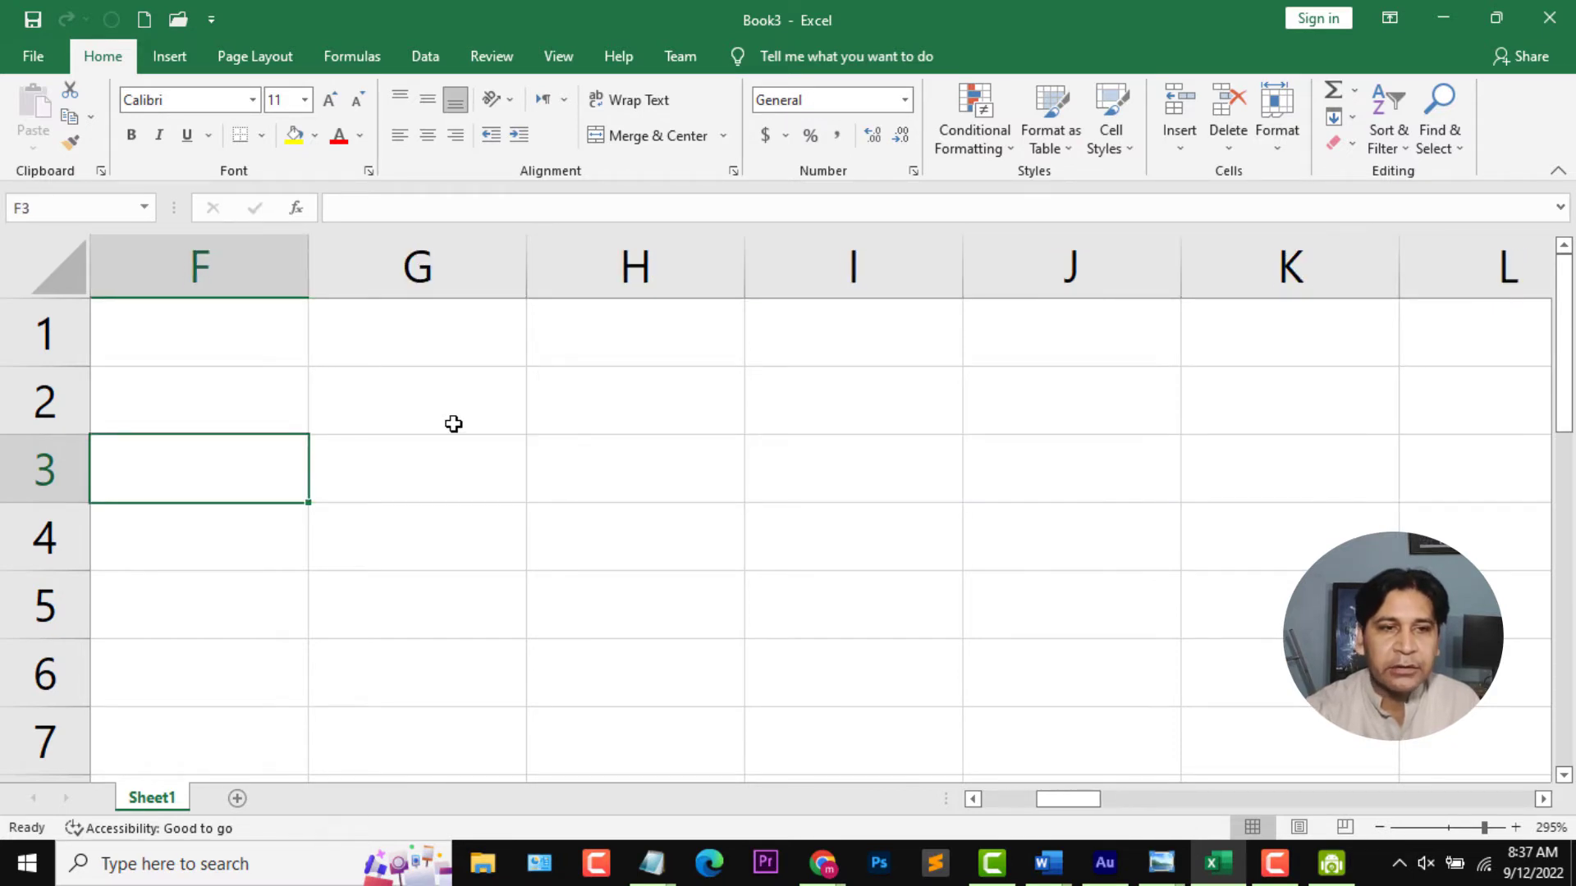
pyautogui.press('Left')
pyautogui.press('Left')
pyautogui.press('Left')
pyautogui.press('Left')
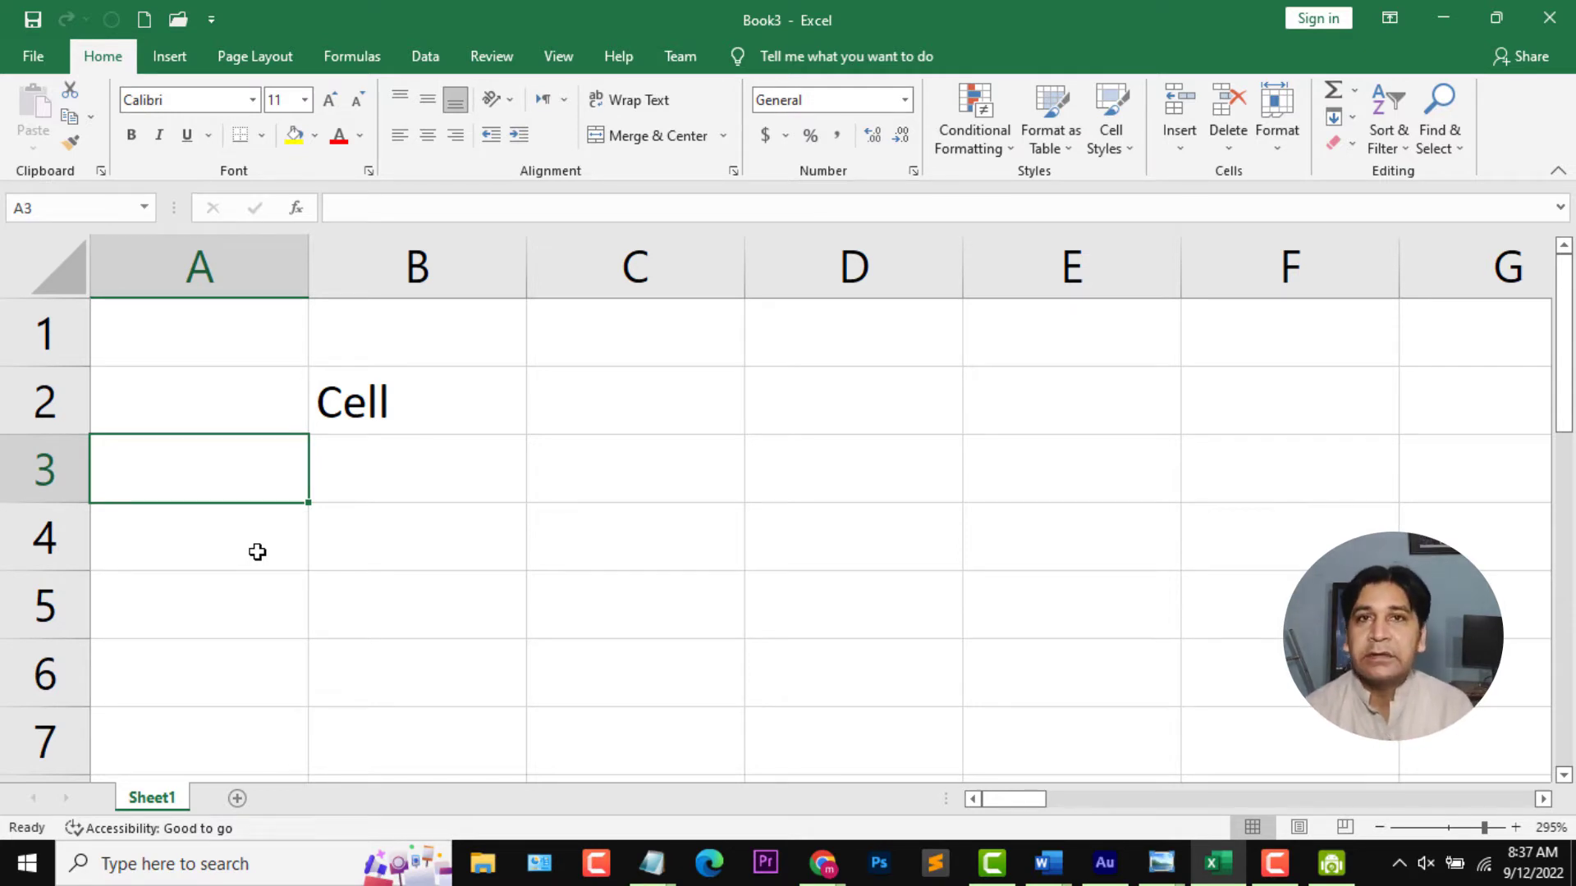
pyautogui.hotkey('ctrl', 'Down')
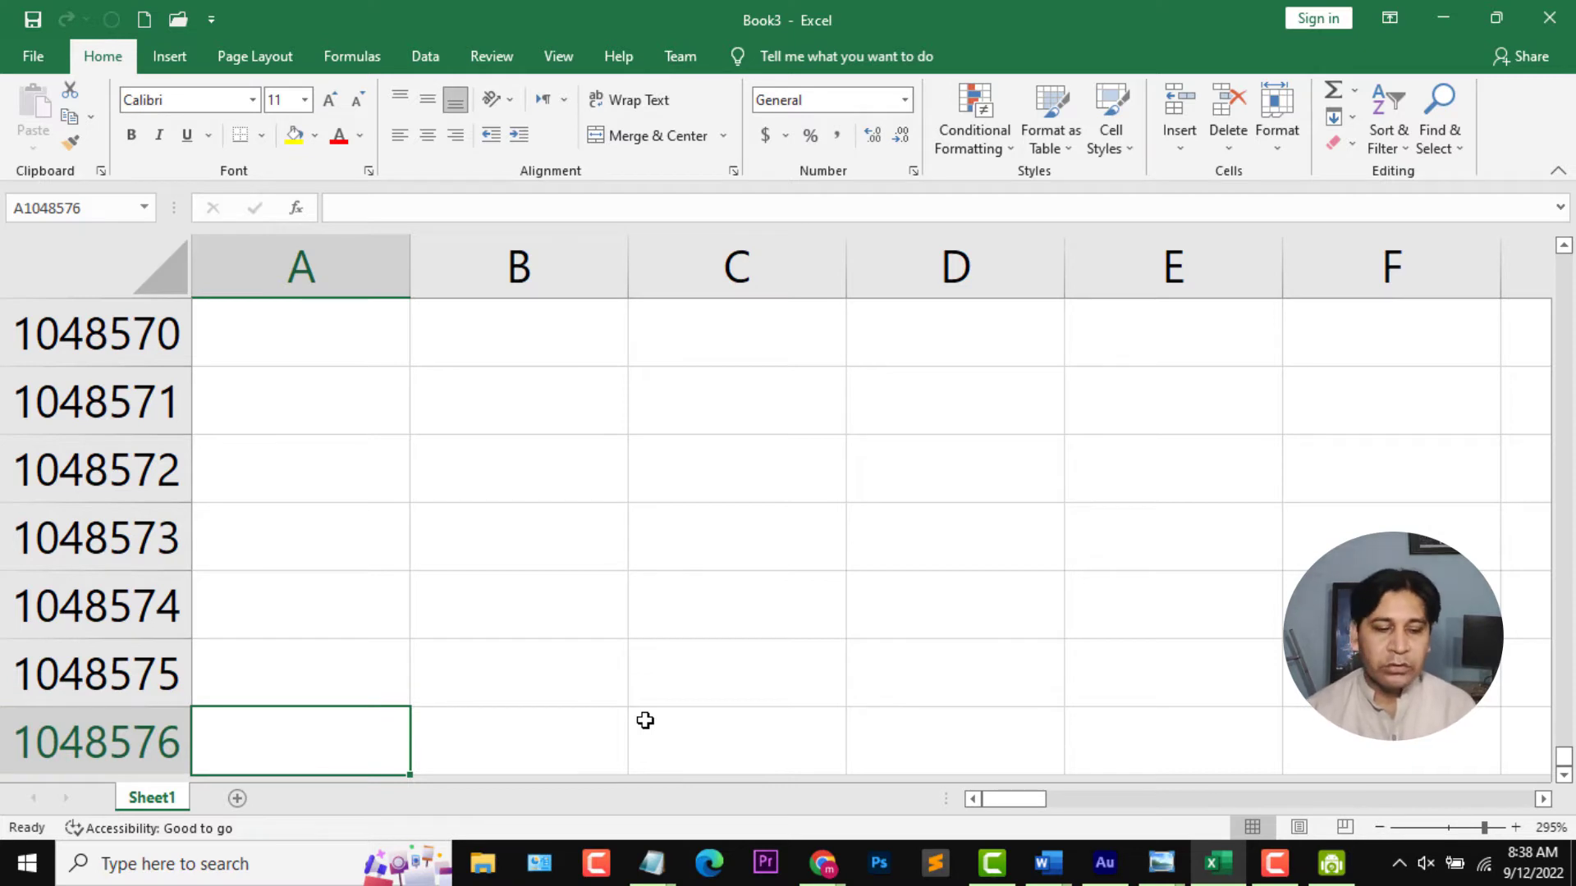
pyautogui.hotkey('ctrl', 'Home')
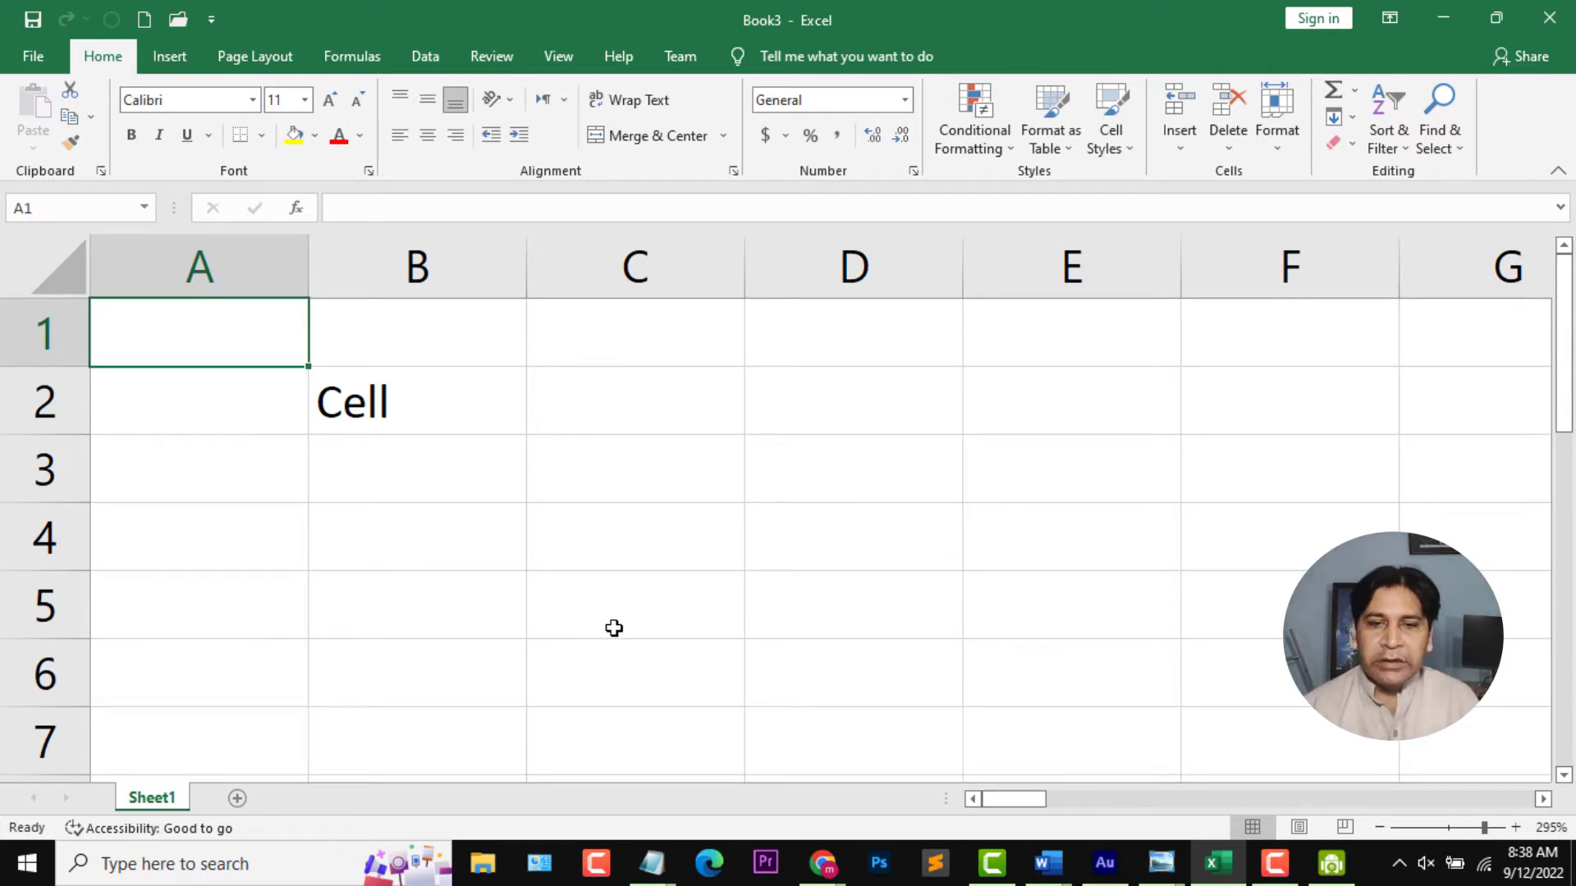
pyautogui.moveTo(205, 313)
pyautogui.mouseDown()
pyautogui.moveTo(1313, 607)
pyautogui.moveTo(1313, 673)
pyautogui.mouseUp()
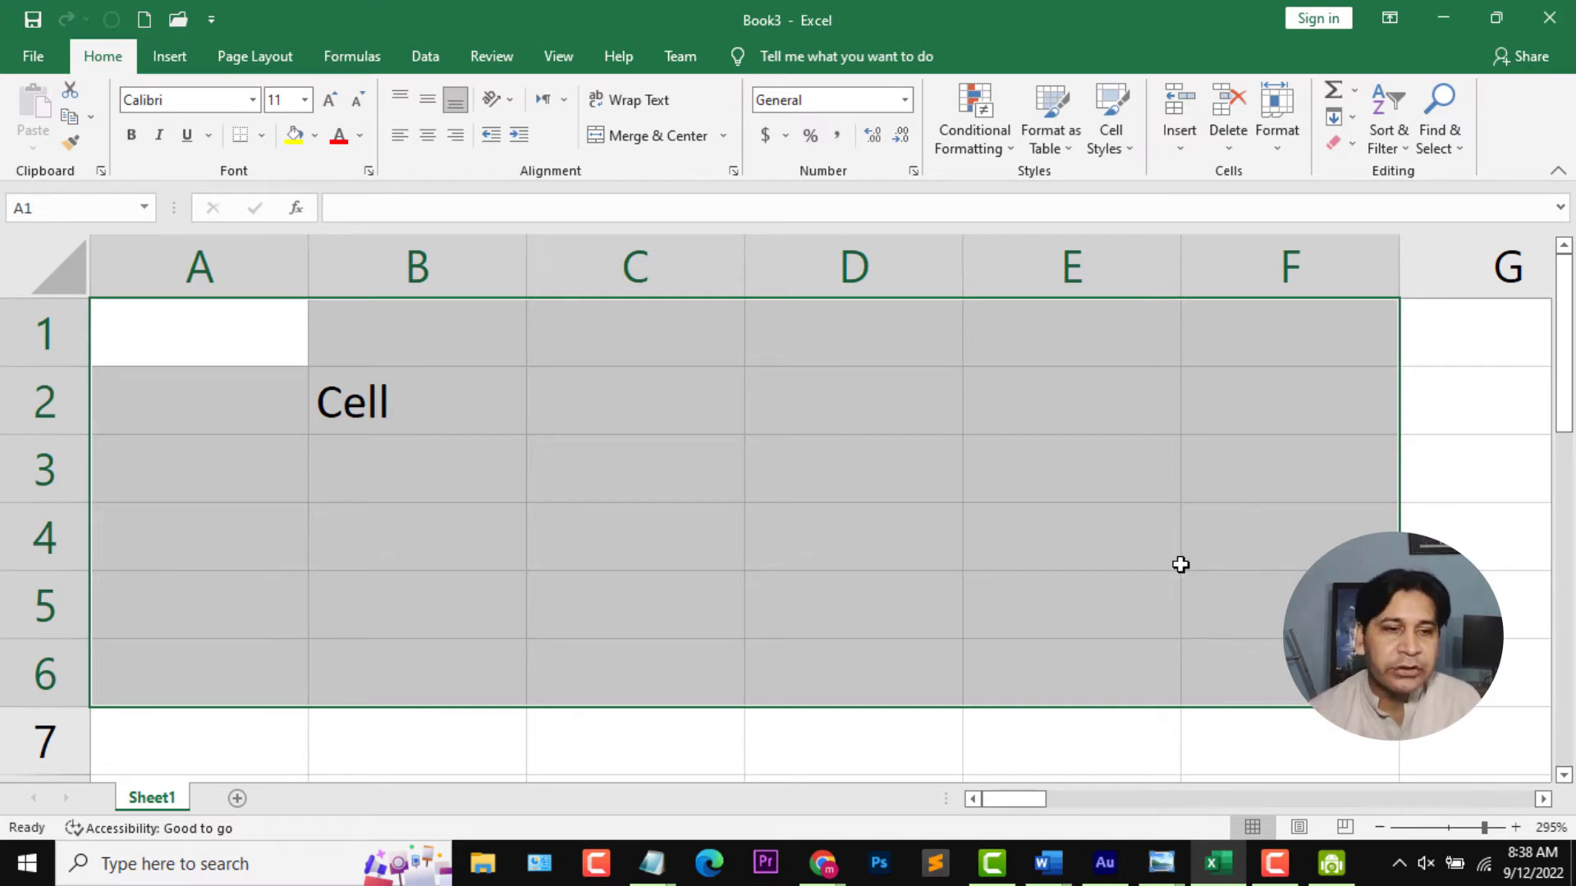
pyautogui.click(204, 401)
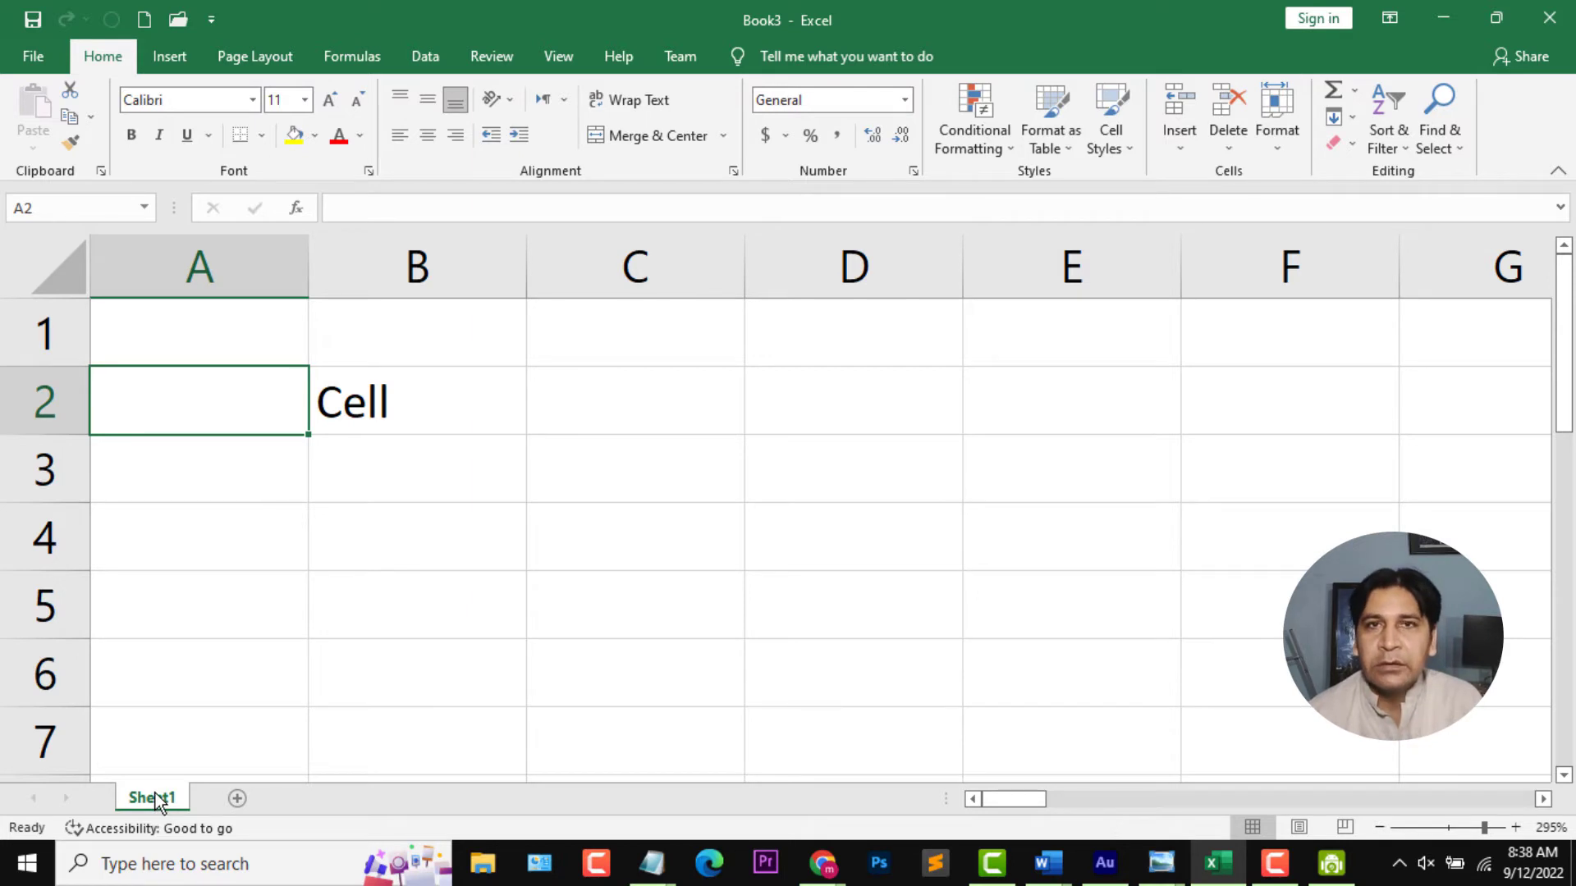
pyautogui.moveTo(183, 341)
pyautogui.mouseDown()
pyautogui.moveTo(1313, 607)
pyautogui.moveTo(1314, 673)
pyautogui.mouseUp()
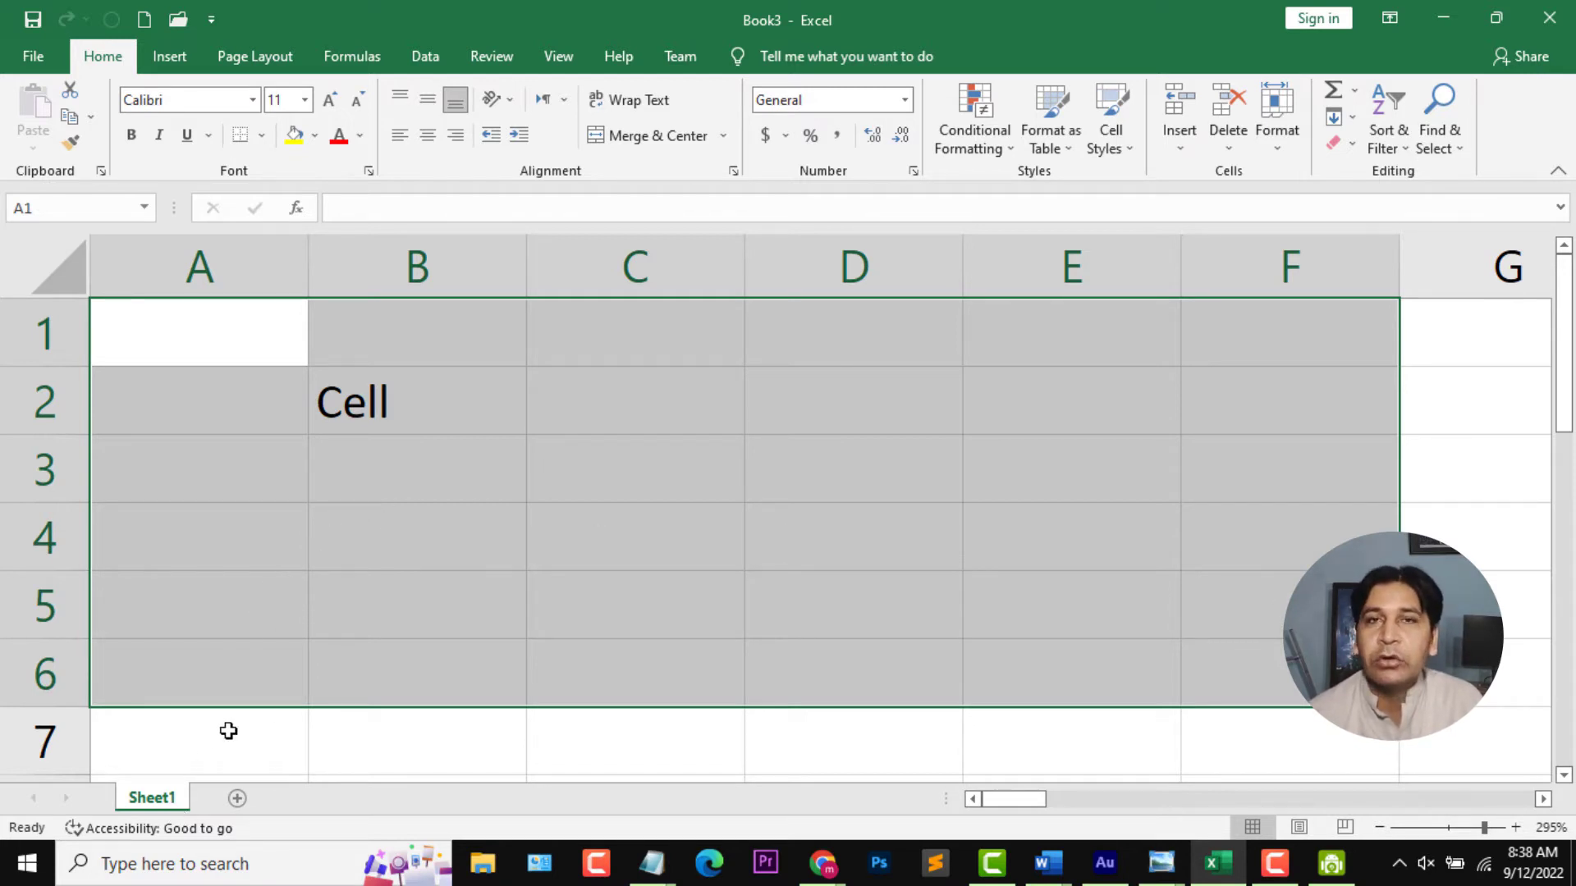
pyautogui.click(345, 688)
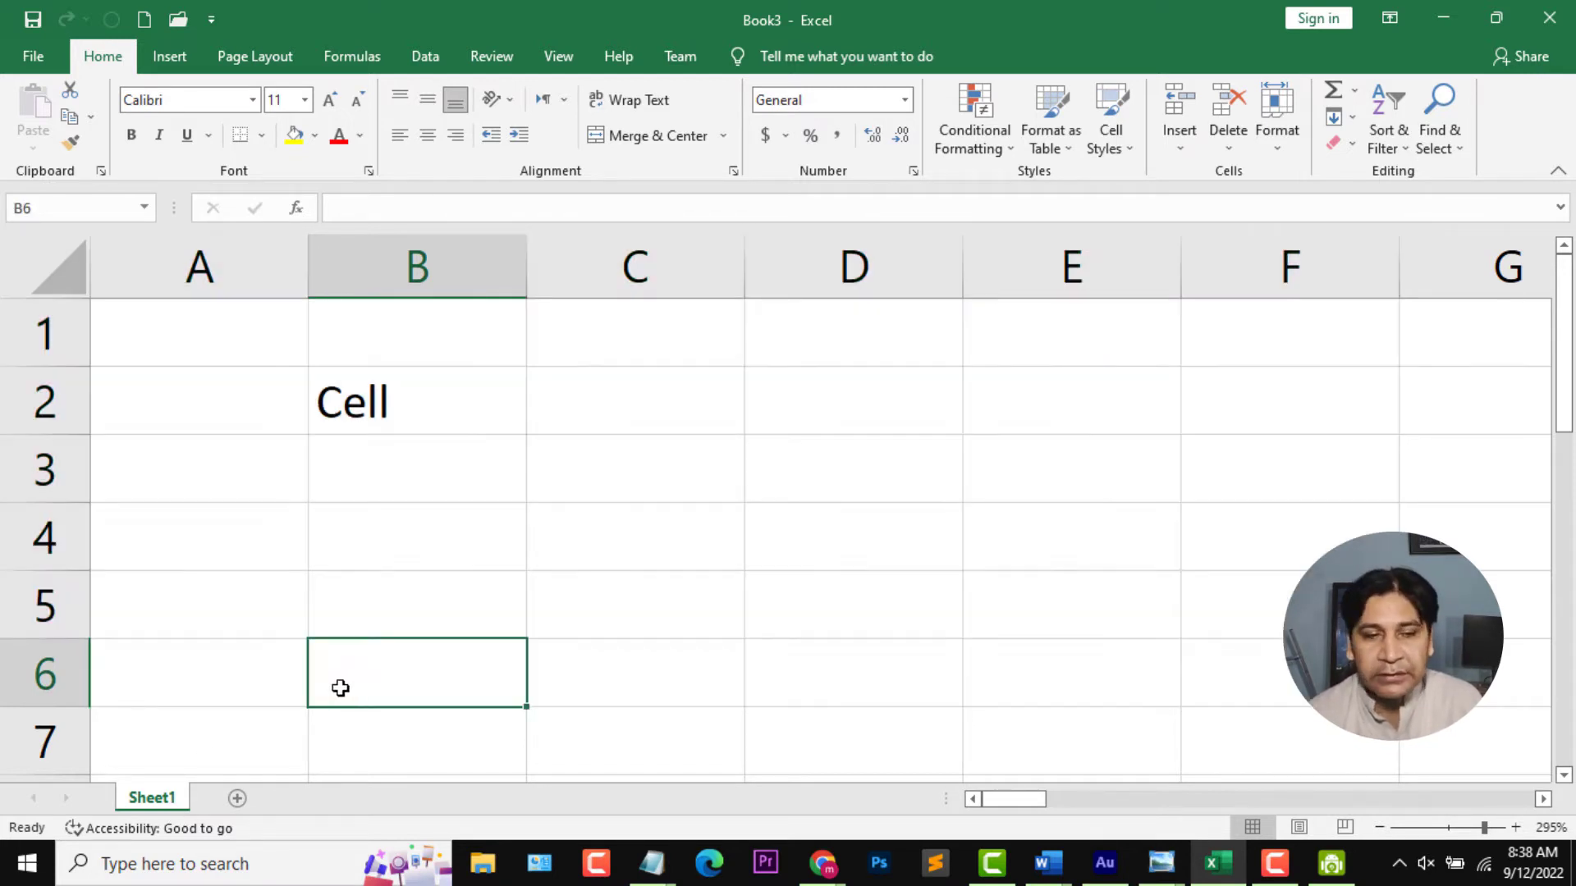
# Rename the Sheet1 tab to 'Student'.
pyautogui.doubleClick(148, 798)
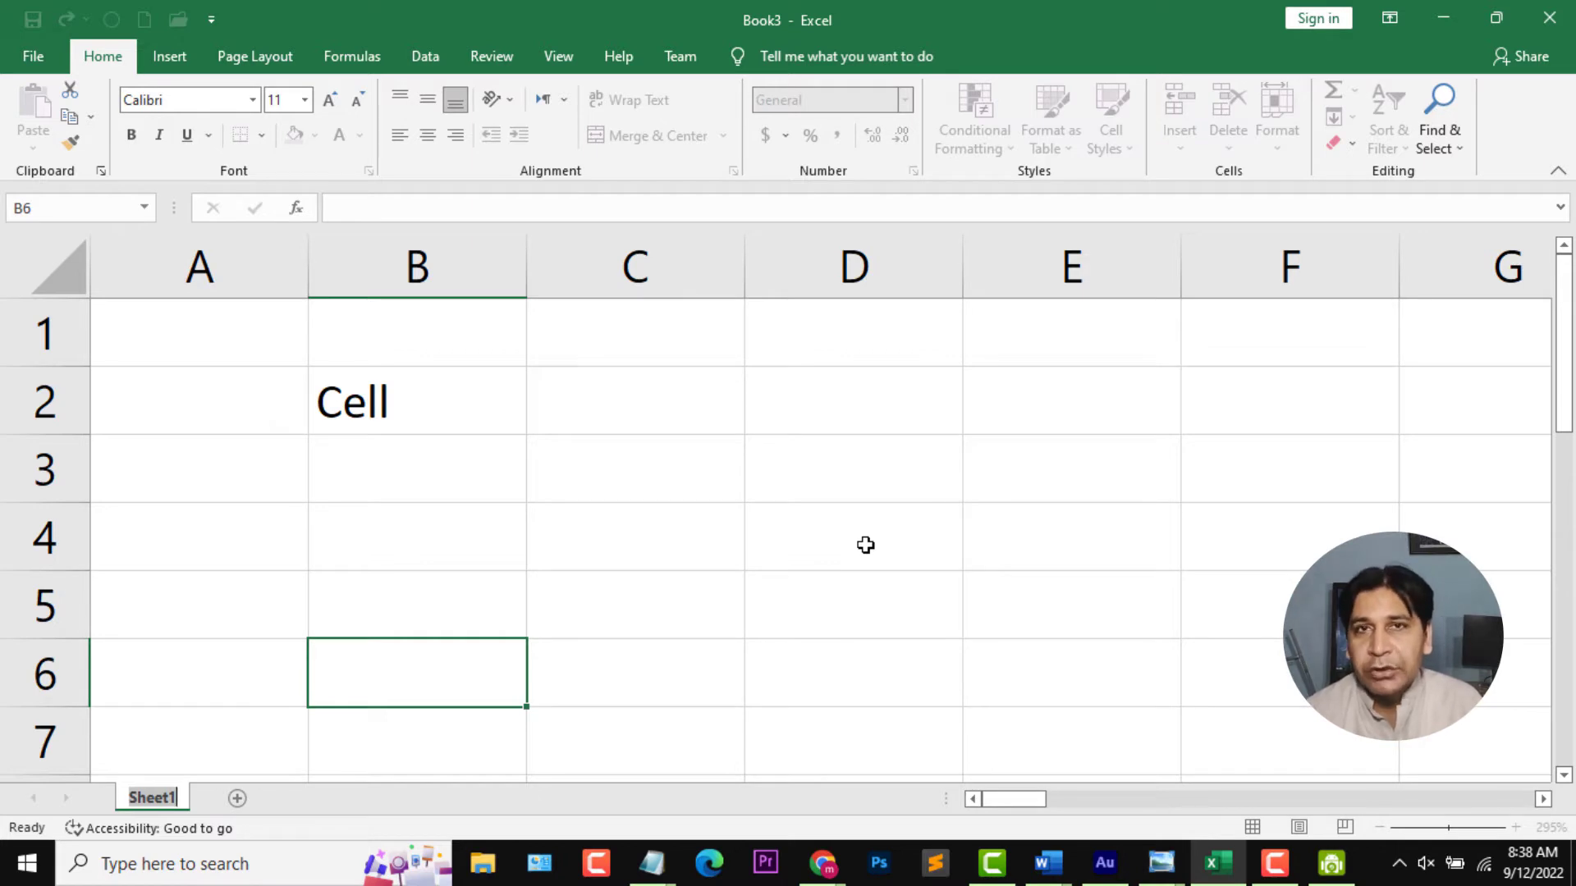
pyautogui.write('Stu')
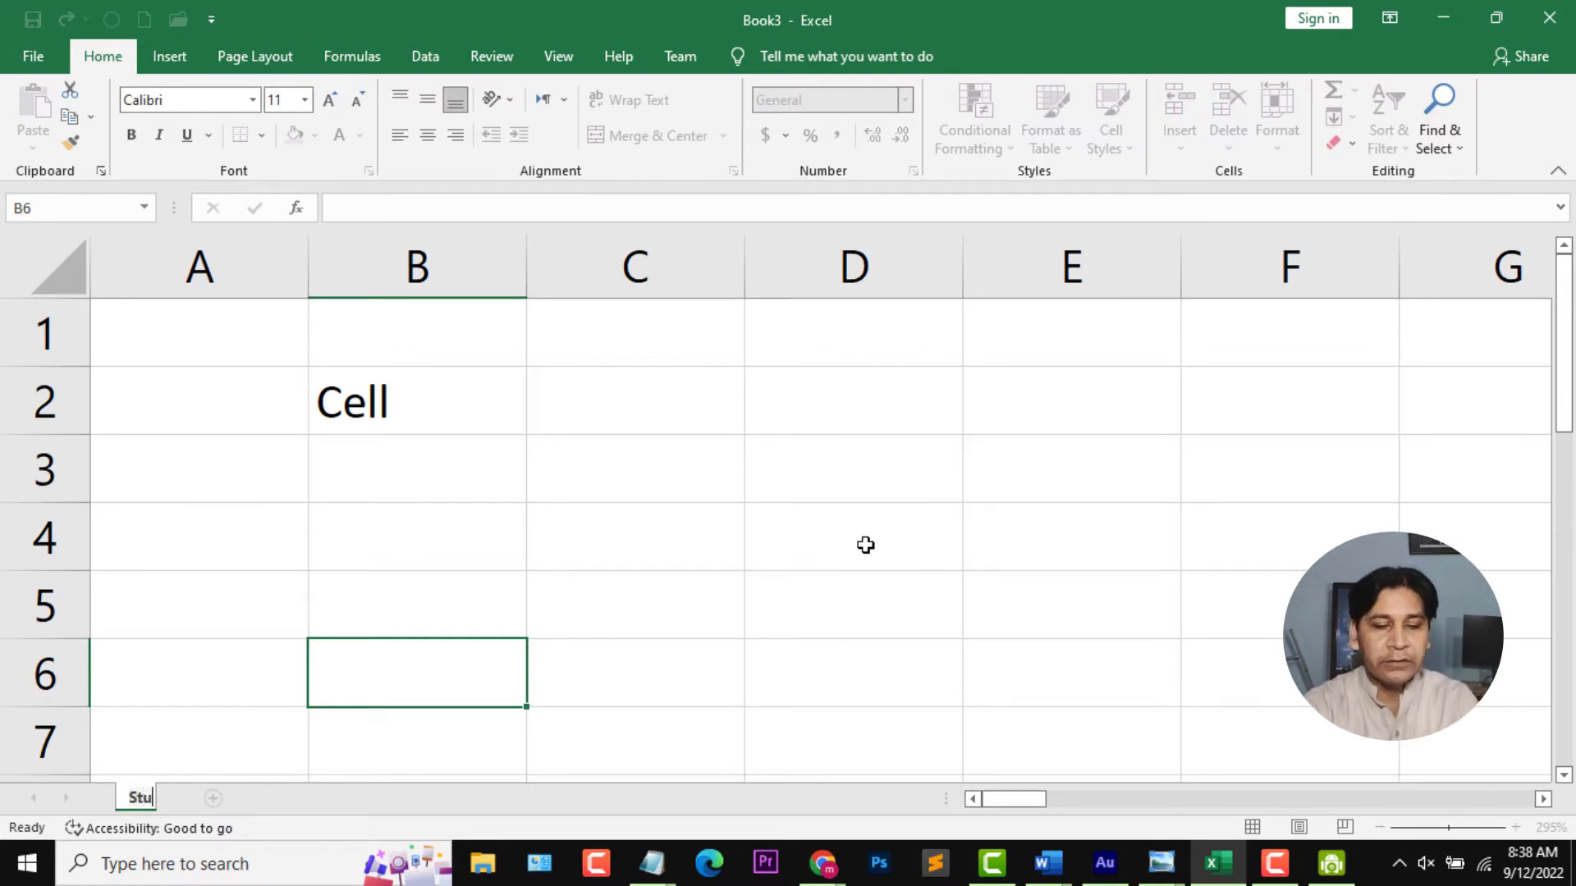
pyautogui.write('dent')
pyautogui.press('Return')
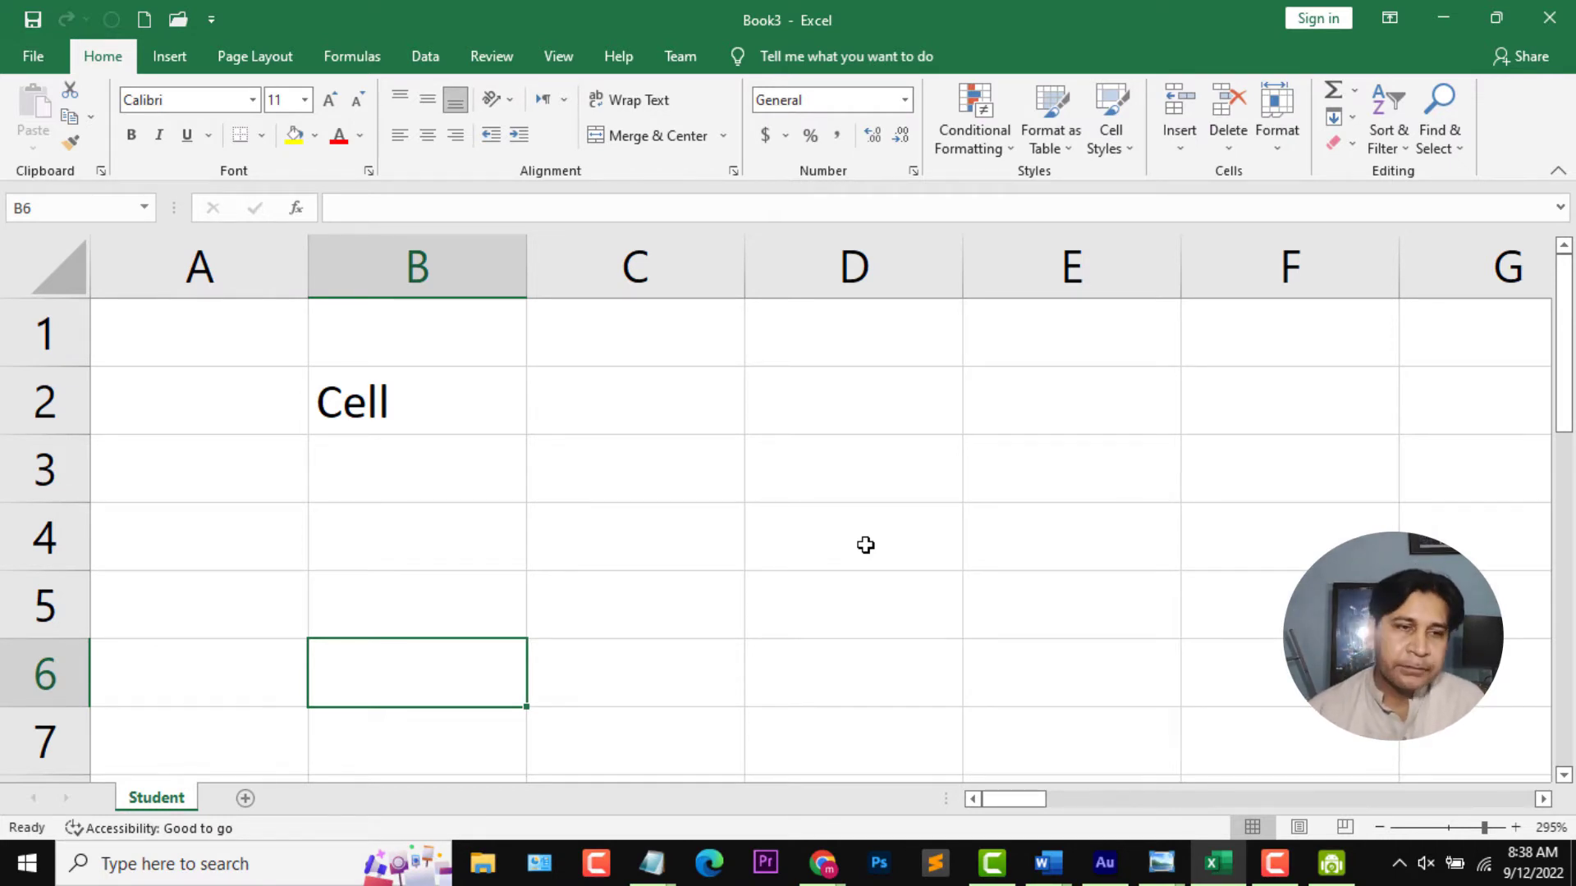
# Select the whole sheet and delete everything, removing 'Cell' from B2.
pyautogui.click(61, 266)
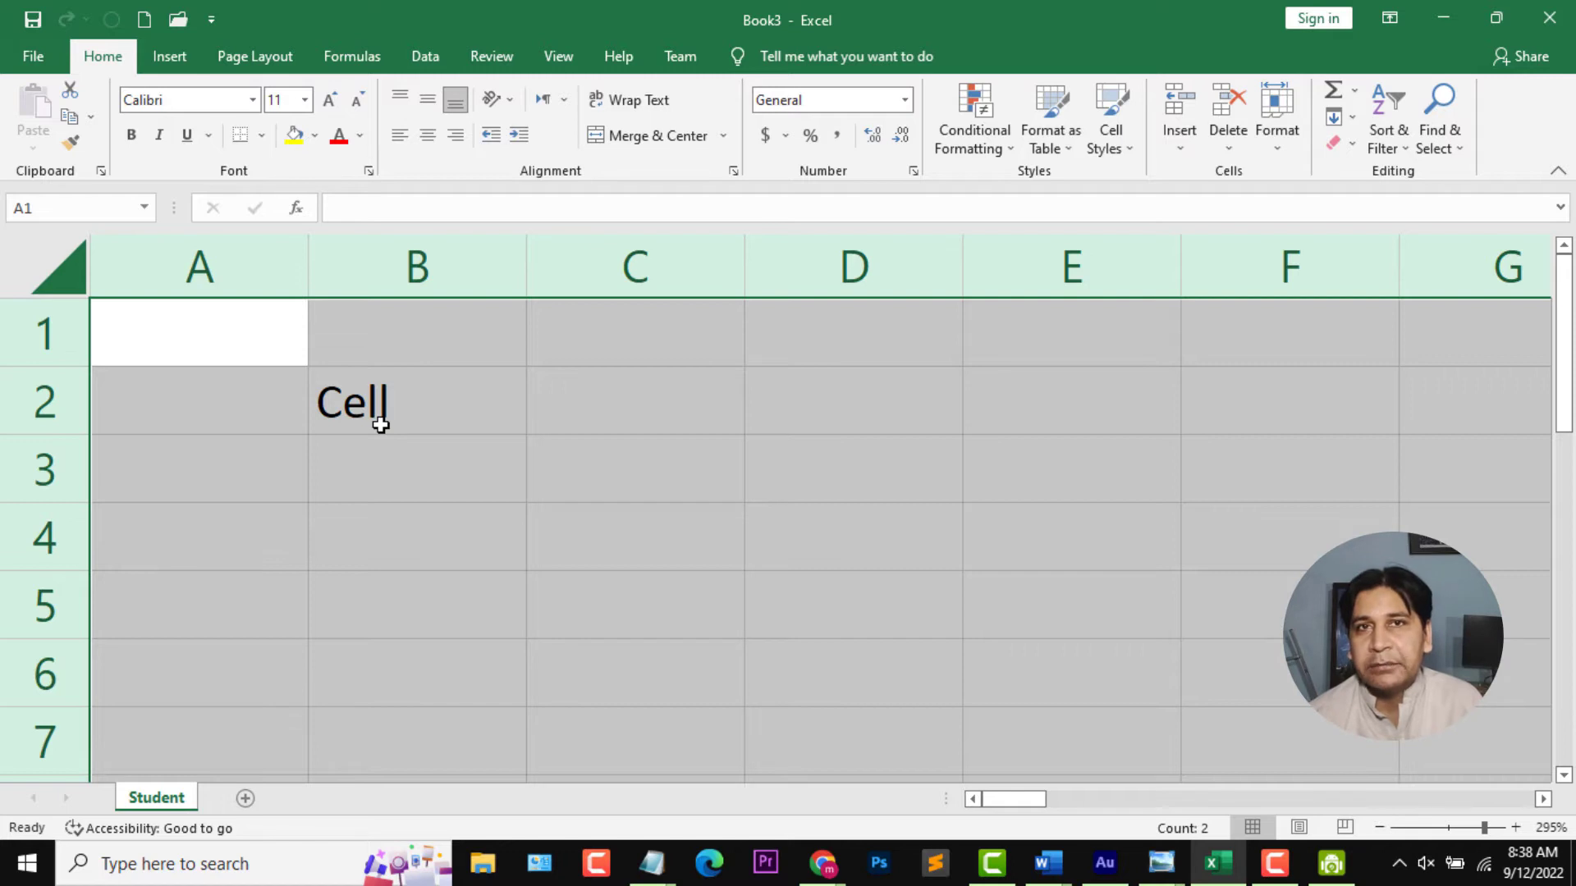
pyautogui.press('Delete')
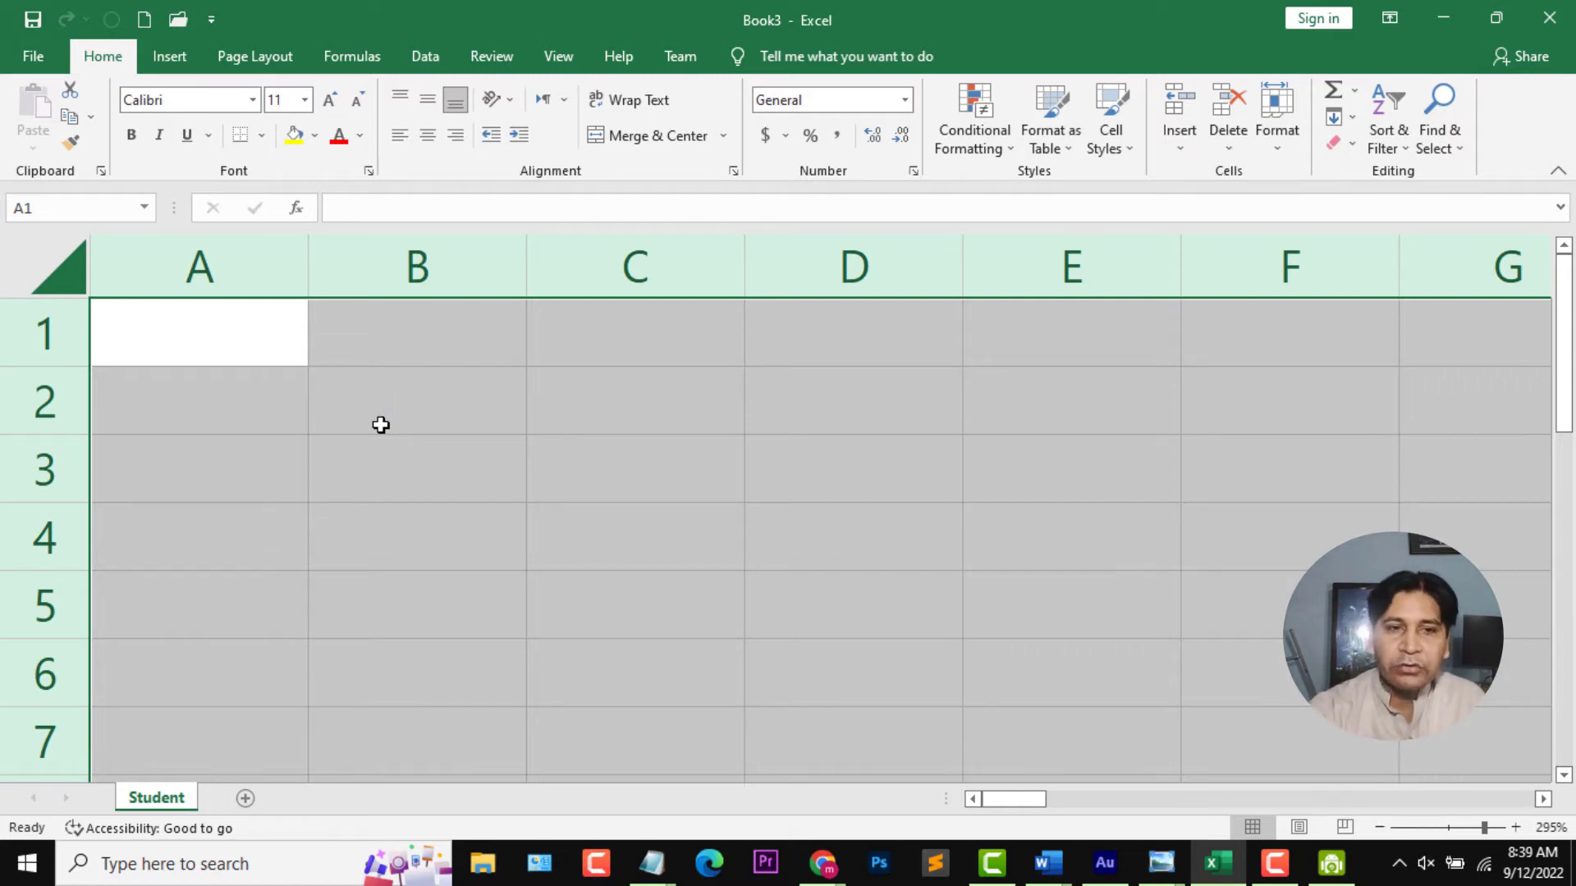
pyautogui.click(381, 424)
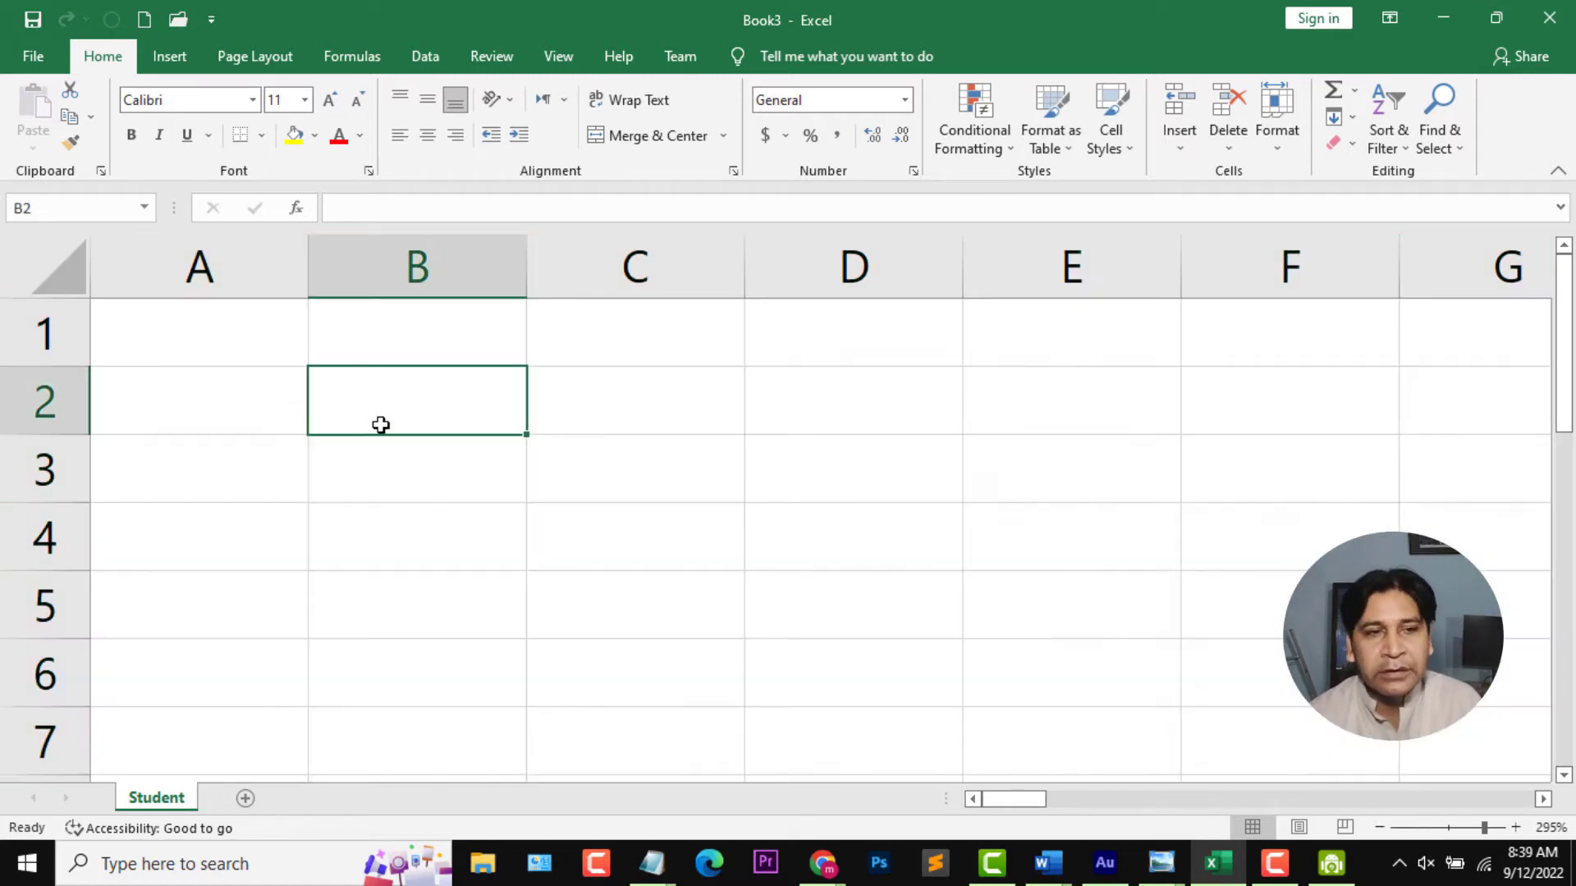
pyautogui.scroll(-5, 600, 515)
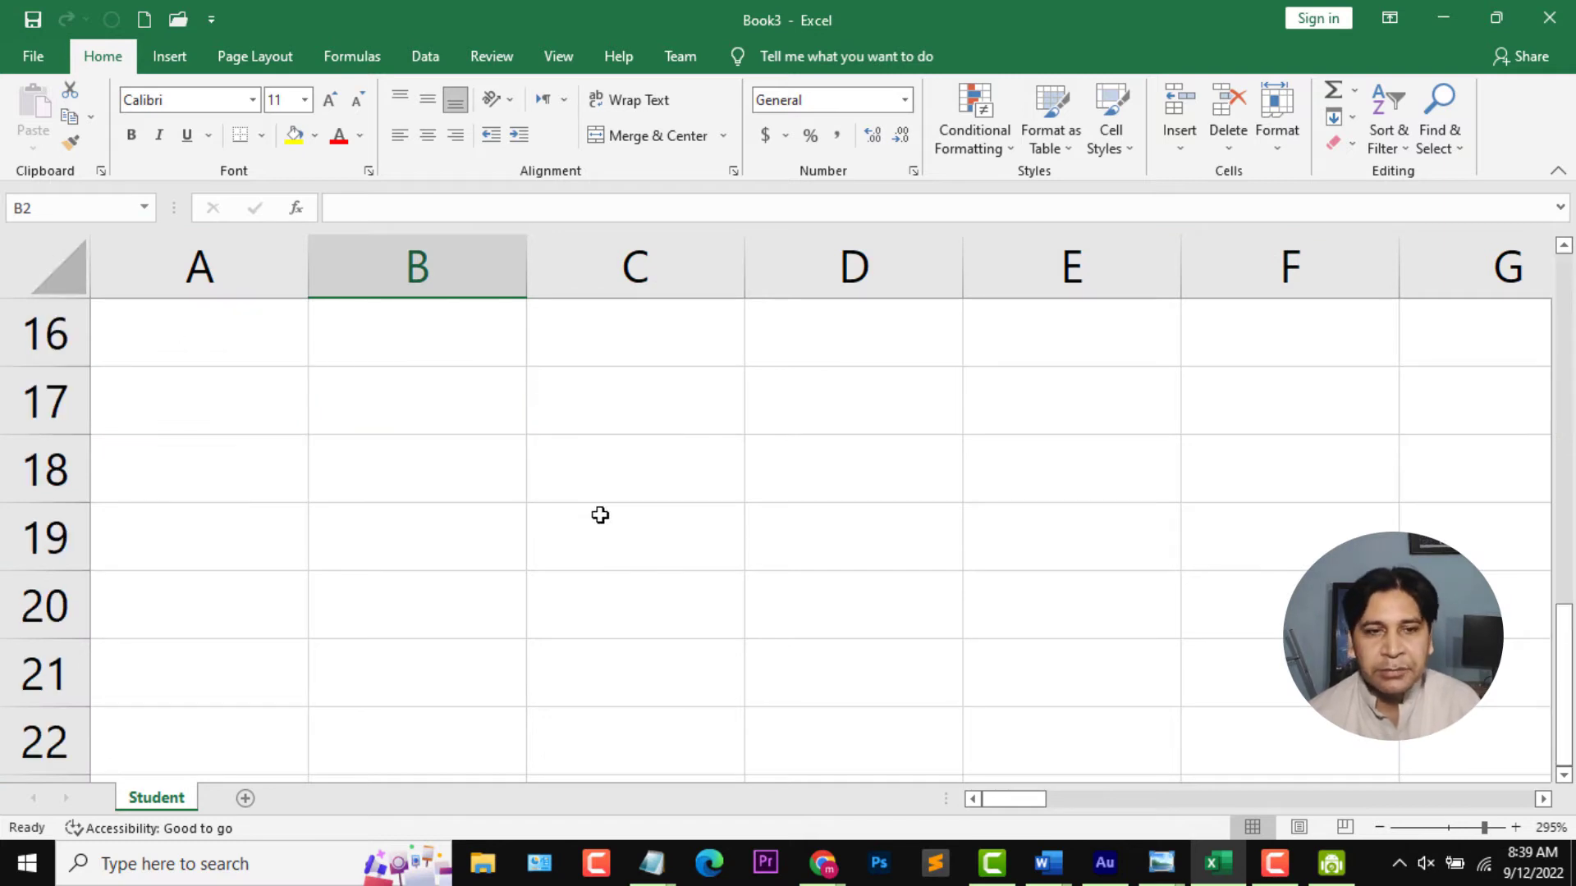
pyautogui.scroll(3, 600, 515)
pyautogui.scroll(2, 600, 515)
pyautogui.keyDown('ctrl'); pyautogui.scroll(-8, 600, 515); pyautogui.keyUp('ctrl')
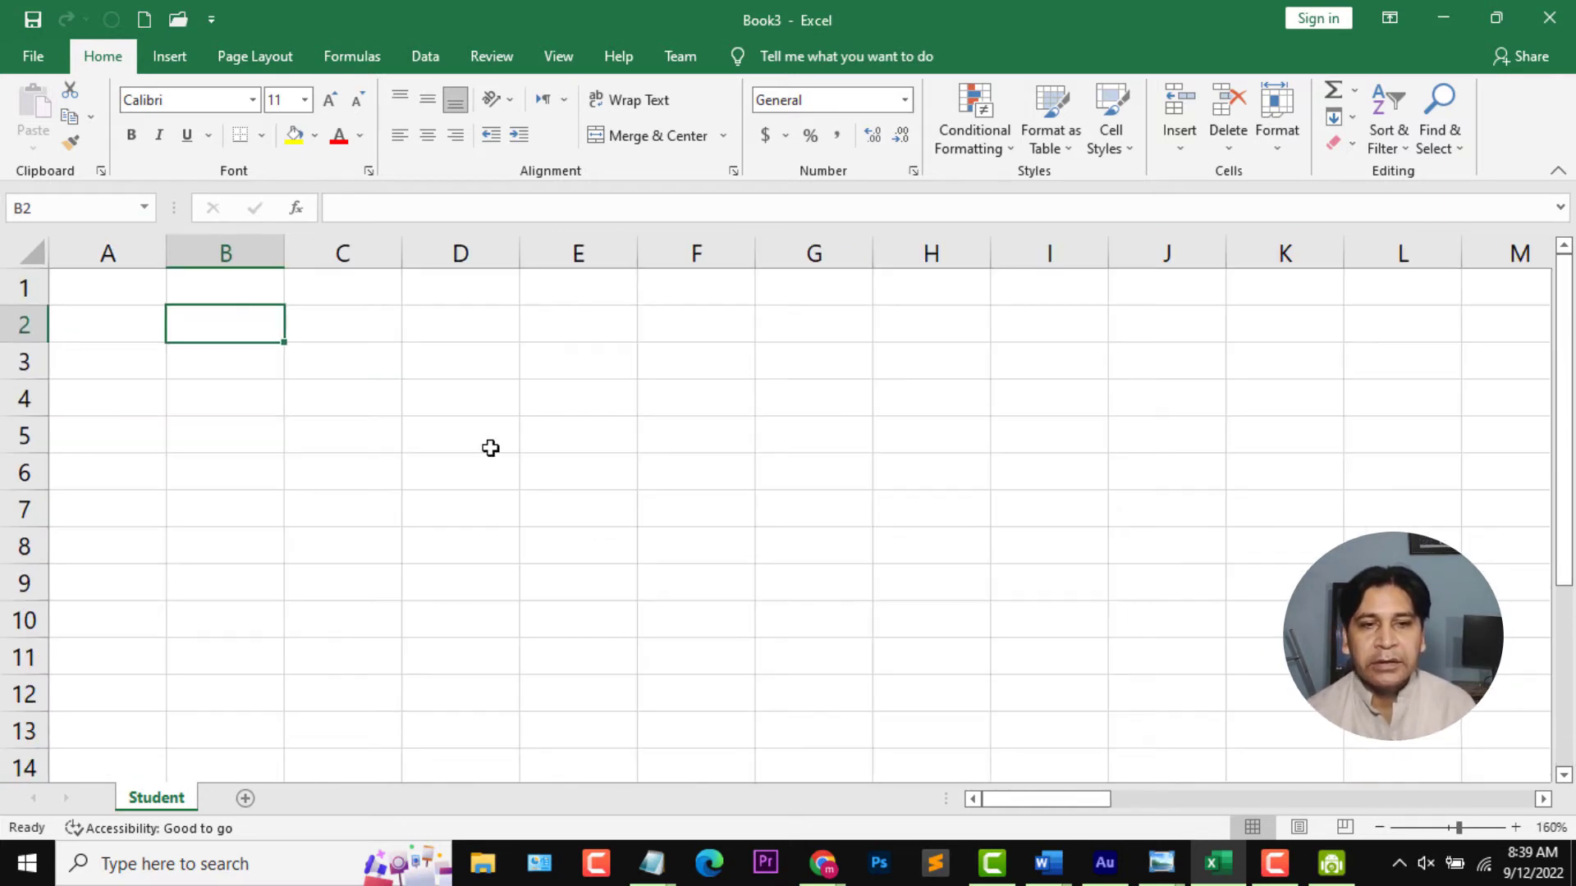
# Enter 42342 in D4 and a string of random letters in the cell below.
pyautogui.click(475, 383)
pyautogui.write('42342')
pyautogui.press('Return')
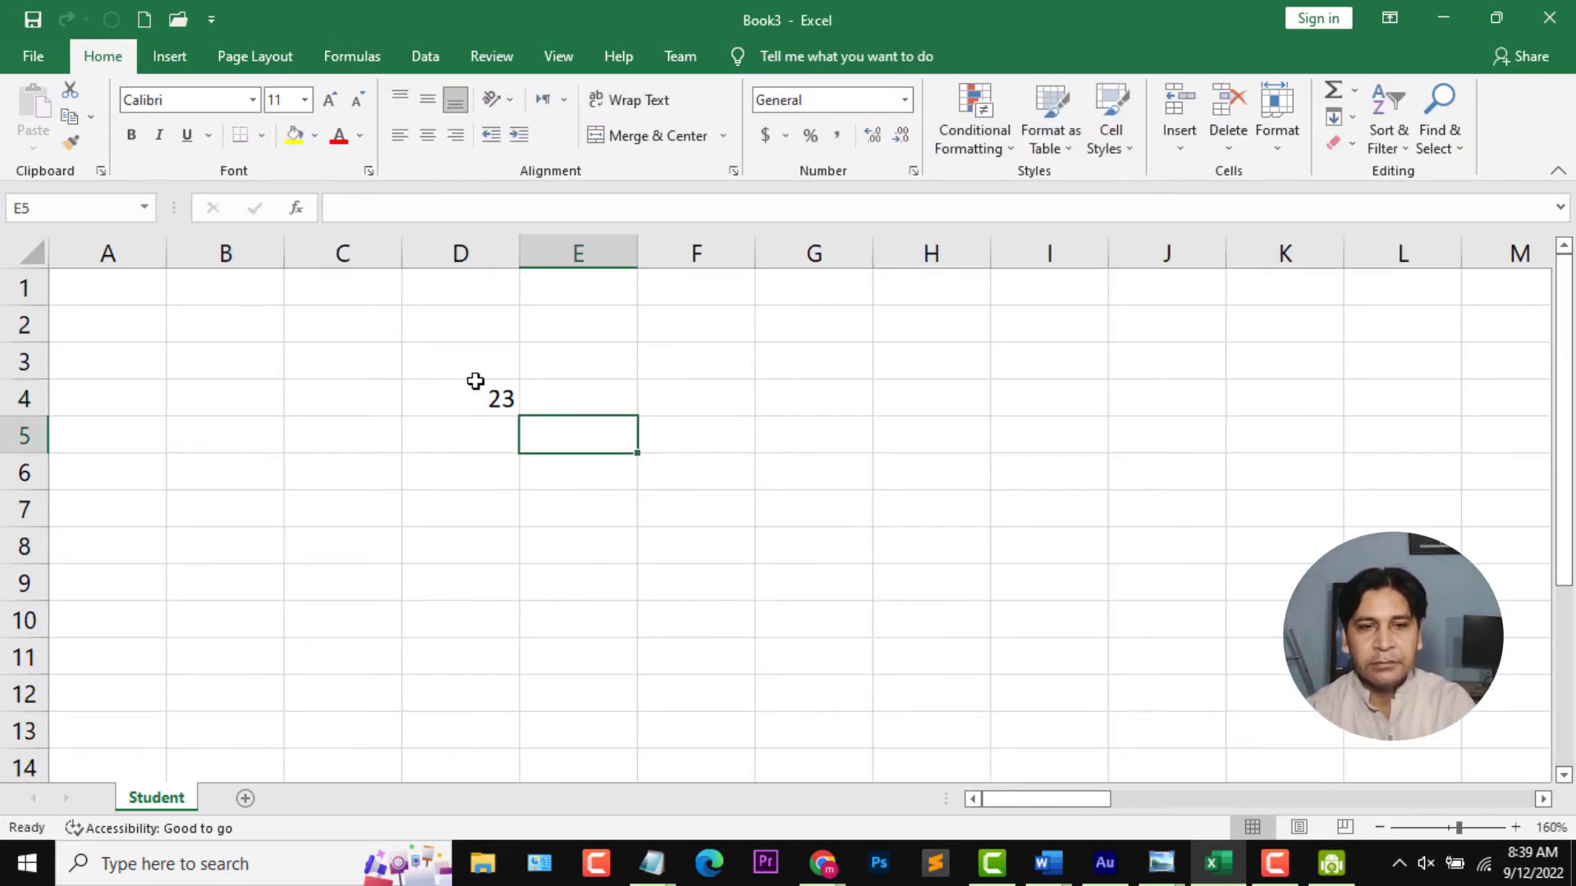
pyautogui.write('wrewrewwerrwewe')
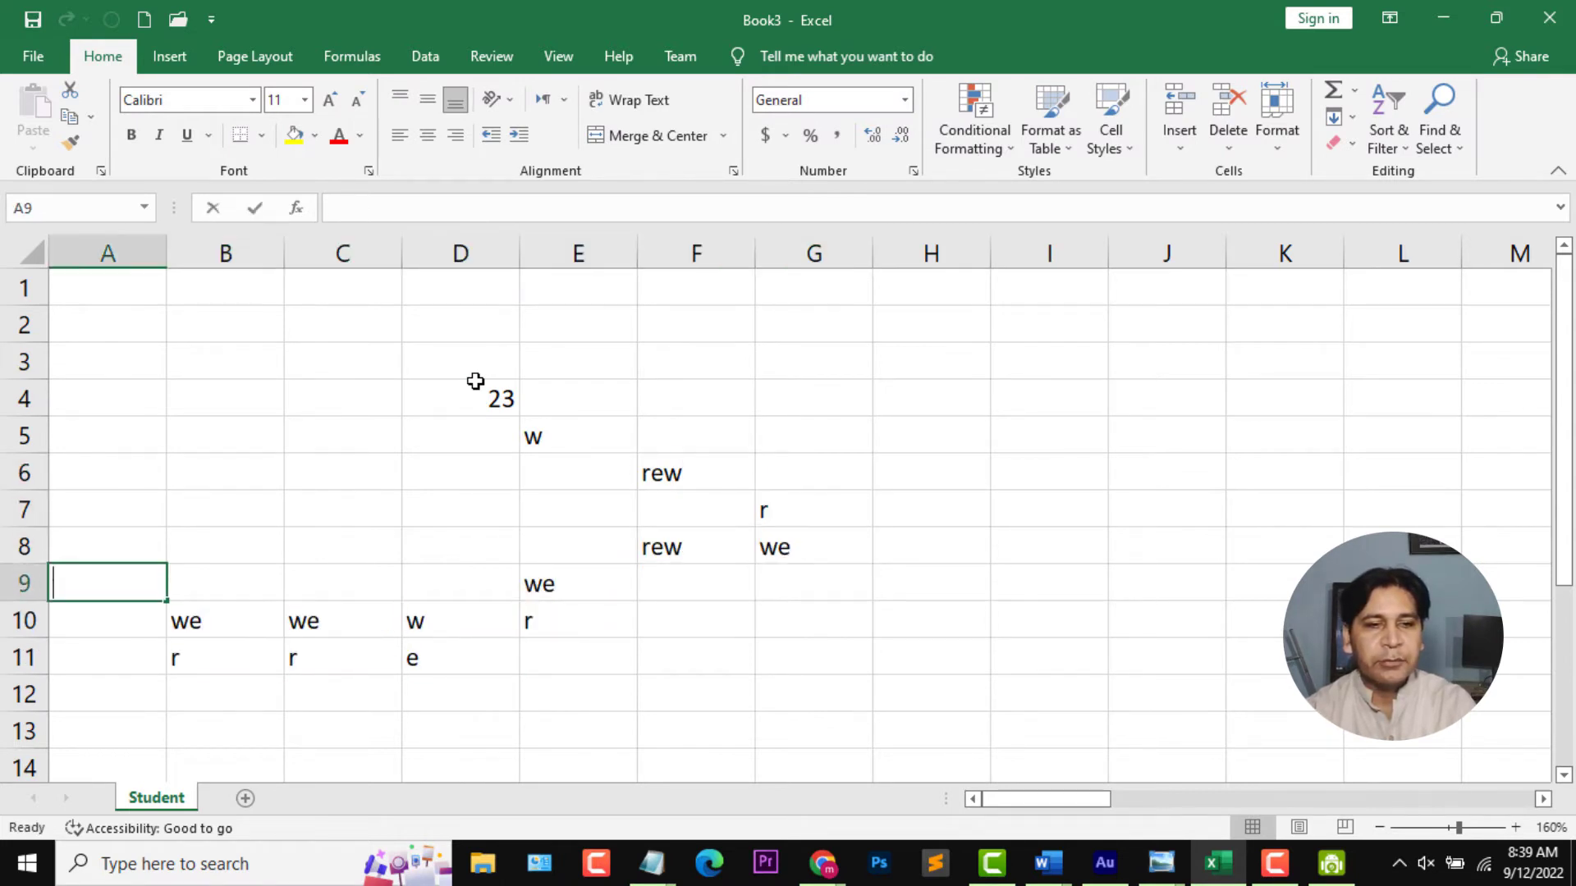
pyautogui.write('rewewerer')
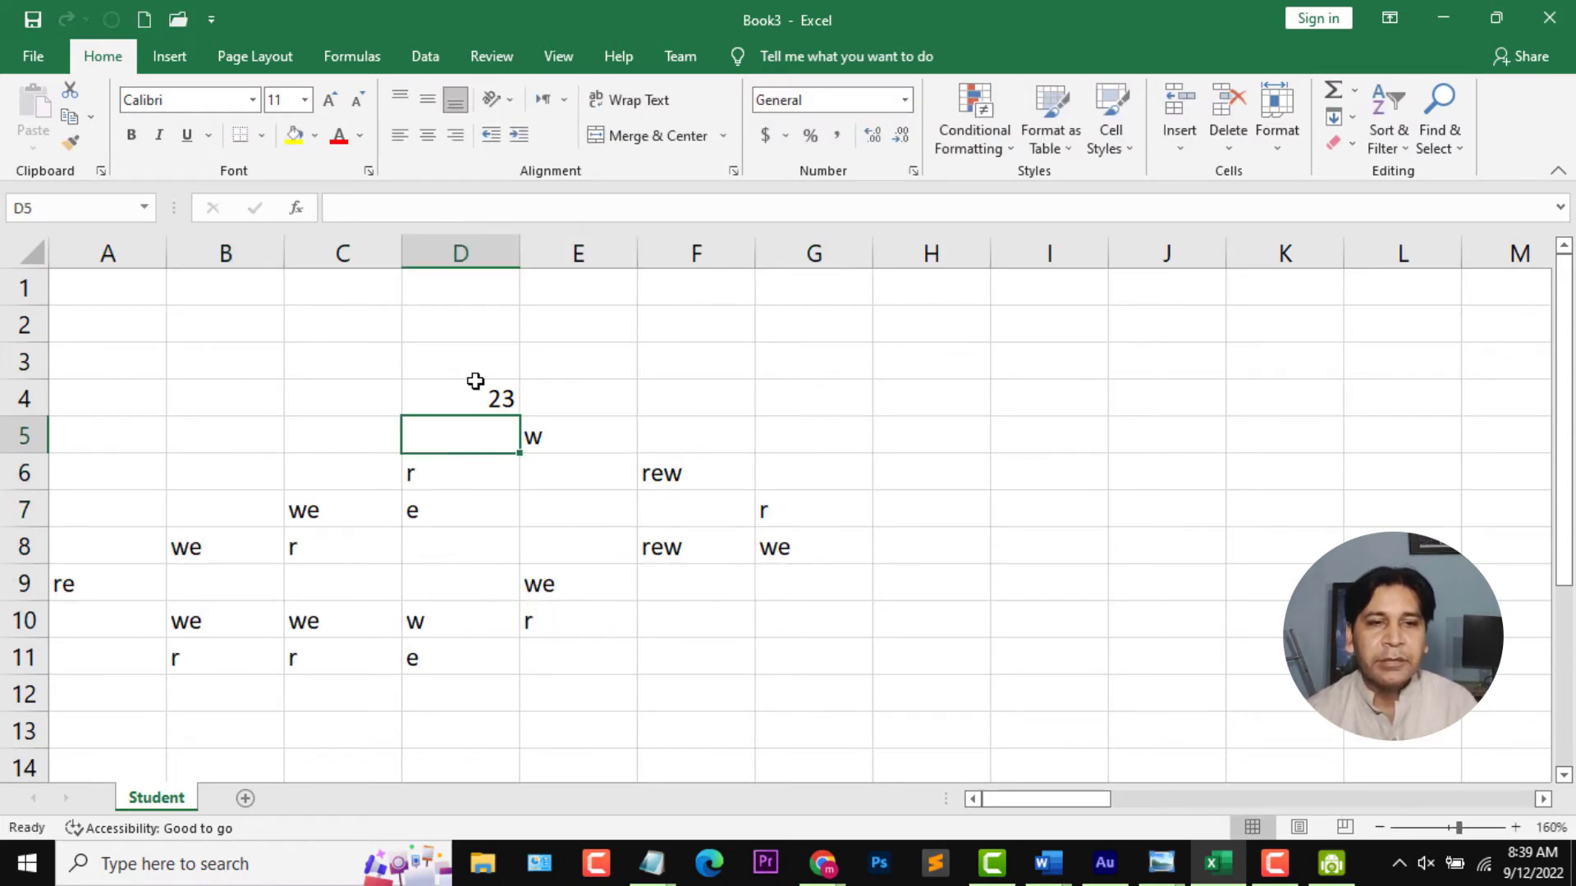
# Turn all the text on the sheet red with Font Color.
pyautogui.click(35, 255)
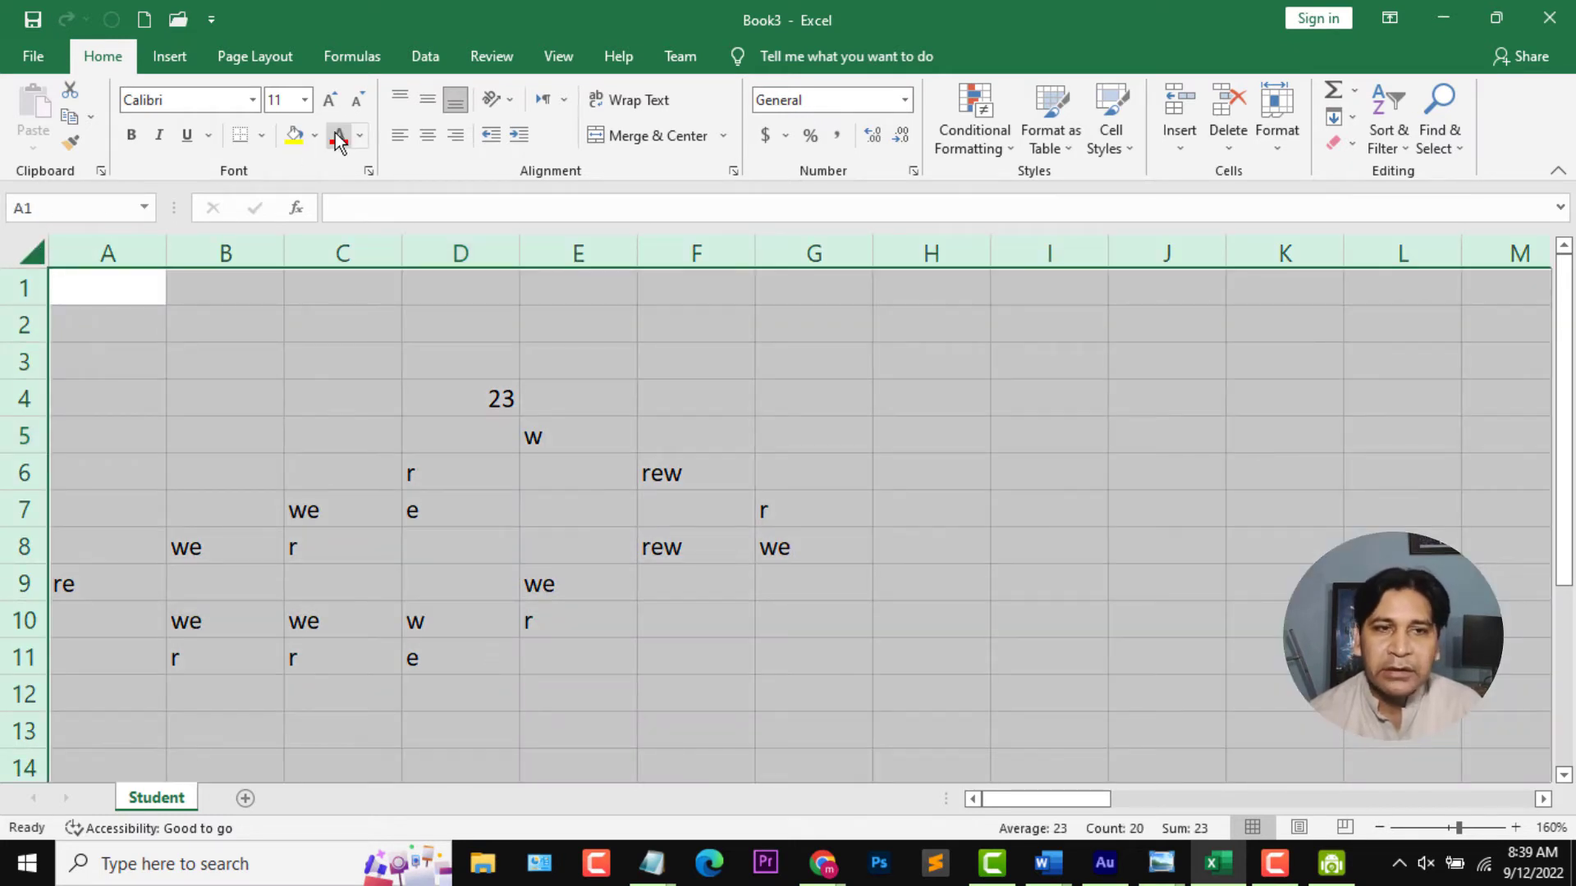
pyautogui.click(329, 142)
pyautogui.click(387, 393)
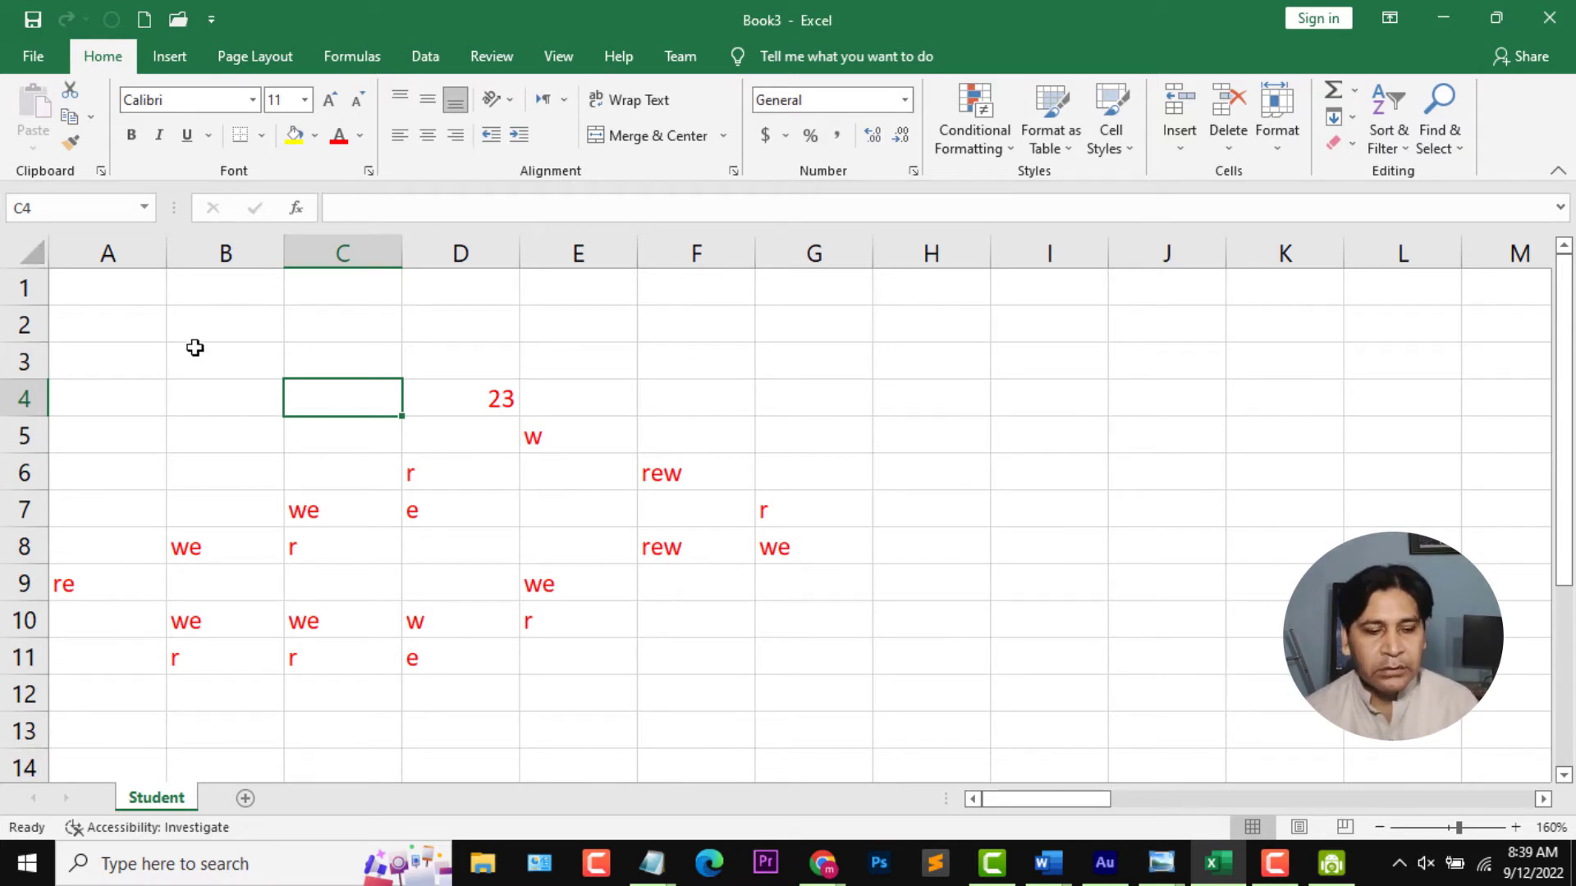
# Select the entire Student sheet and delete all the red entries.
pyautogui.scroll(4, 194, 348)
pyautogui.scroll(5, 195, 348)
pyautogui.scroll(3, 147, 338)
pyautogui.click(68, 273)
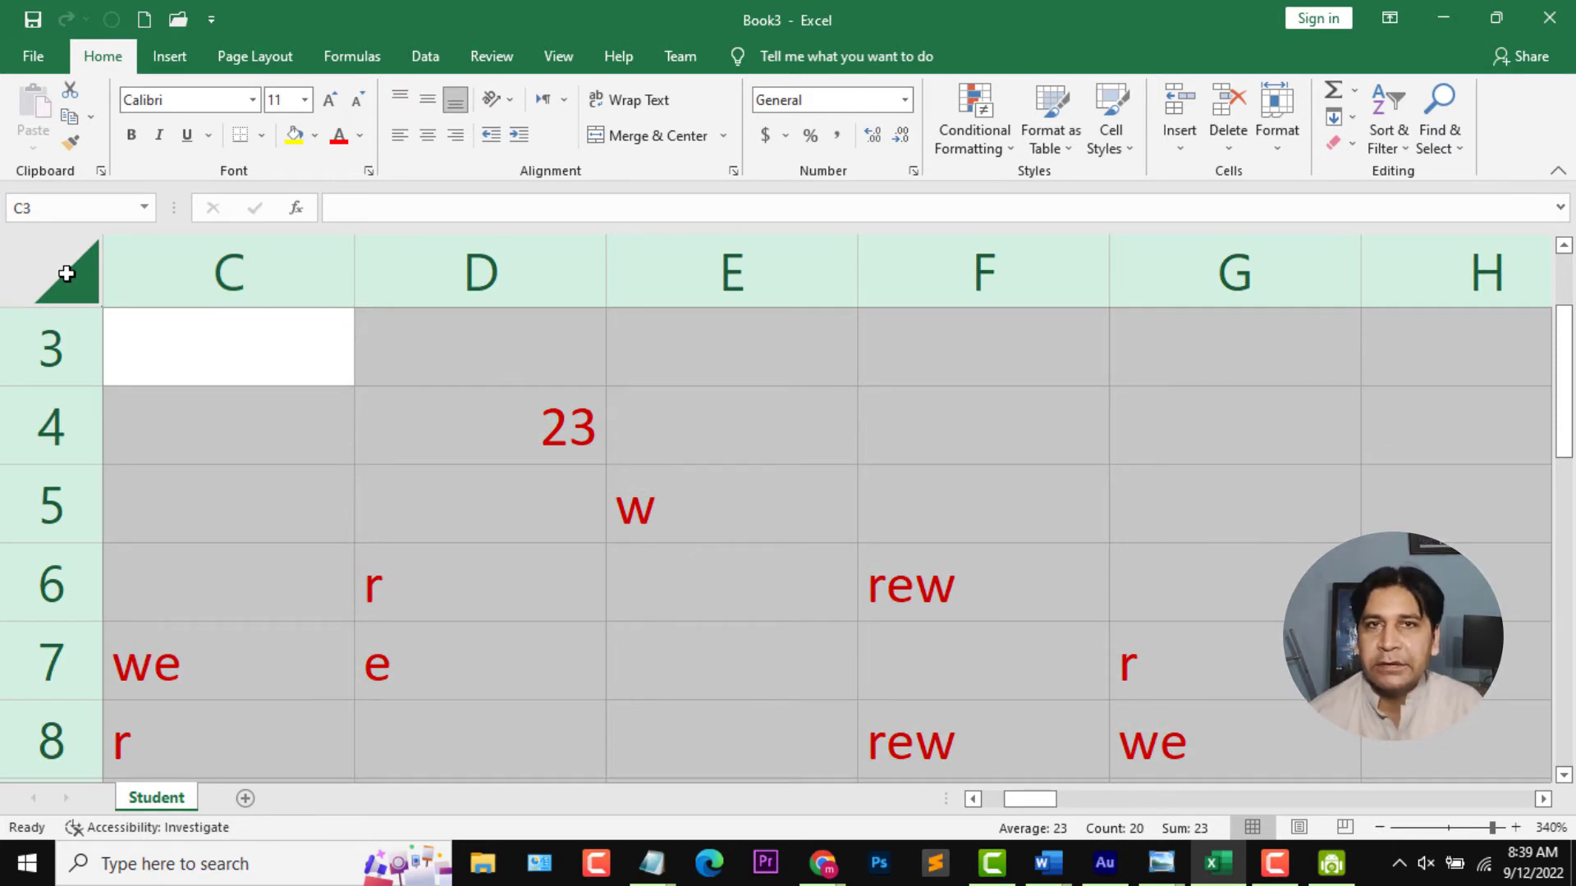
pyautogui.press('Delete')
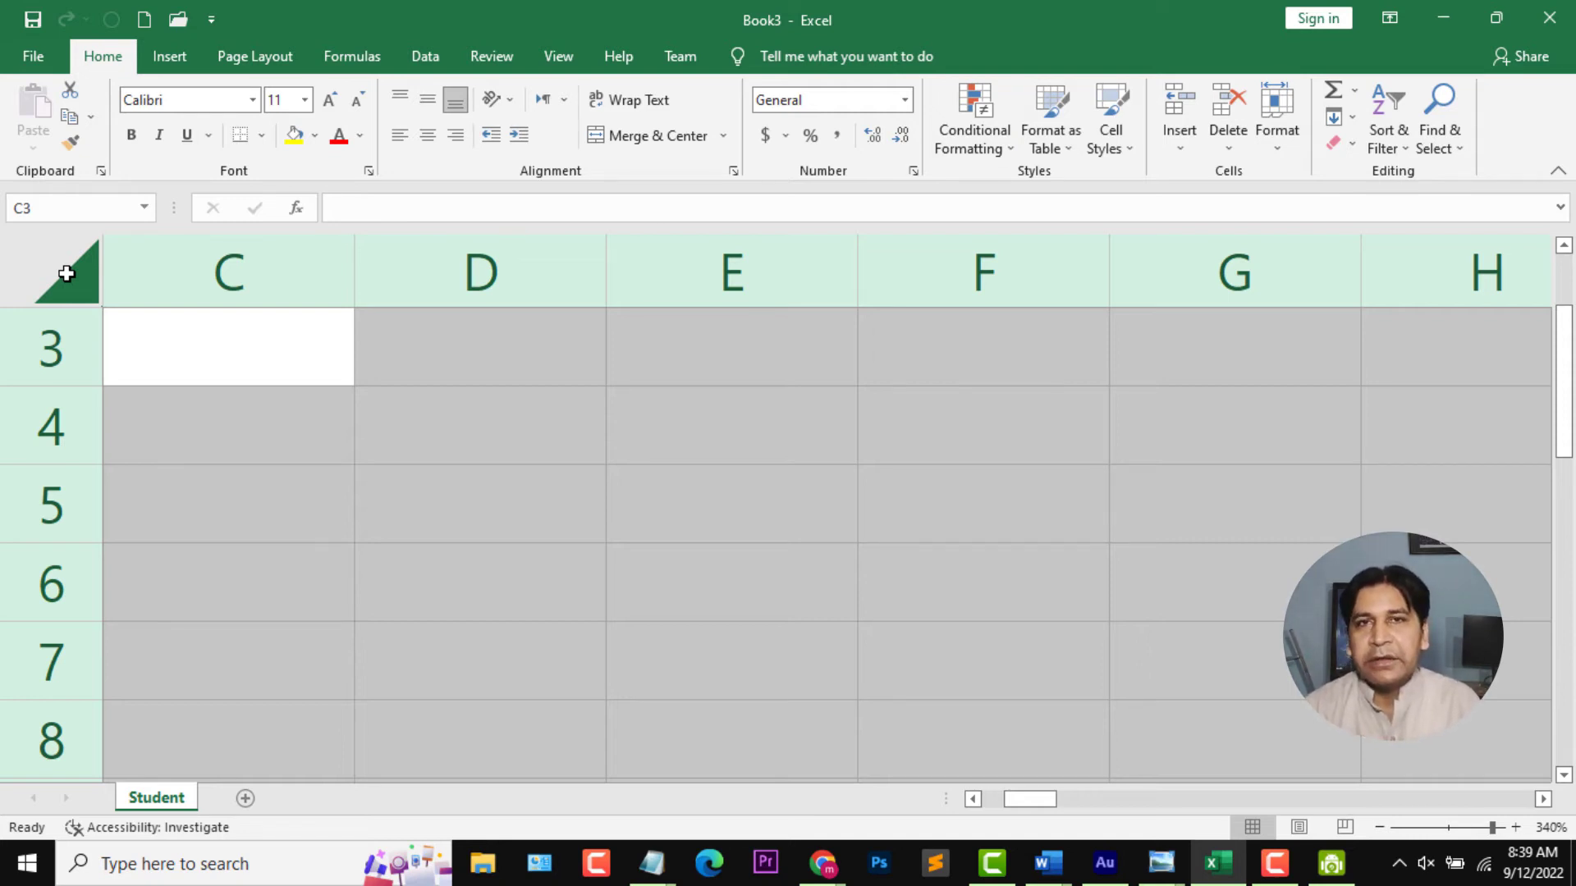
pyautogui.click(457, 405)
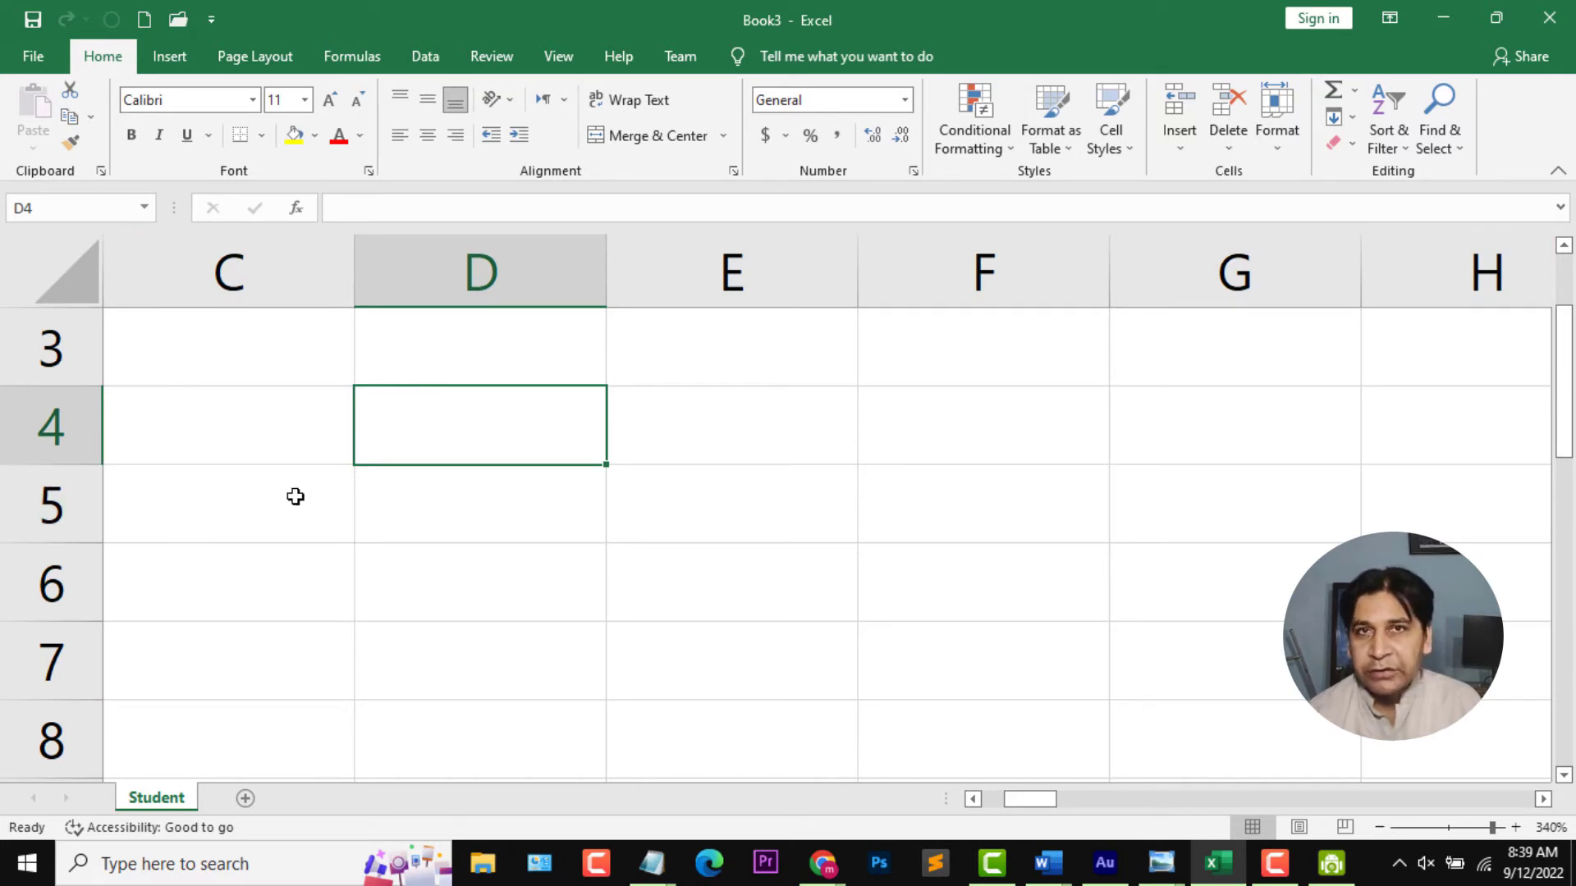
# Move among cells D5, E5 and E4, start editing E6, then select range C3:F6.
pyautogui.click(539, 496)
pyautogui.click(700, 509)
pyautogui.click(820, 426)
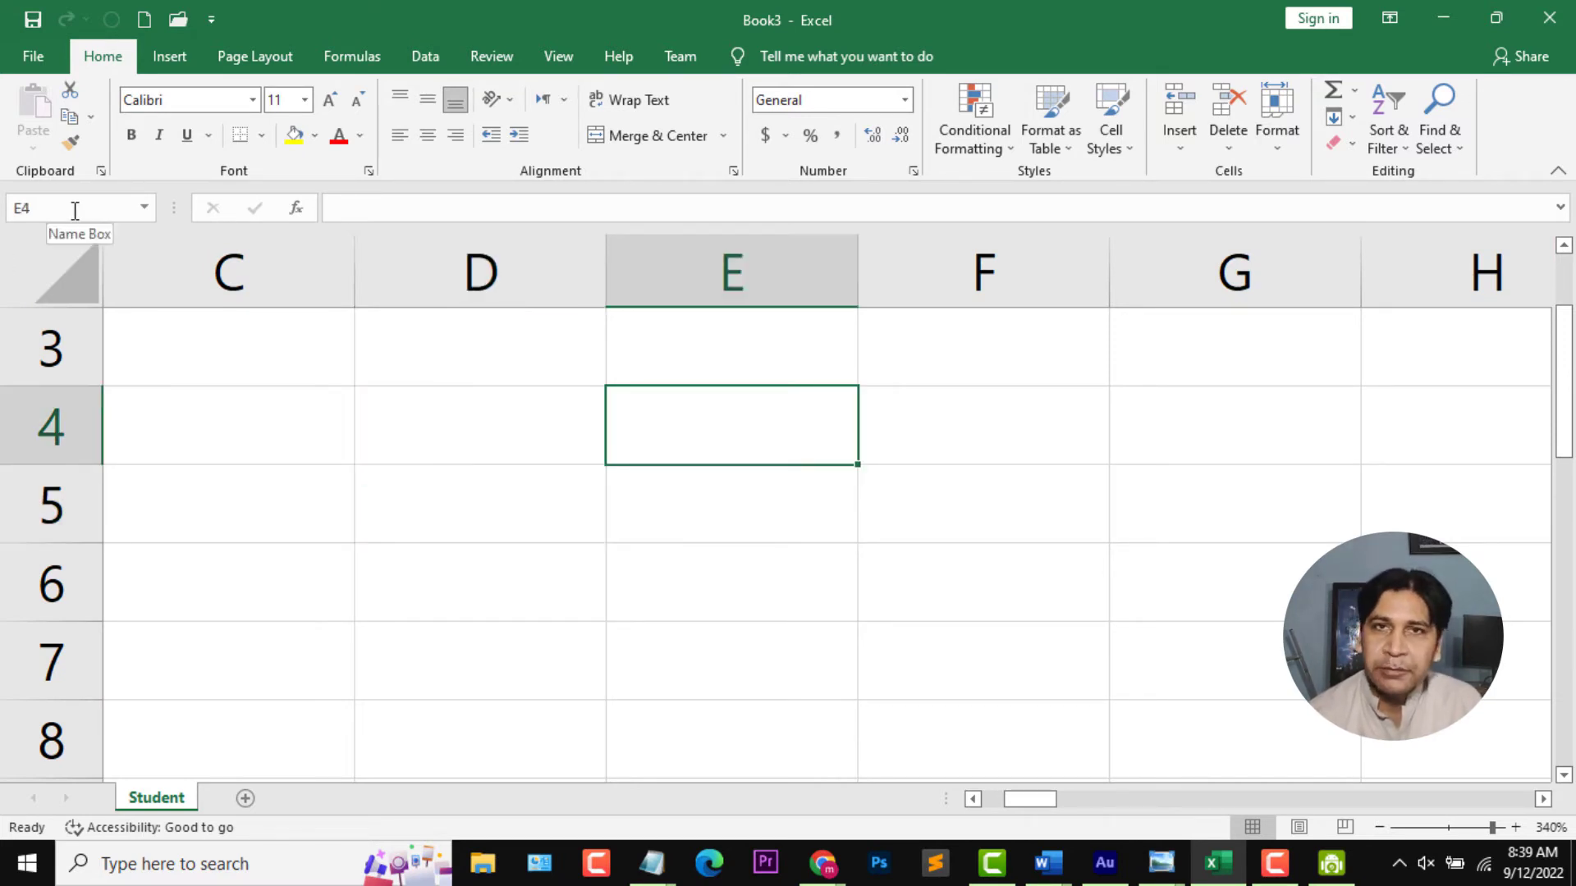
pyautogui.doubleClick(750, 556)
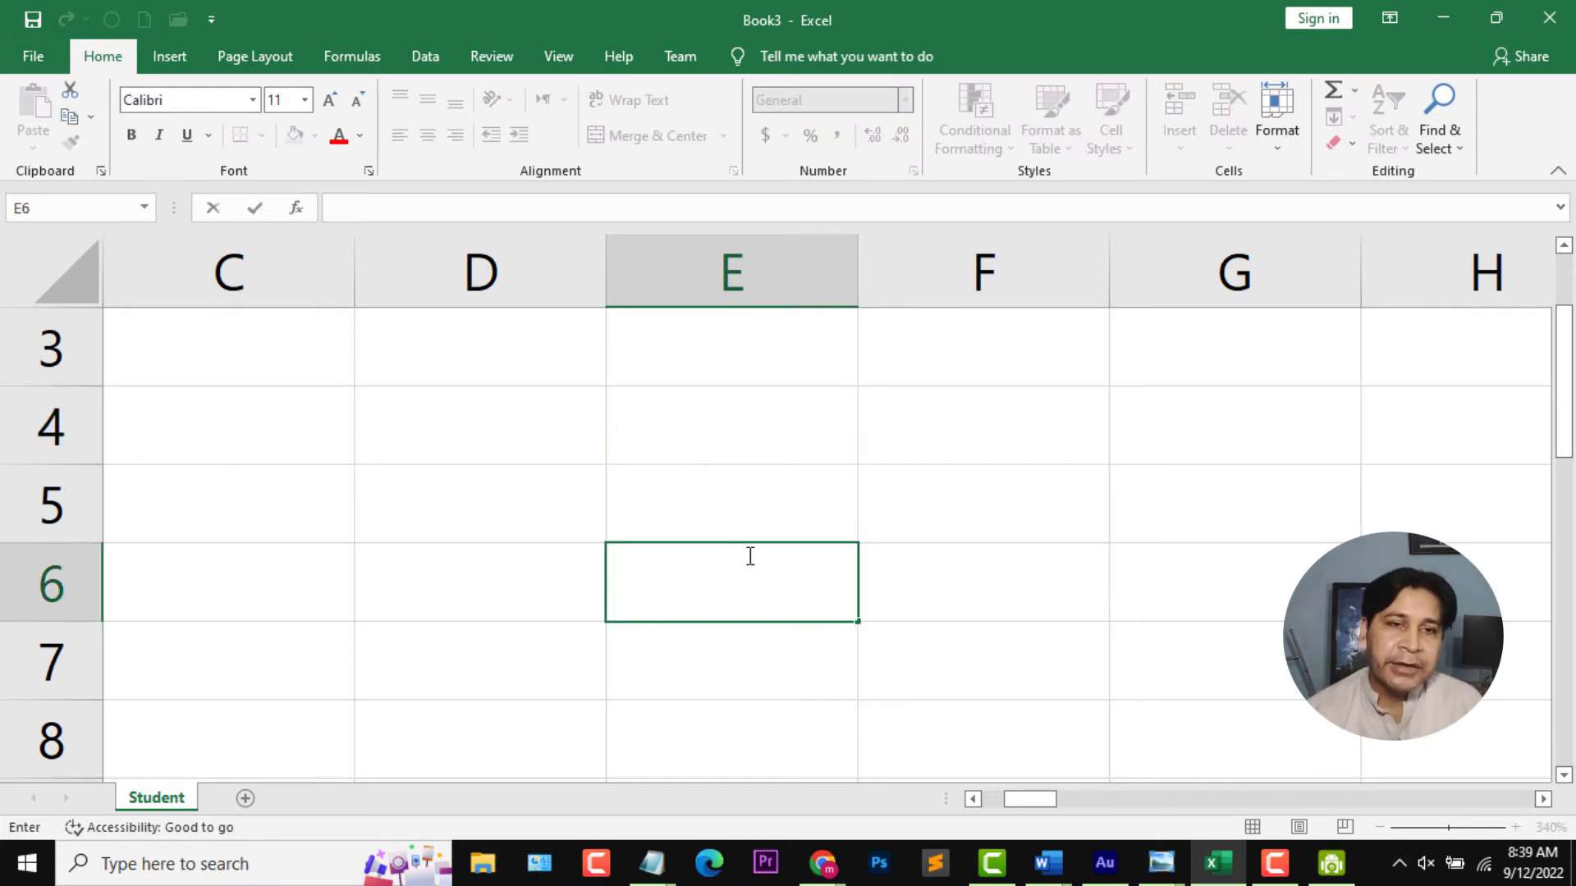
pyautogui.moveTo(232, 344); pyautogui.dragTo(948, 571)
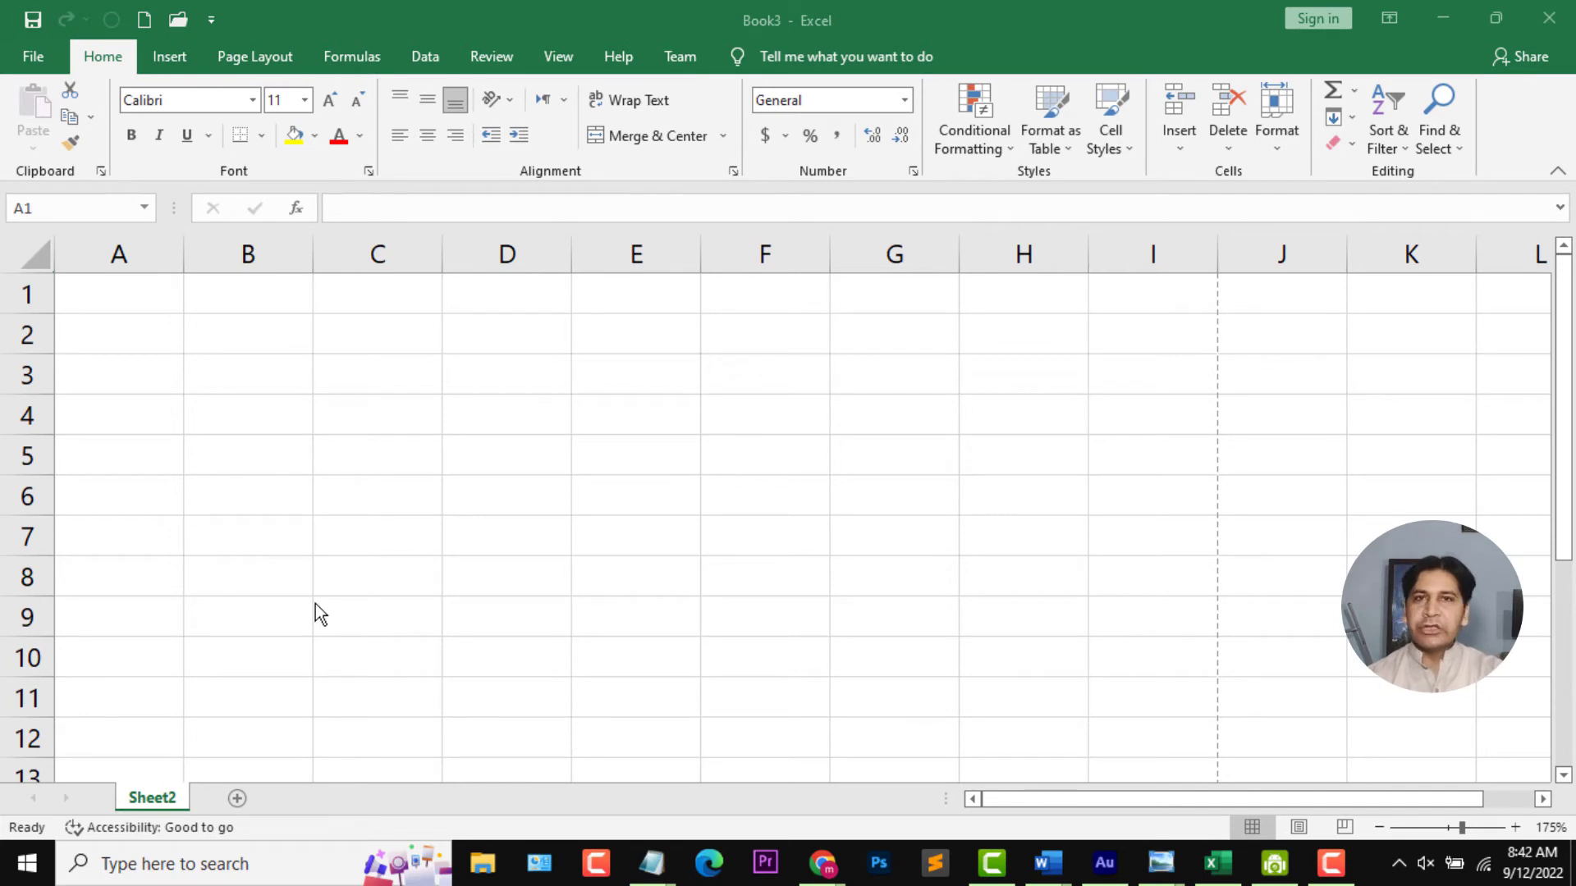
# Add new blank sheets Sheet3 through Sheet7, briefly checking Sheet2 along the way.
pyautogui.click(235, 798)
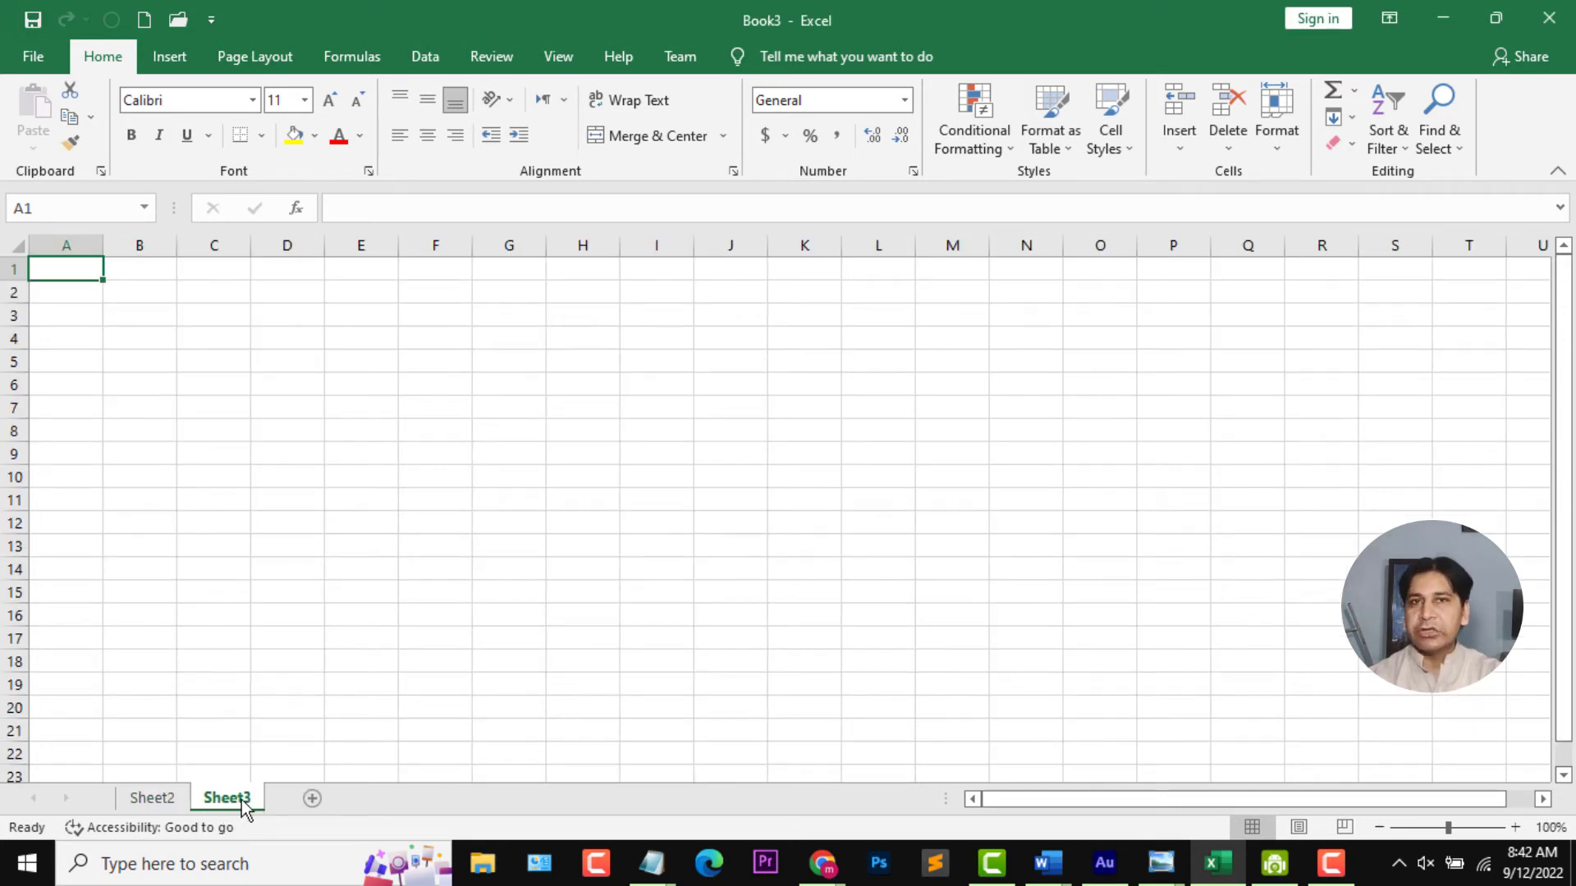
pyautogui.click(156, 799)
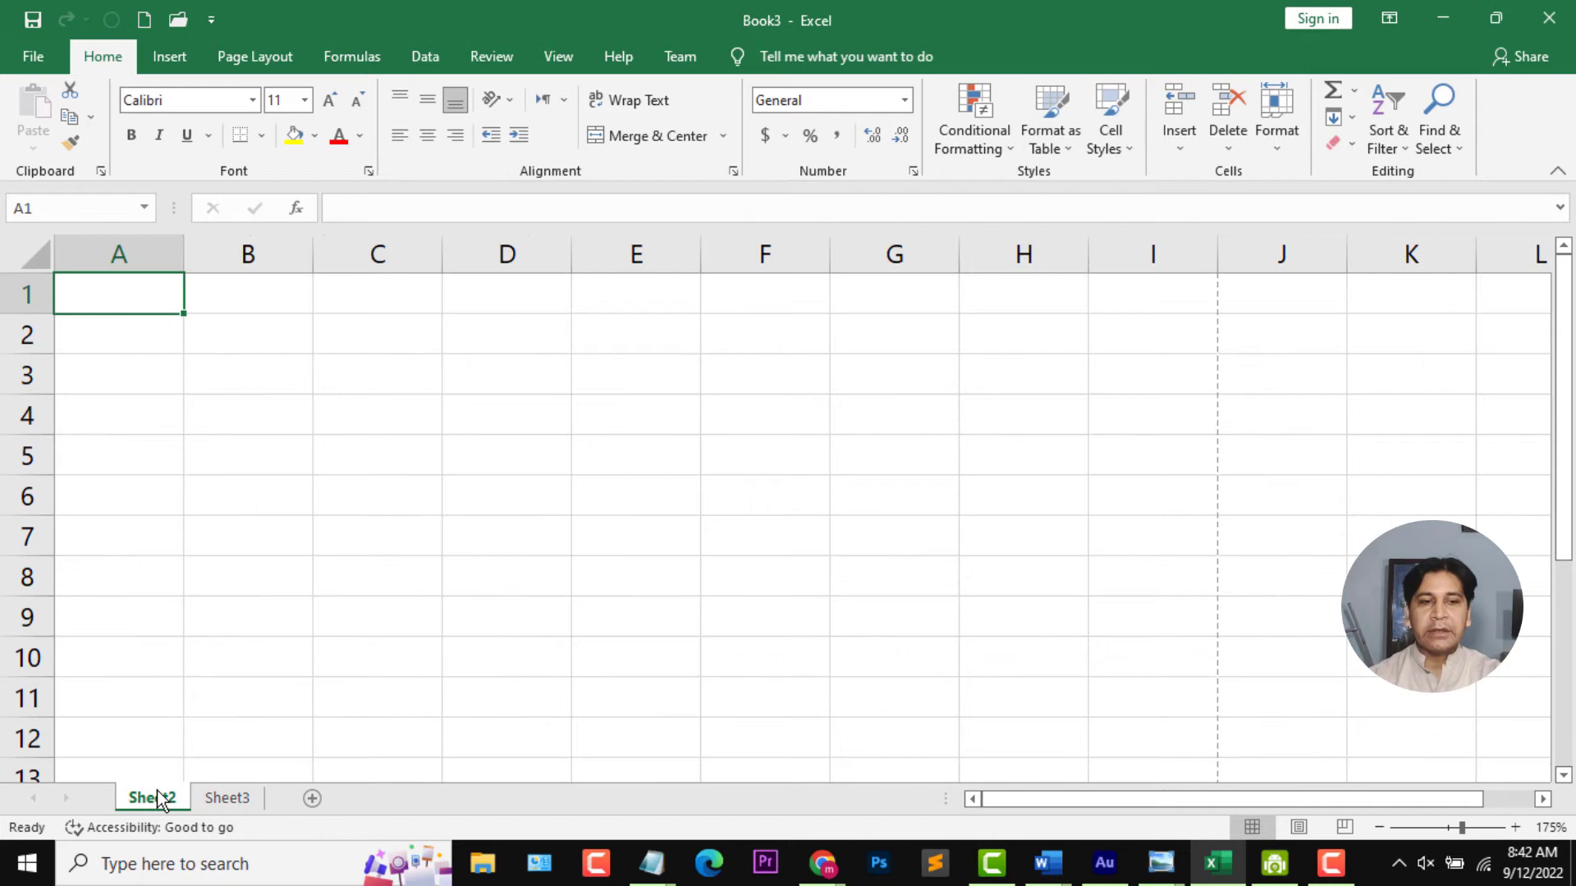
pyautogui.click(213, 800)
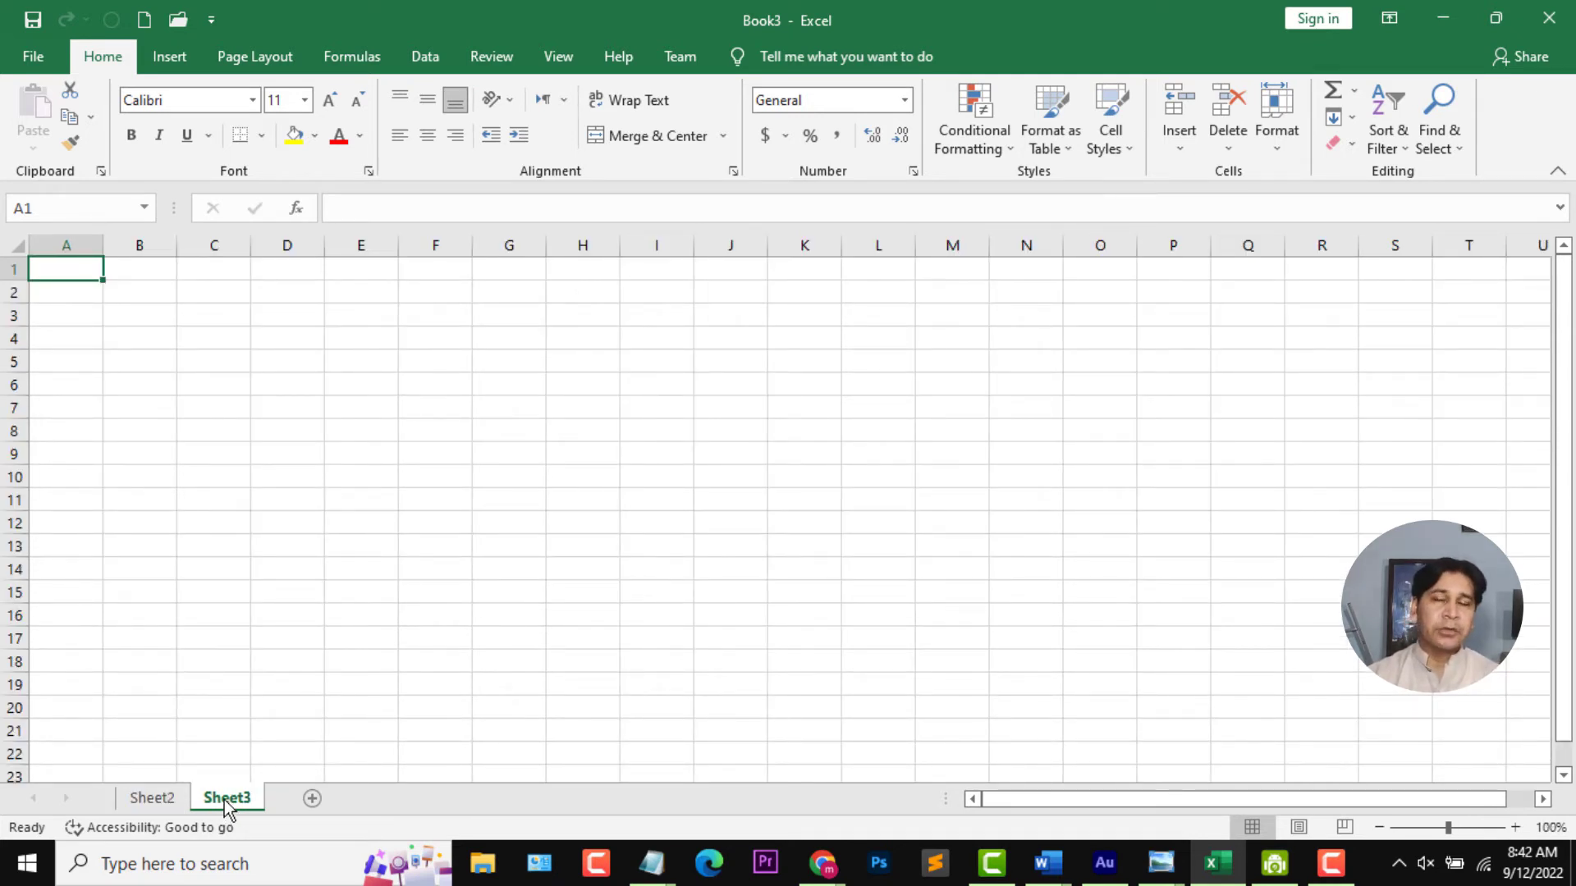
pyautogui.click(312, 798)
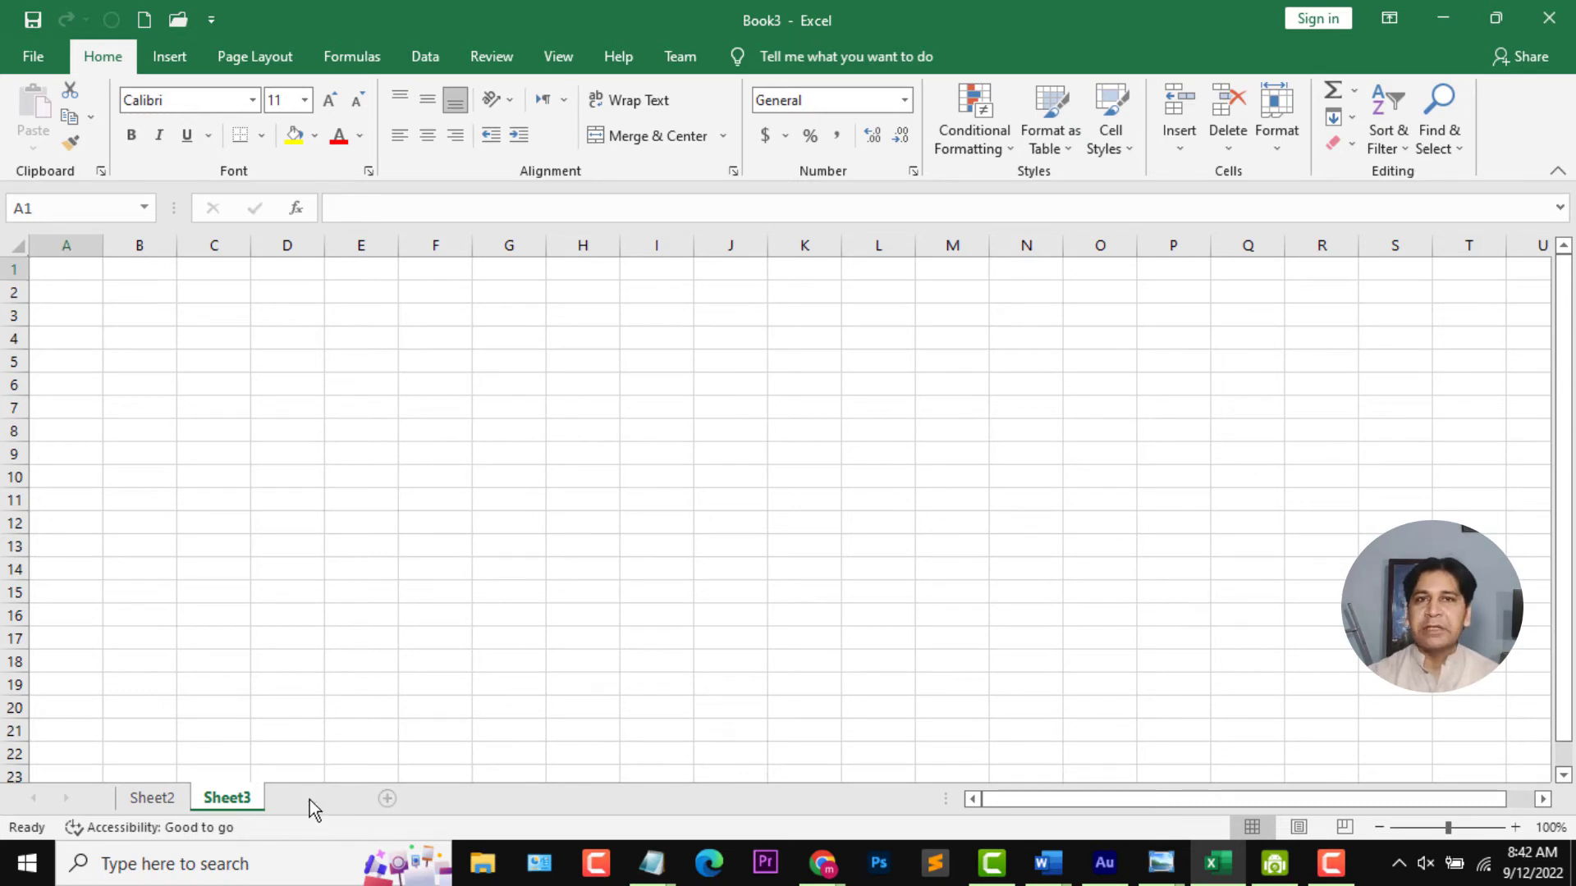
pyautogui.click(387, 798)
pyautogui.click(460, 800)
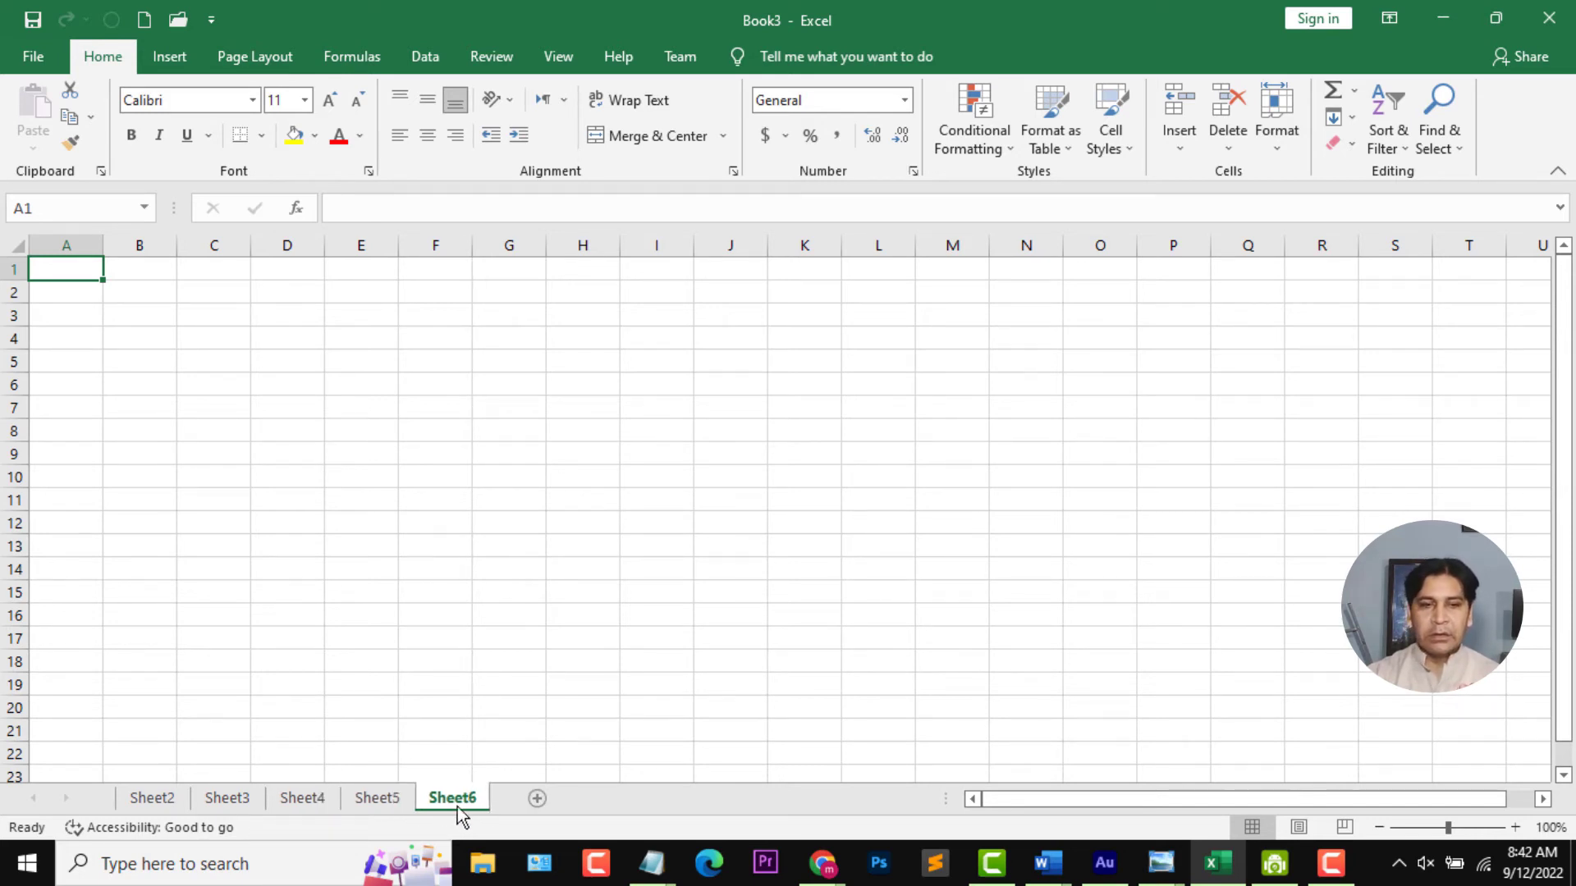
pyautogui.click(538, 798)
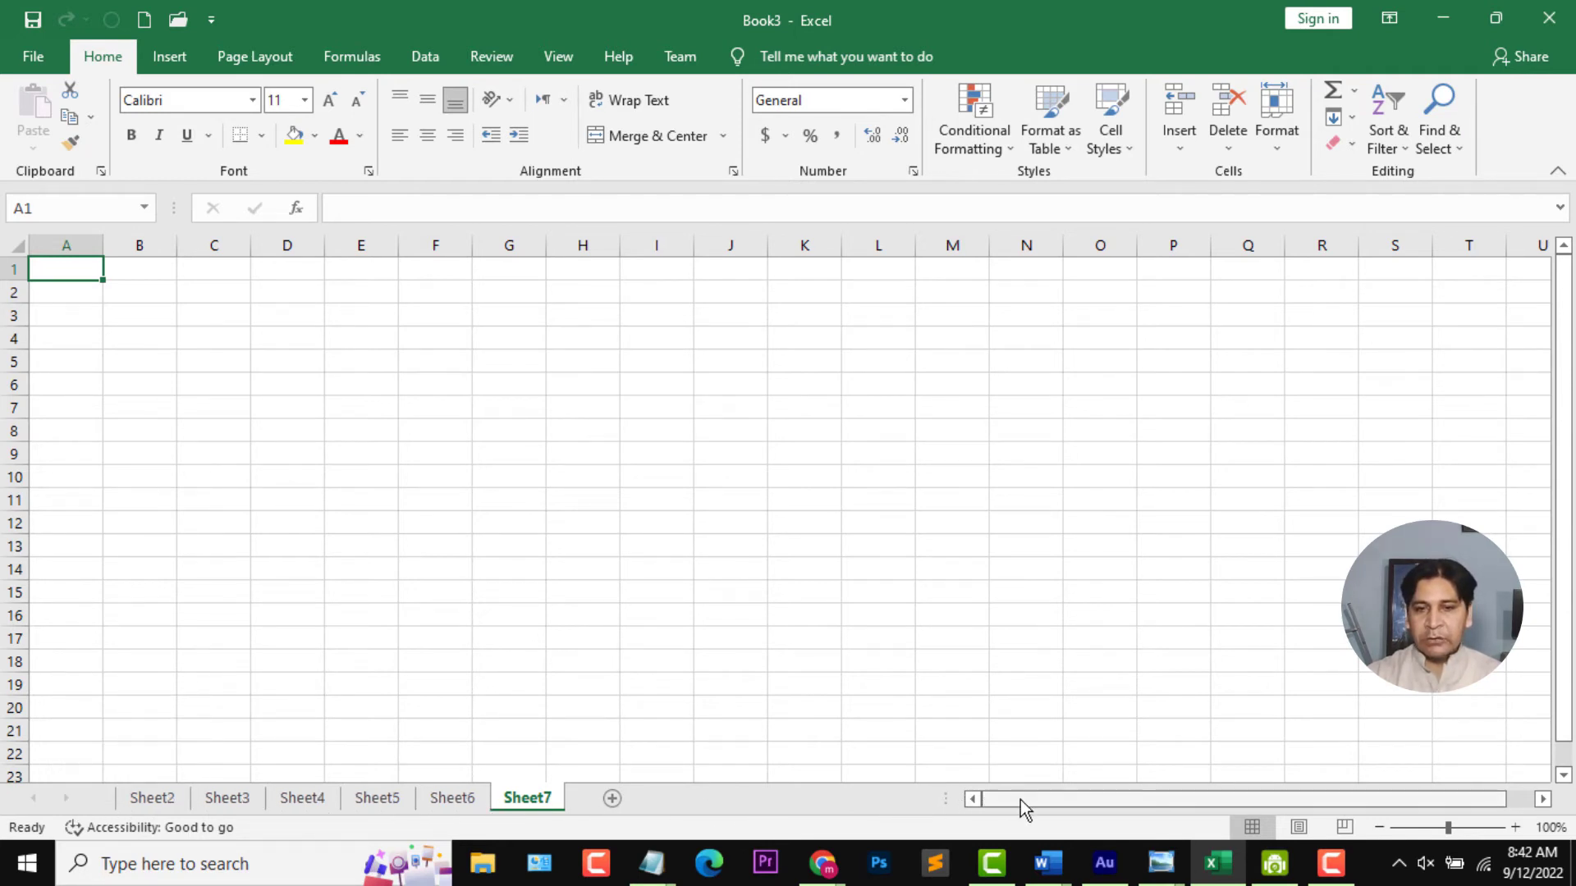
# Add five more blank sheets, Sheet8 through Sheet12.
pyautogui.click(612, 799)
pyautogui.click(687, 799)
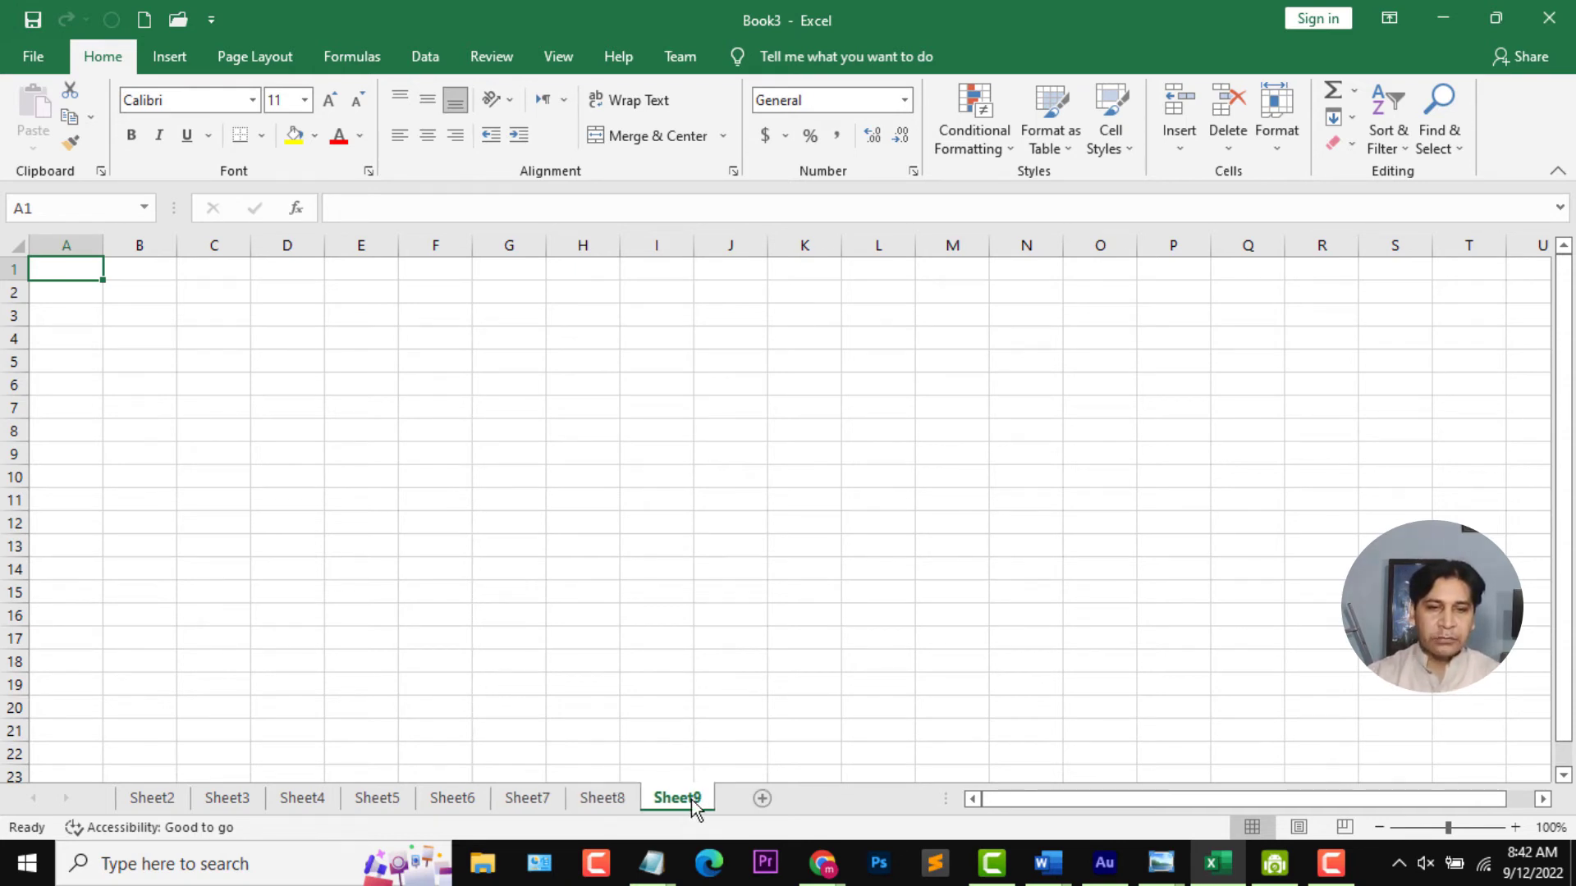
pyautogui.click(761, 799)
pyautogui.click(845, 798)
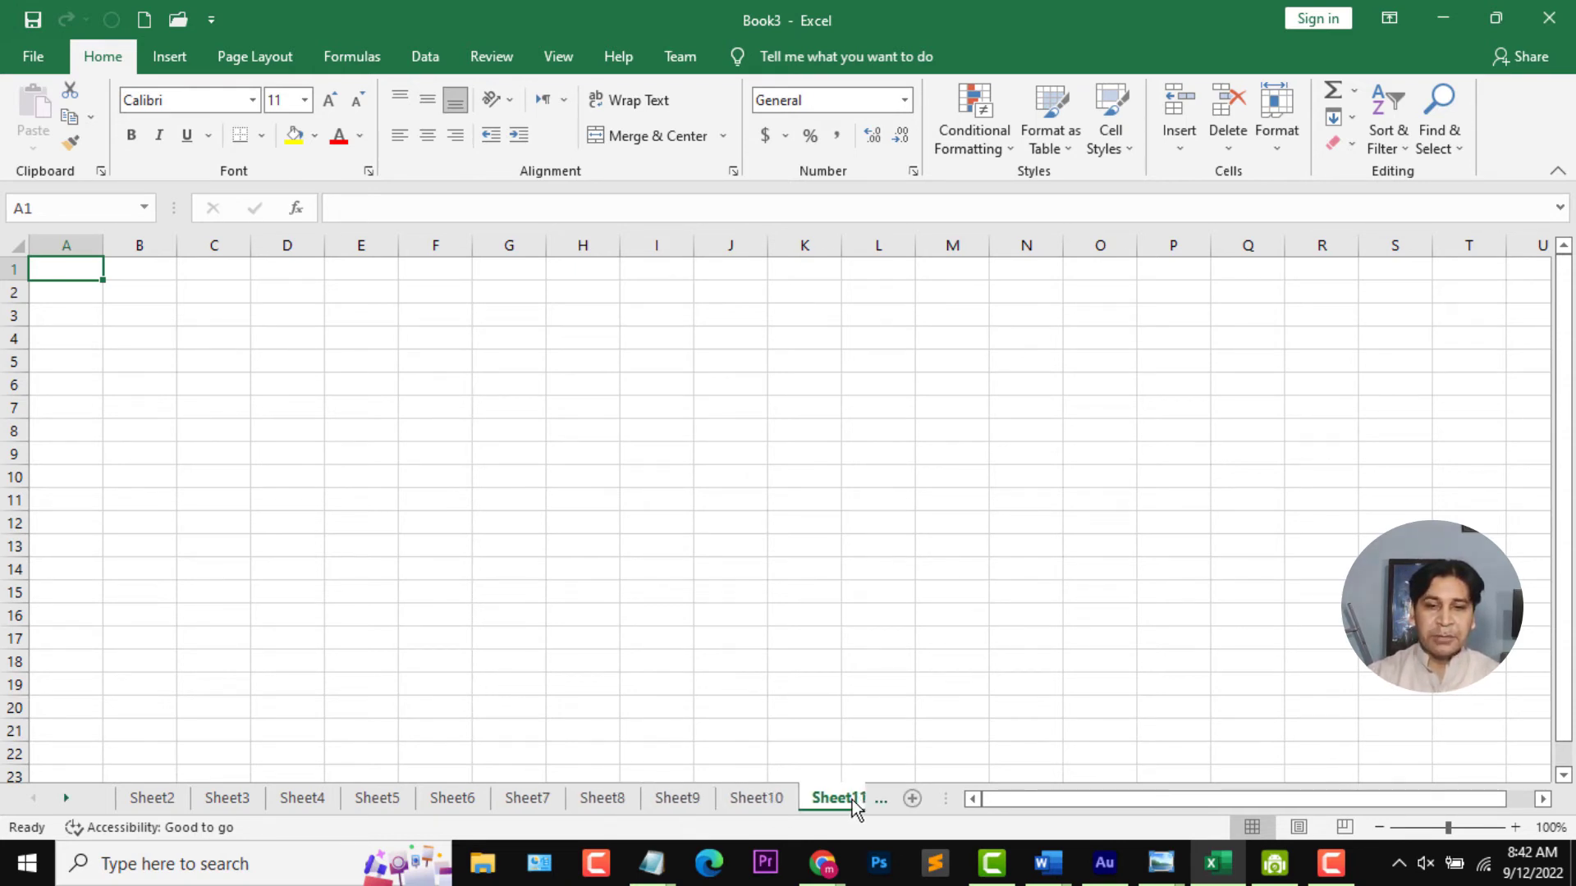
pyautogui.click(912, 799)
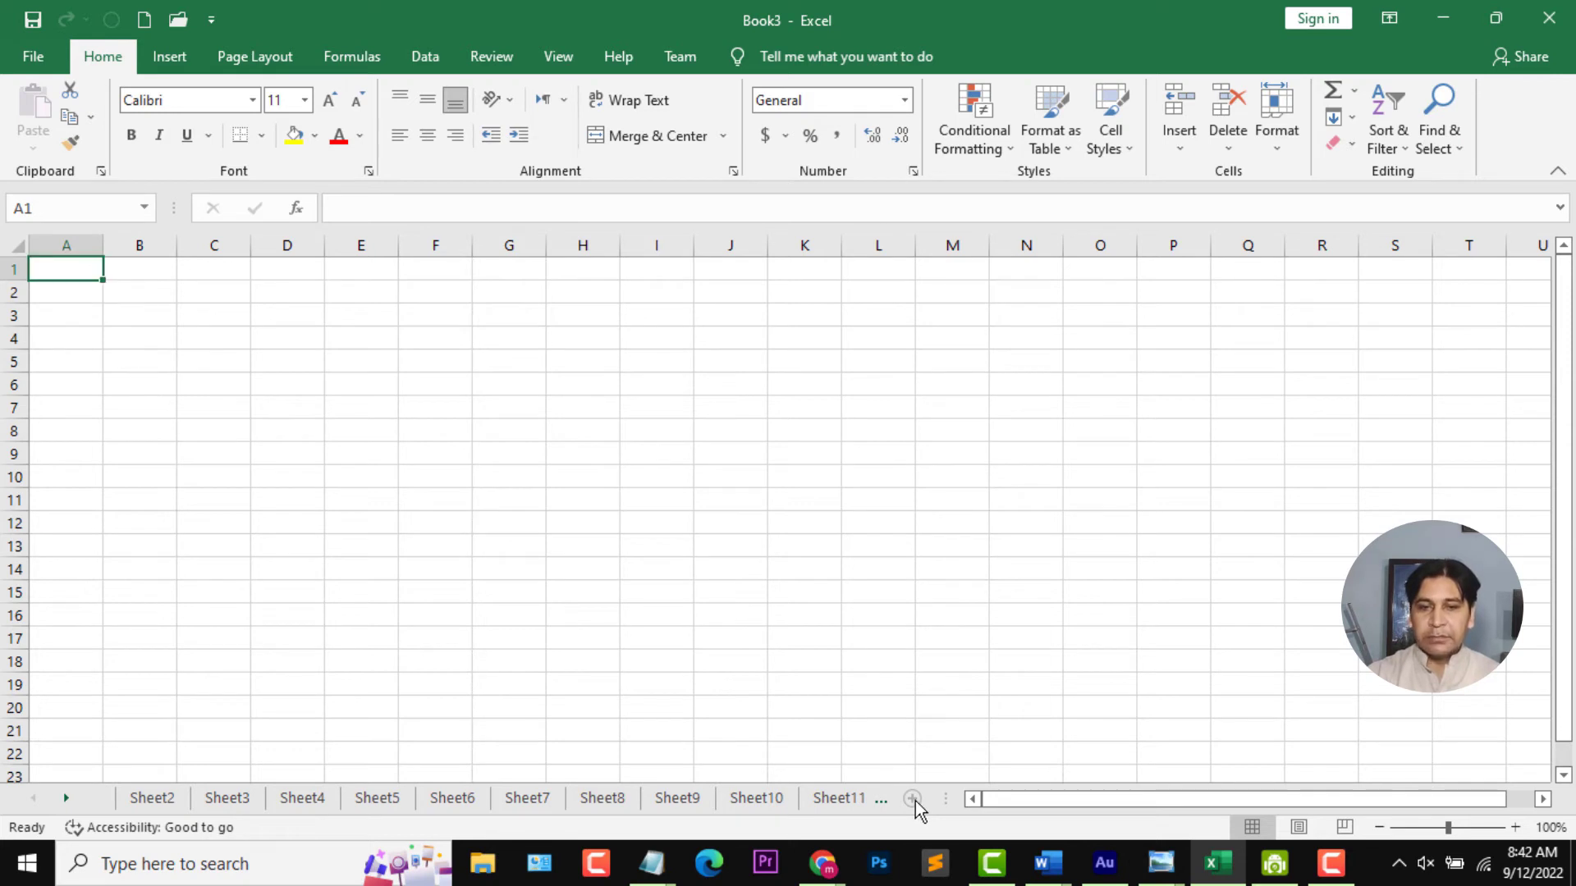
# Look at Sheet2 and Sheet10, then make Sheet11 the active sheet.
pyautogui.click(155, 802)
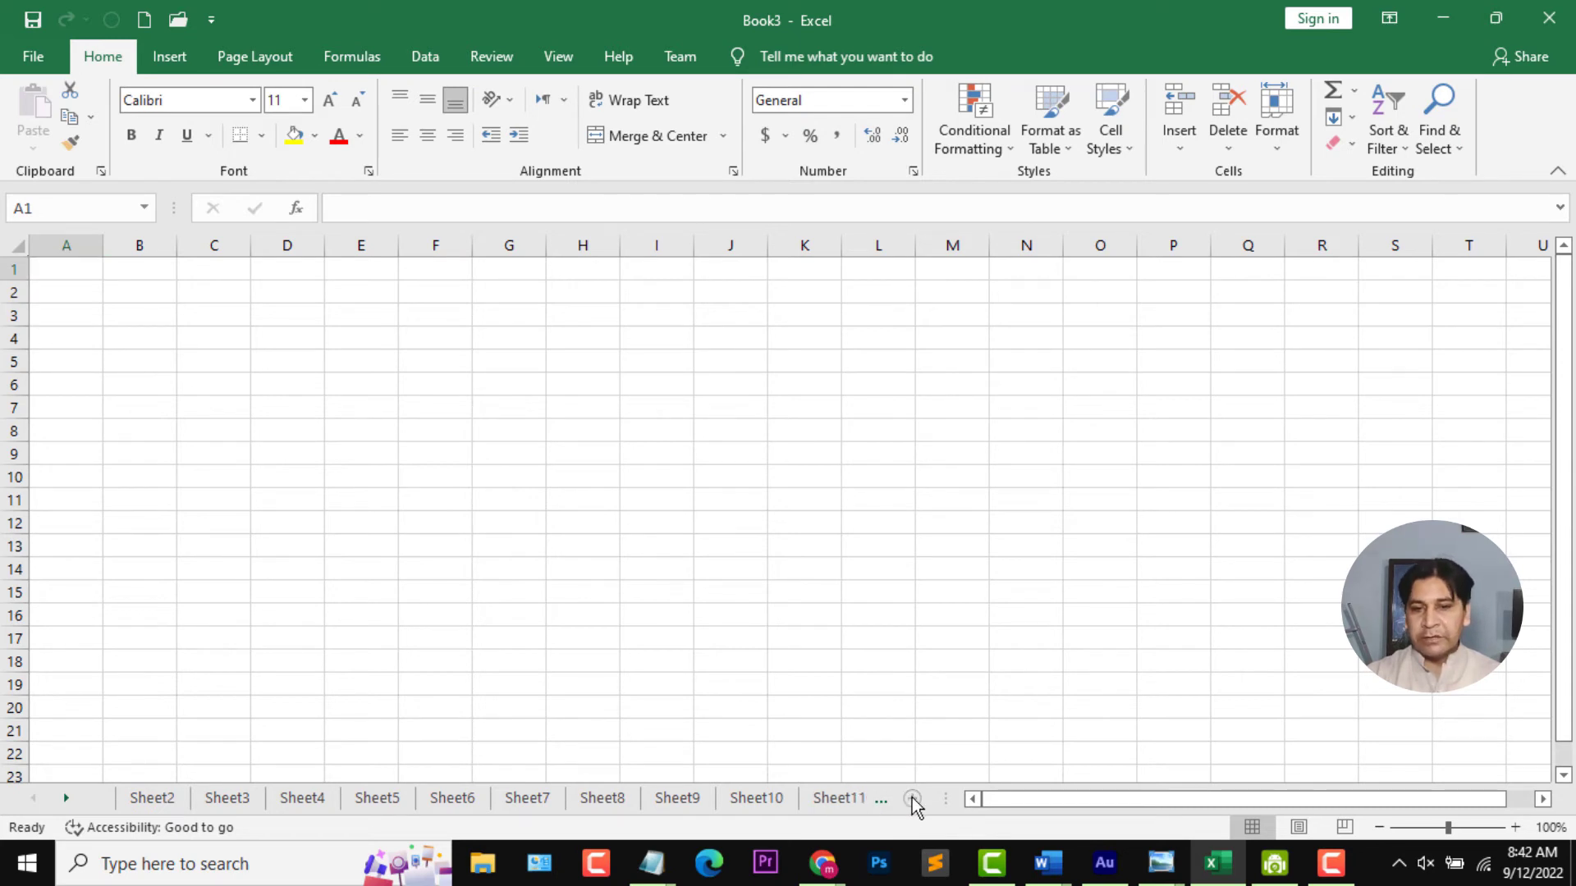
pyautogui.click(757, 801)
pyautogui.hotkey('ctrl', 'pagedown')
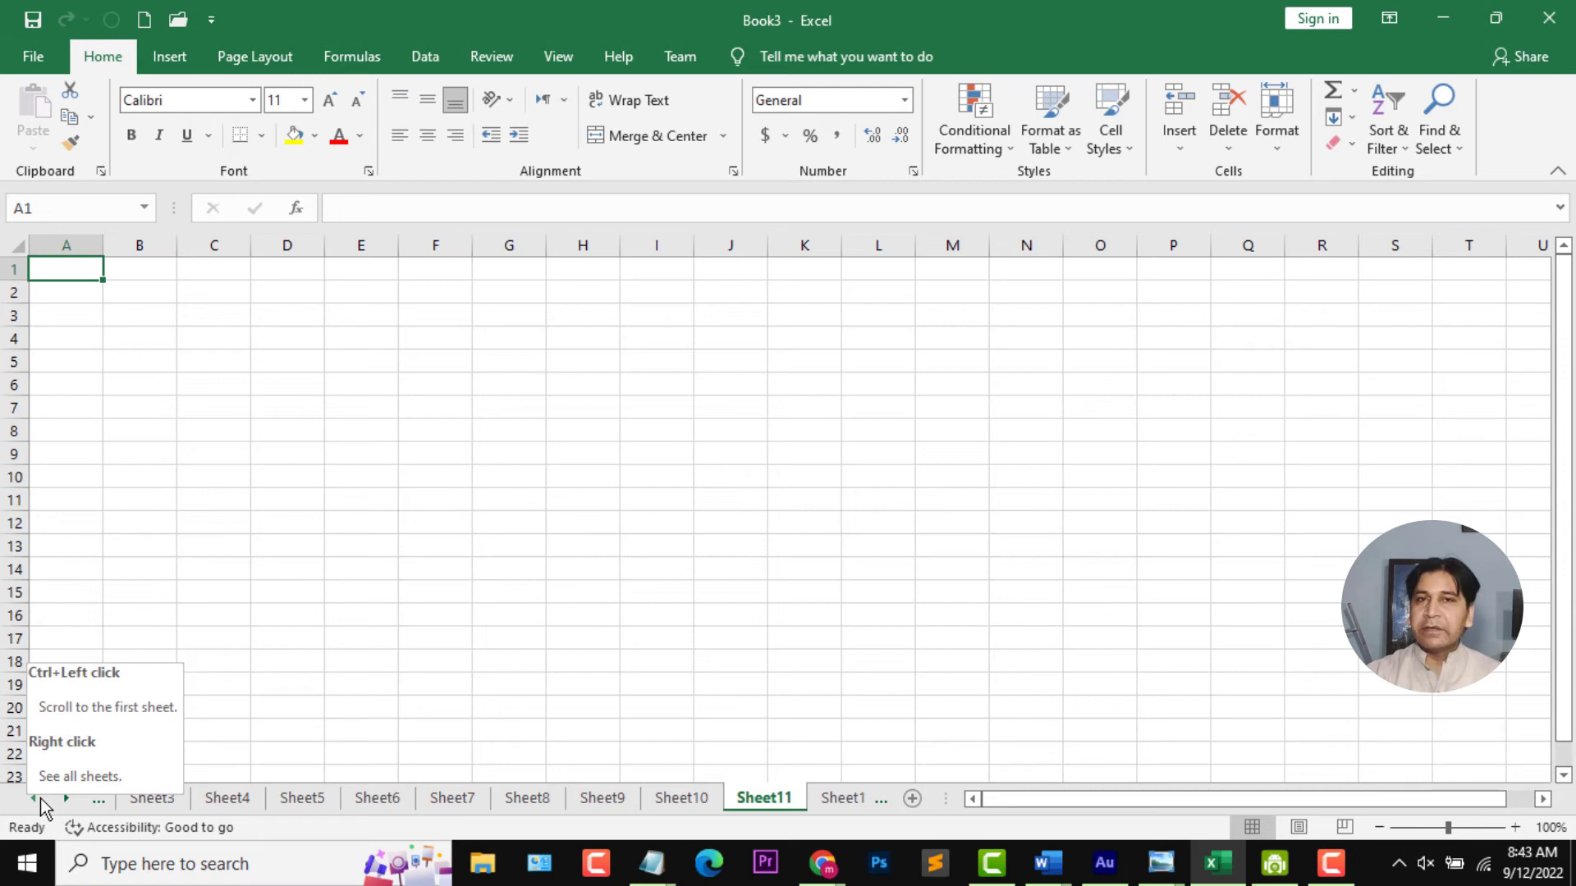
pyautogui.click(41, 799)
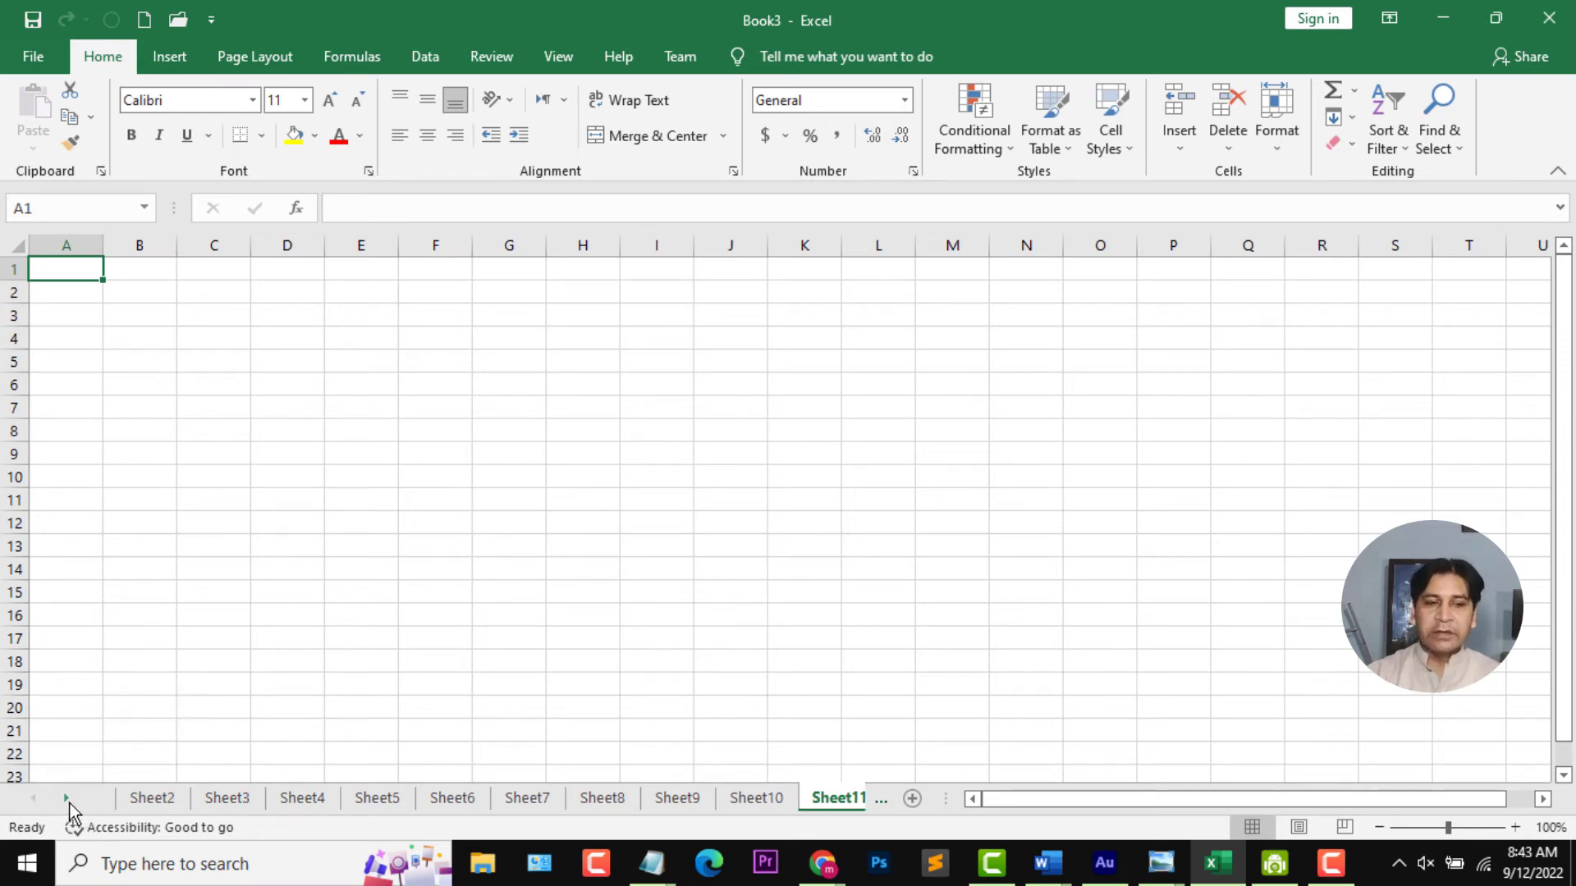
pyautogui.click(69, 803)
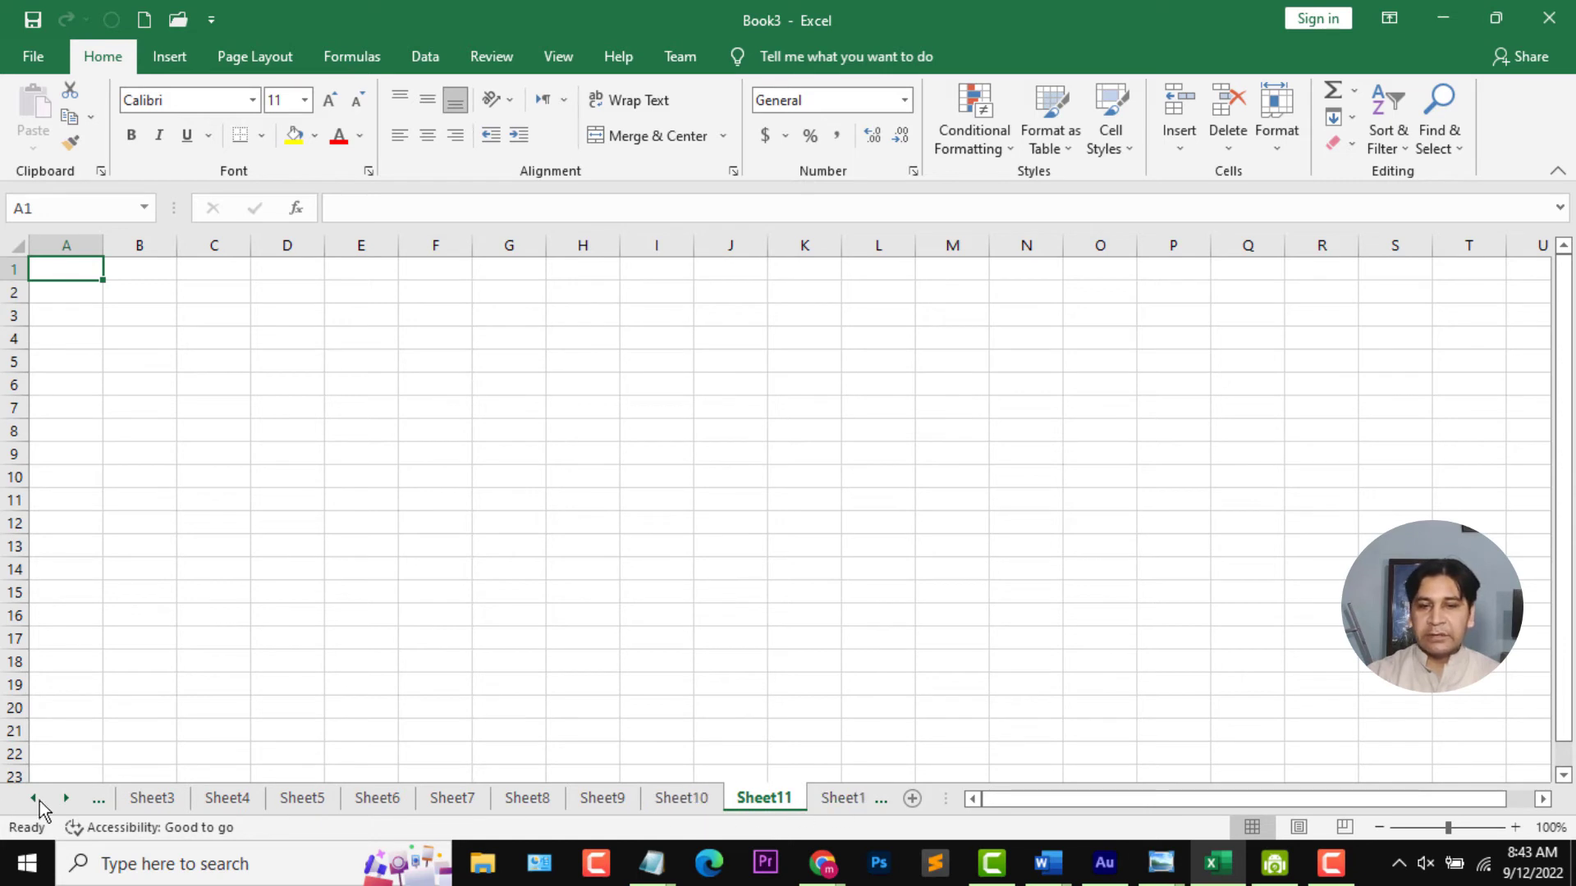
pyautogui.click(67, 800)
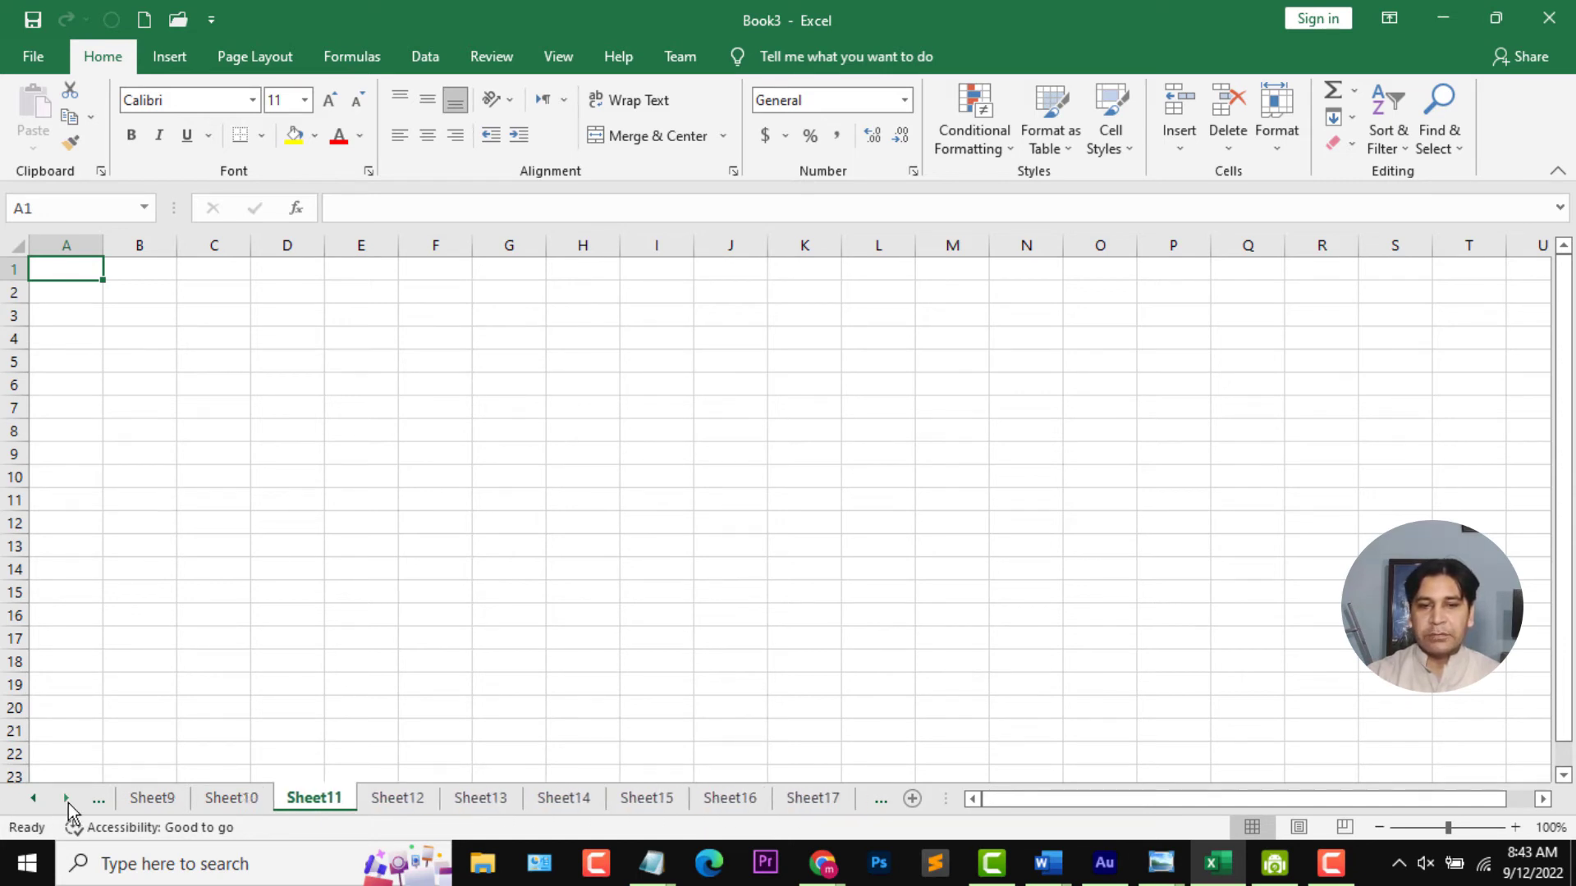
pyautogui.click(68, 801)
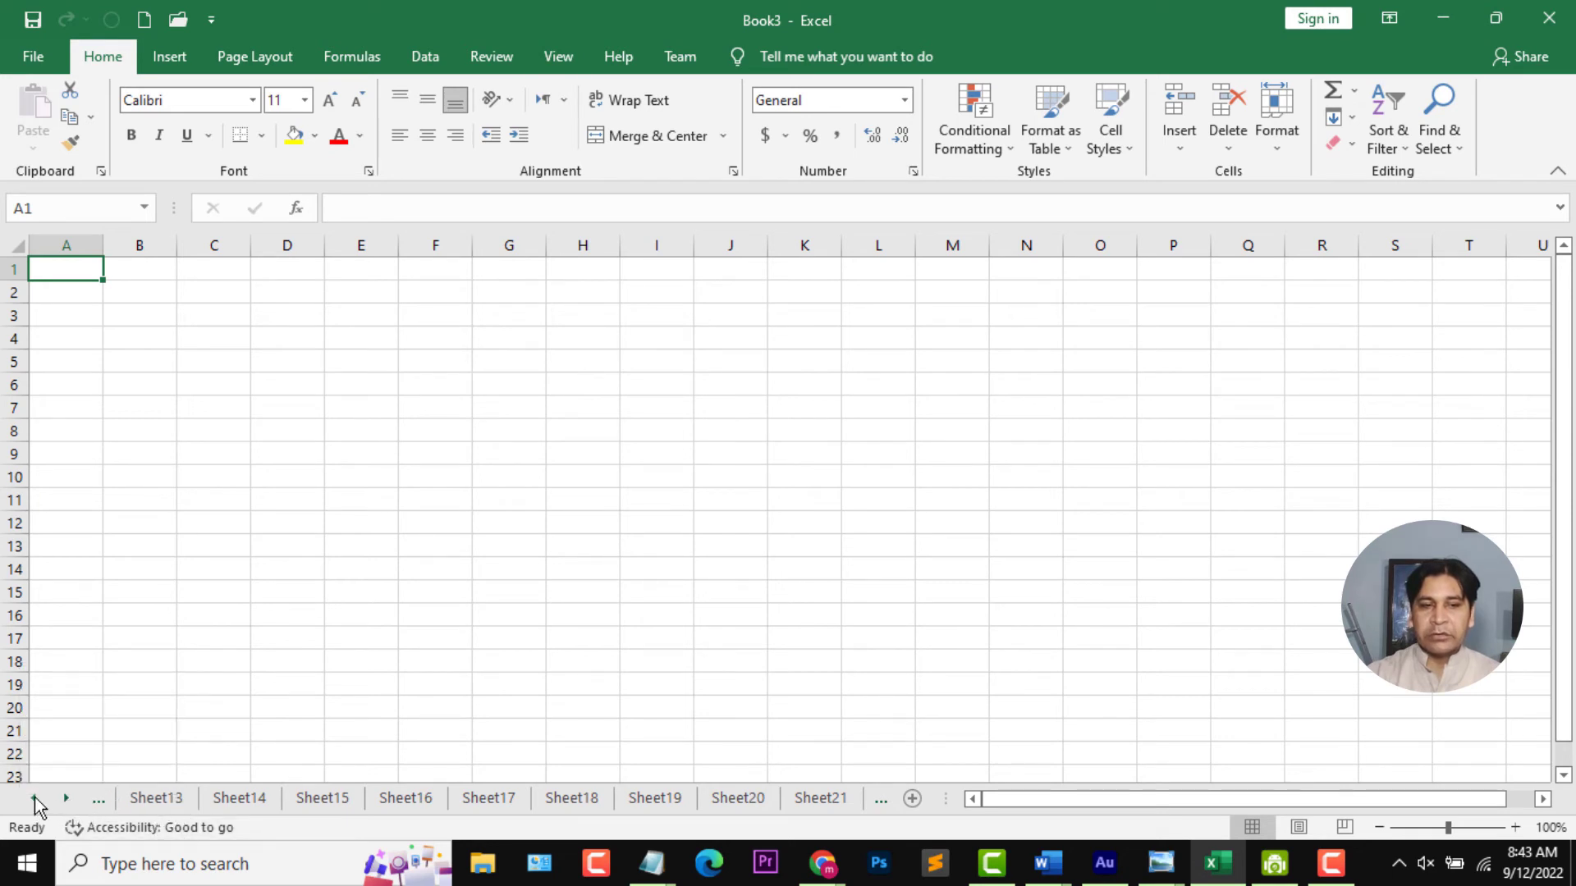
pyautogui.click(34, 801)
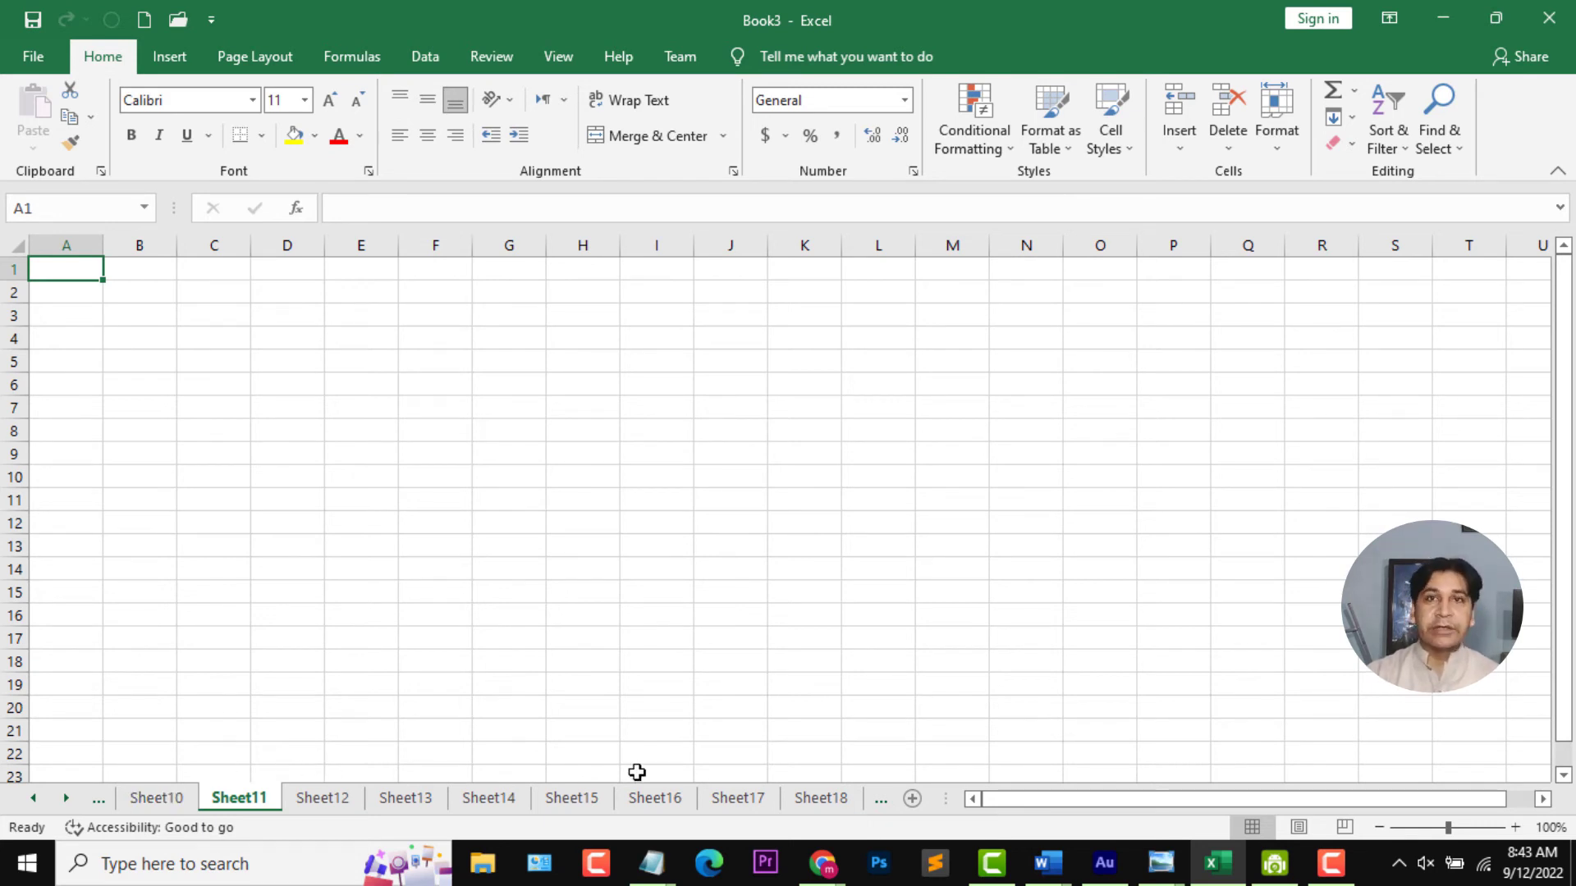
# Select the range A2:J13 and scroll right to reveal further columns.
pyautogui.moveTo(100, 298); pyautogui.dragTo(749, 553)
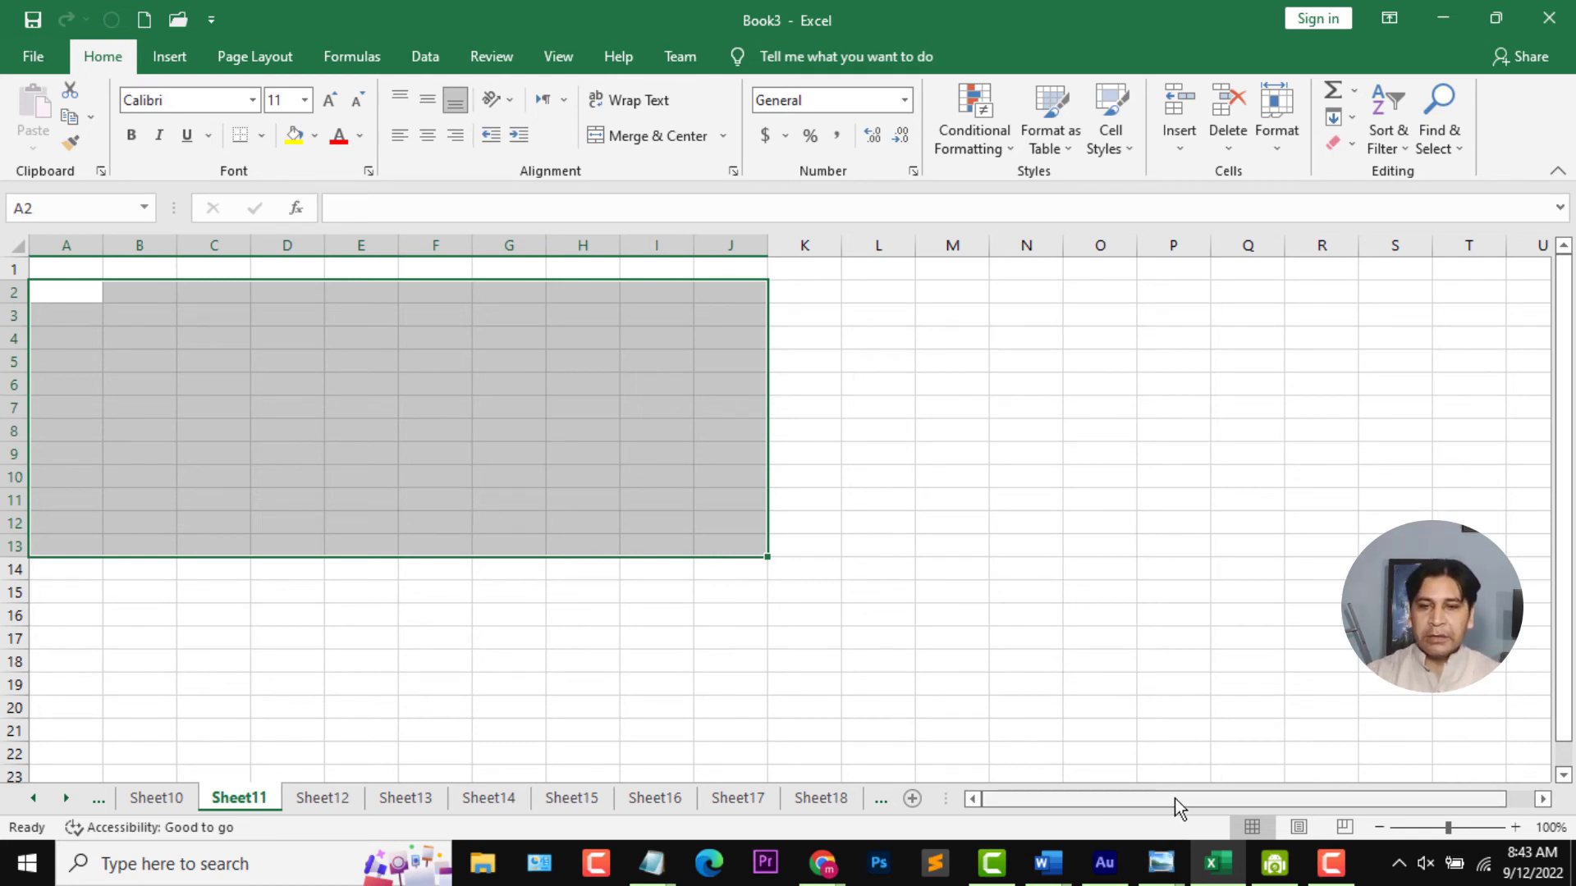
pyautogui.moveTo(1174, 800); pyautogui.dragTo(1258, 800)
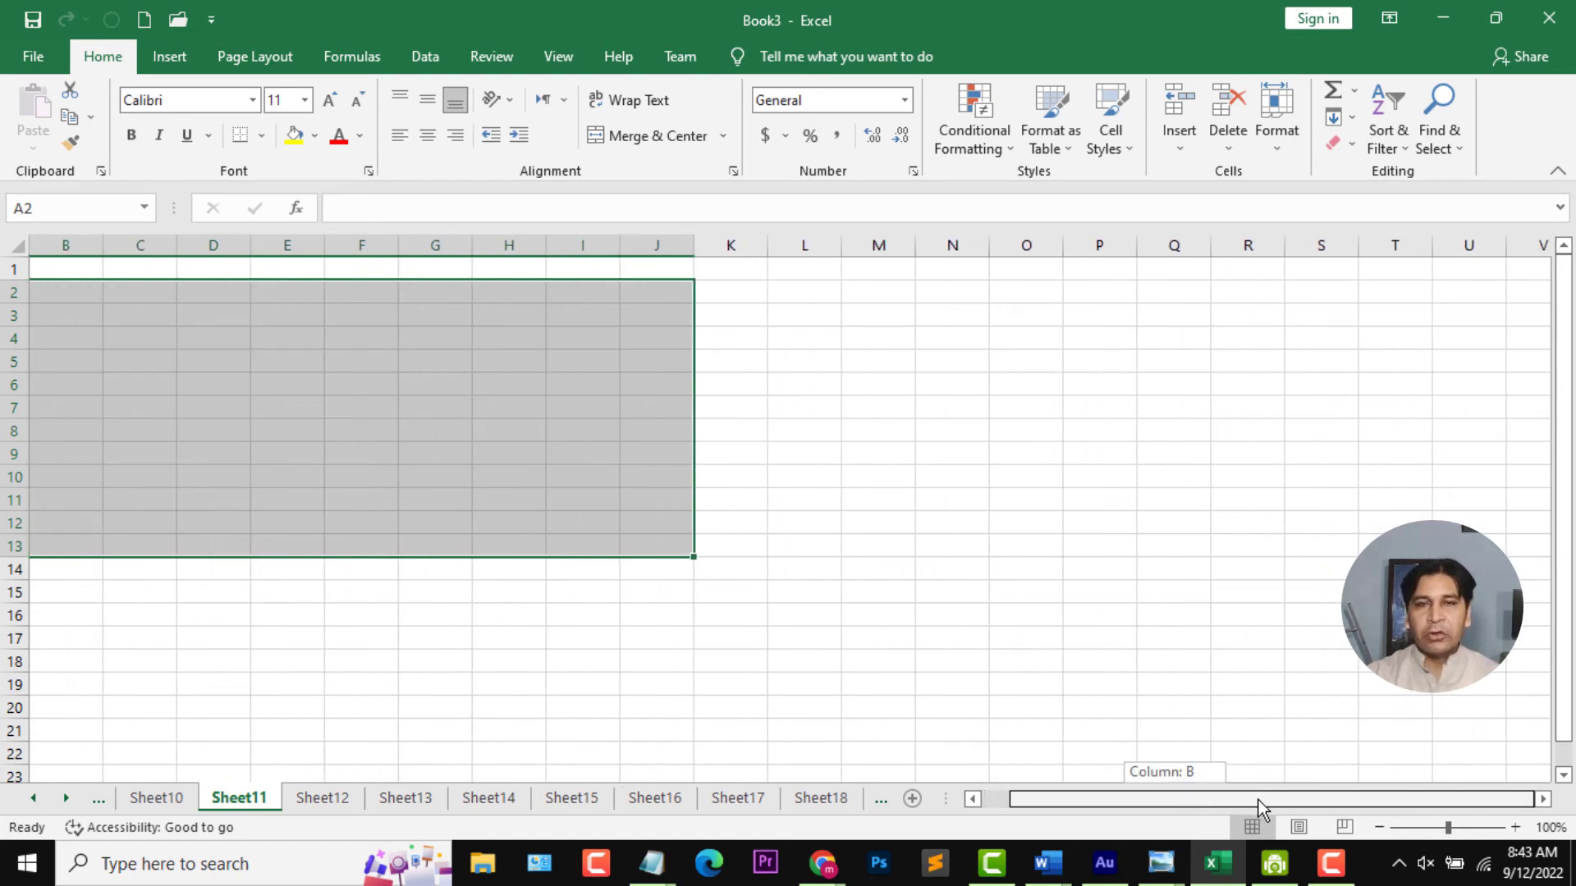
pyautogui.click(1542, 798)
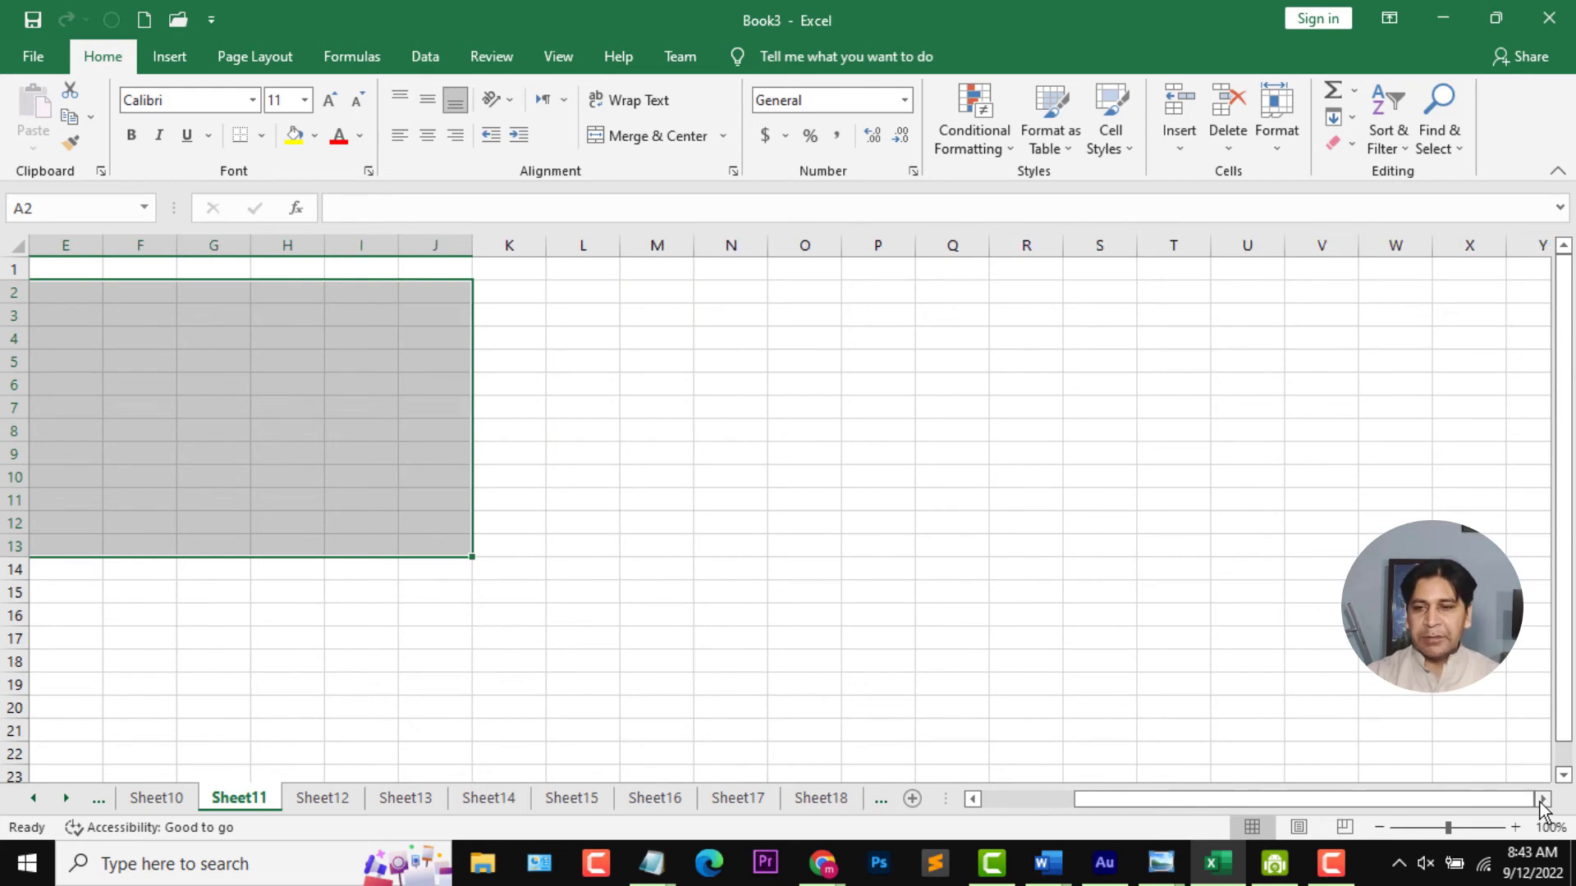
pyautogui.click(1542, 799)
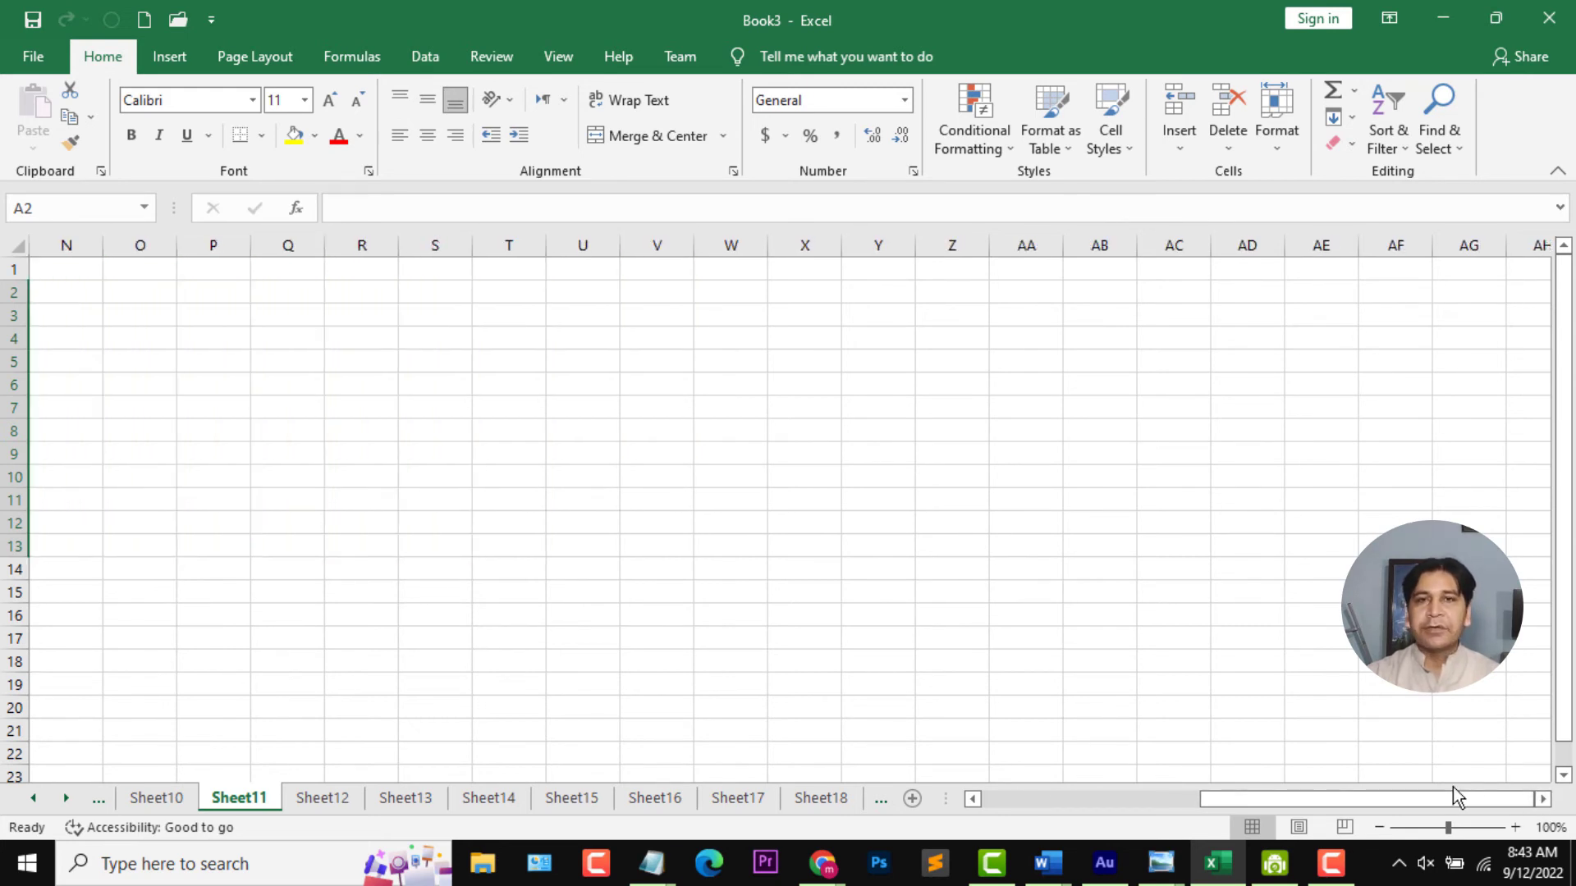
# Scroll around the blank sheet both ways, then select cell E8.
pyautogui.moveTo(1456, 796)
pyautogui.mouseDown()
pyautogui.moveTo(1472, 804)
pyautogui.moveTo(1179, 793)
pyautogui.mouseUp()
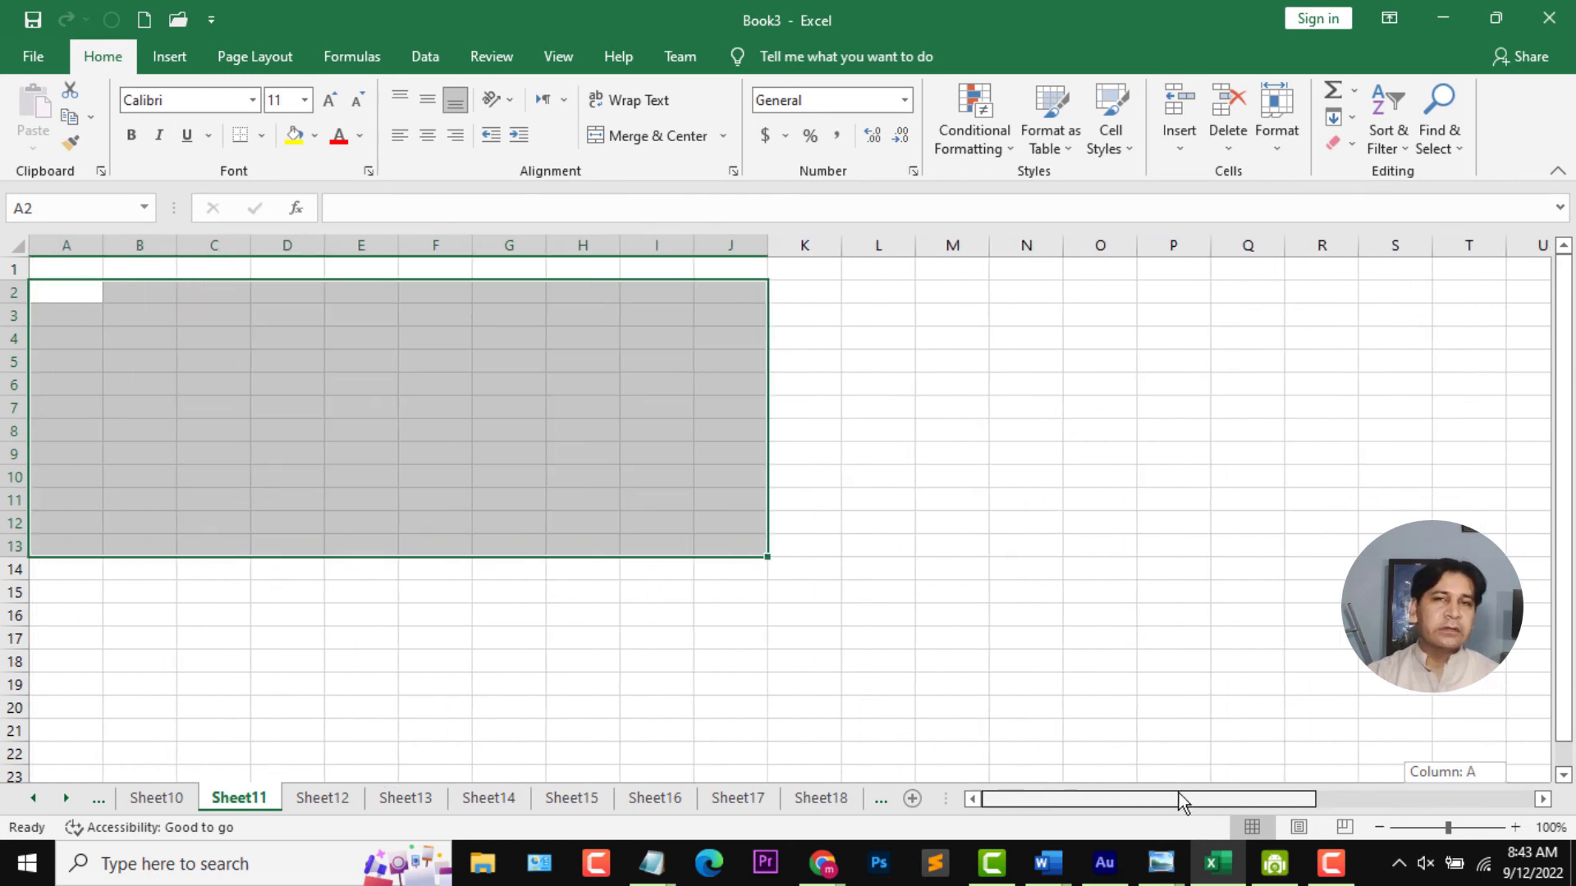
pyautogui.moveTo(1179, 793); pyautogui.dragTo(1540, 545)
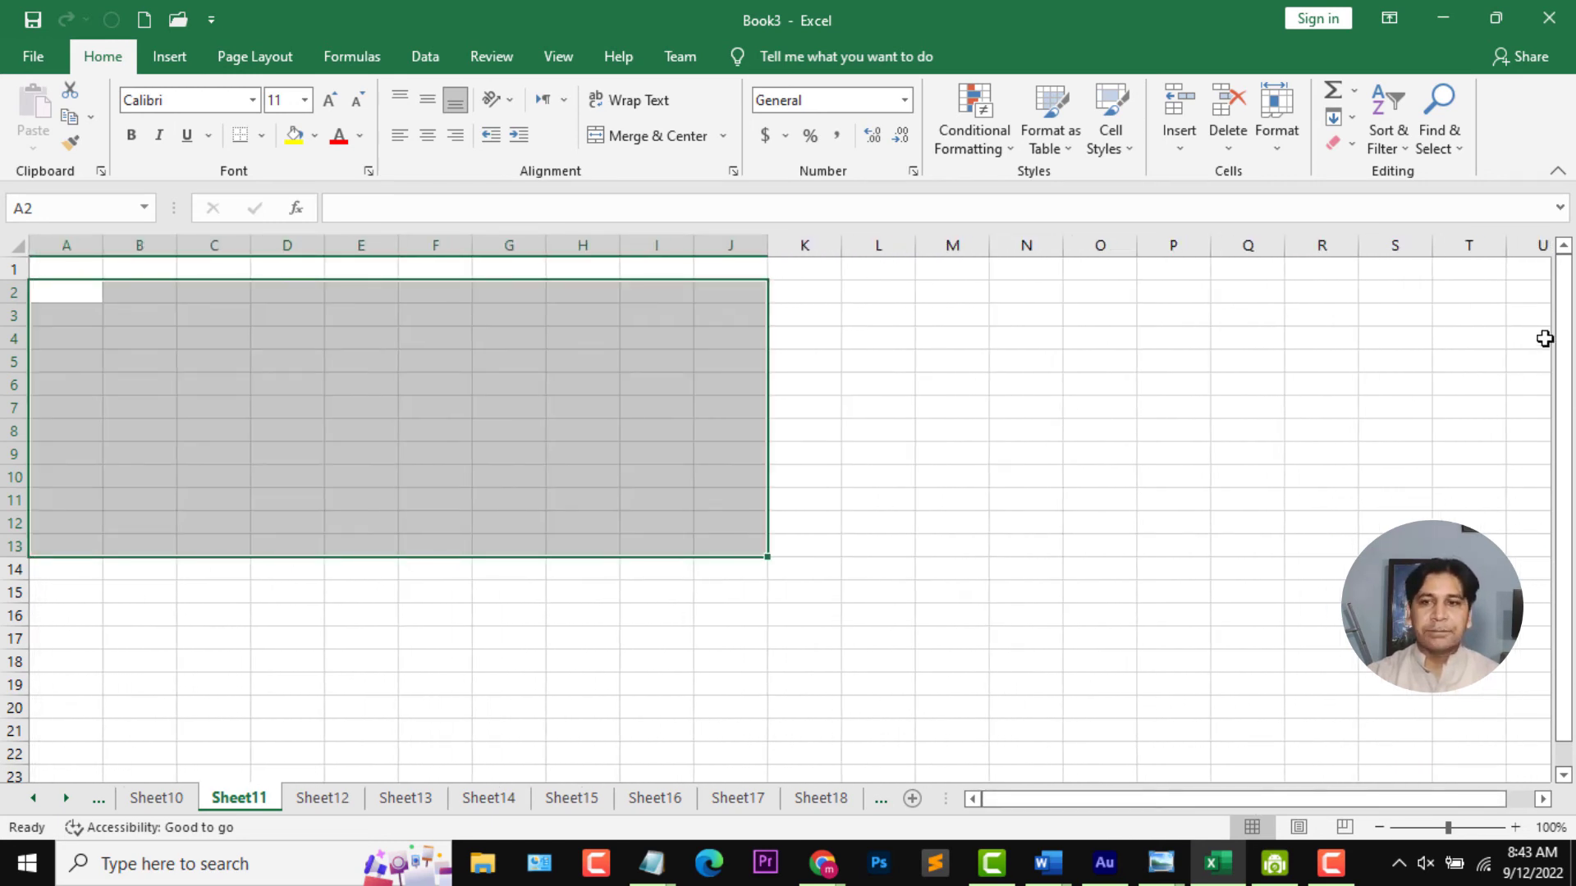
pyautogui.moveTo(1563, 320); pyautogui.dragTo(1562, 443)
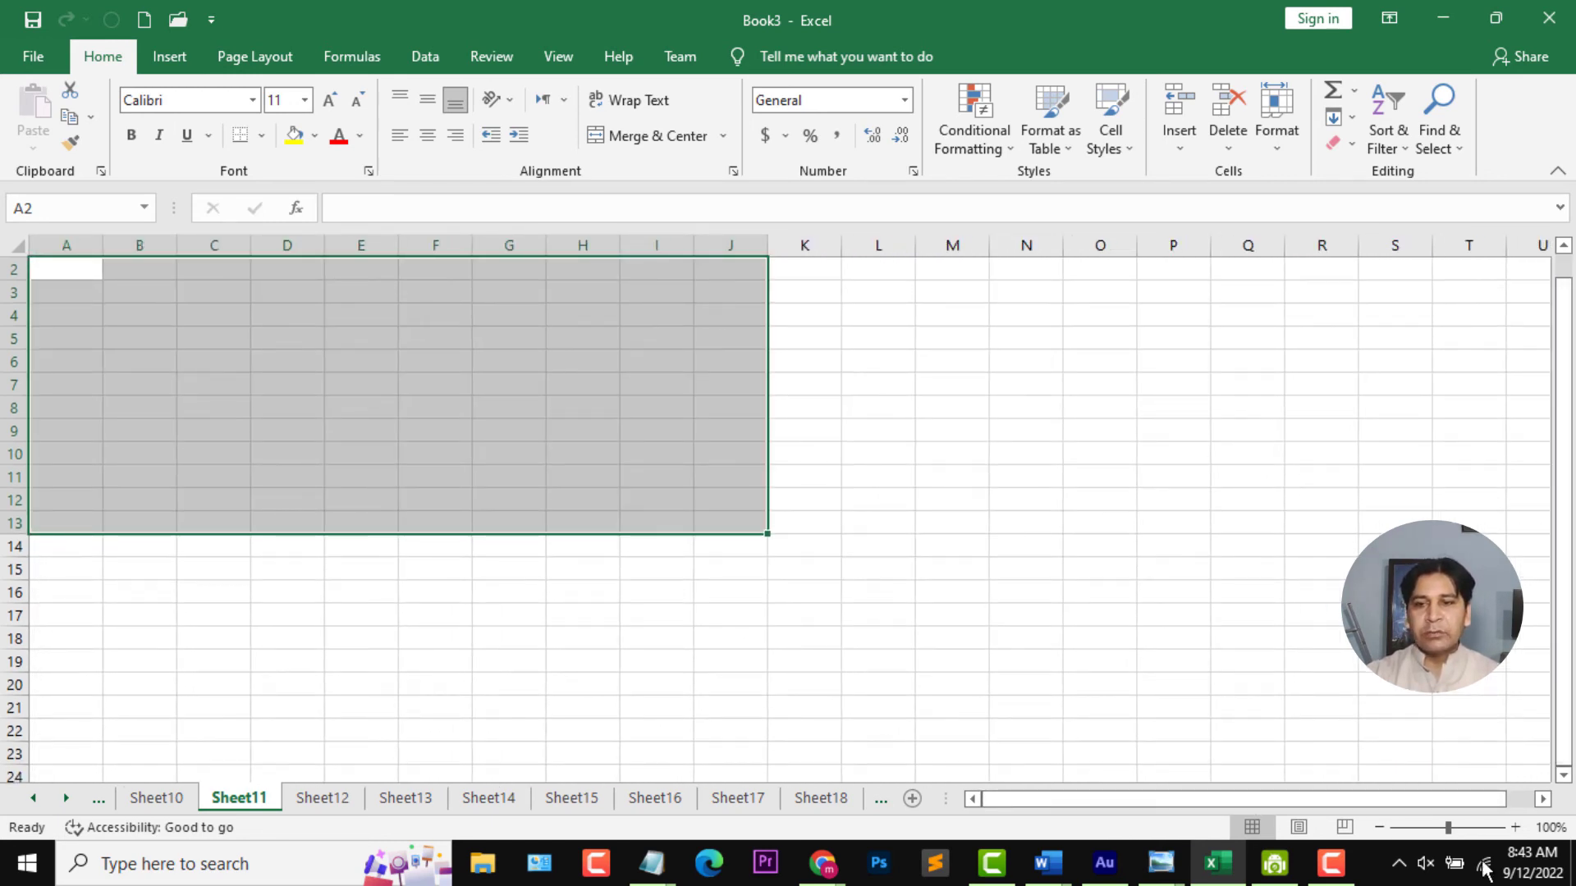
pyautogui.scroll(-3, 518, 739)
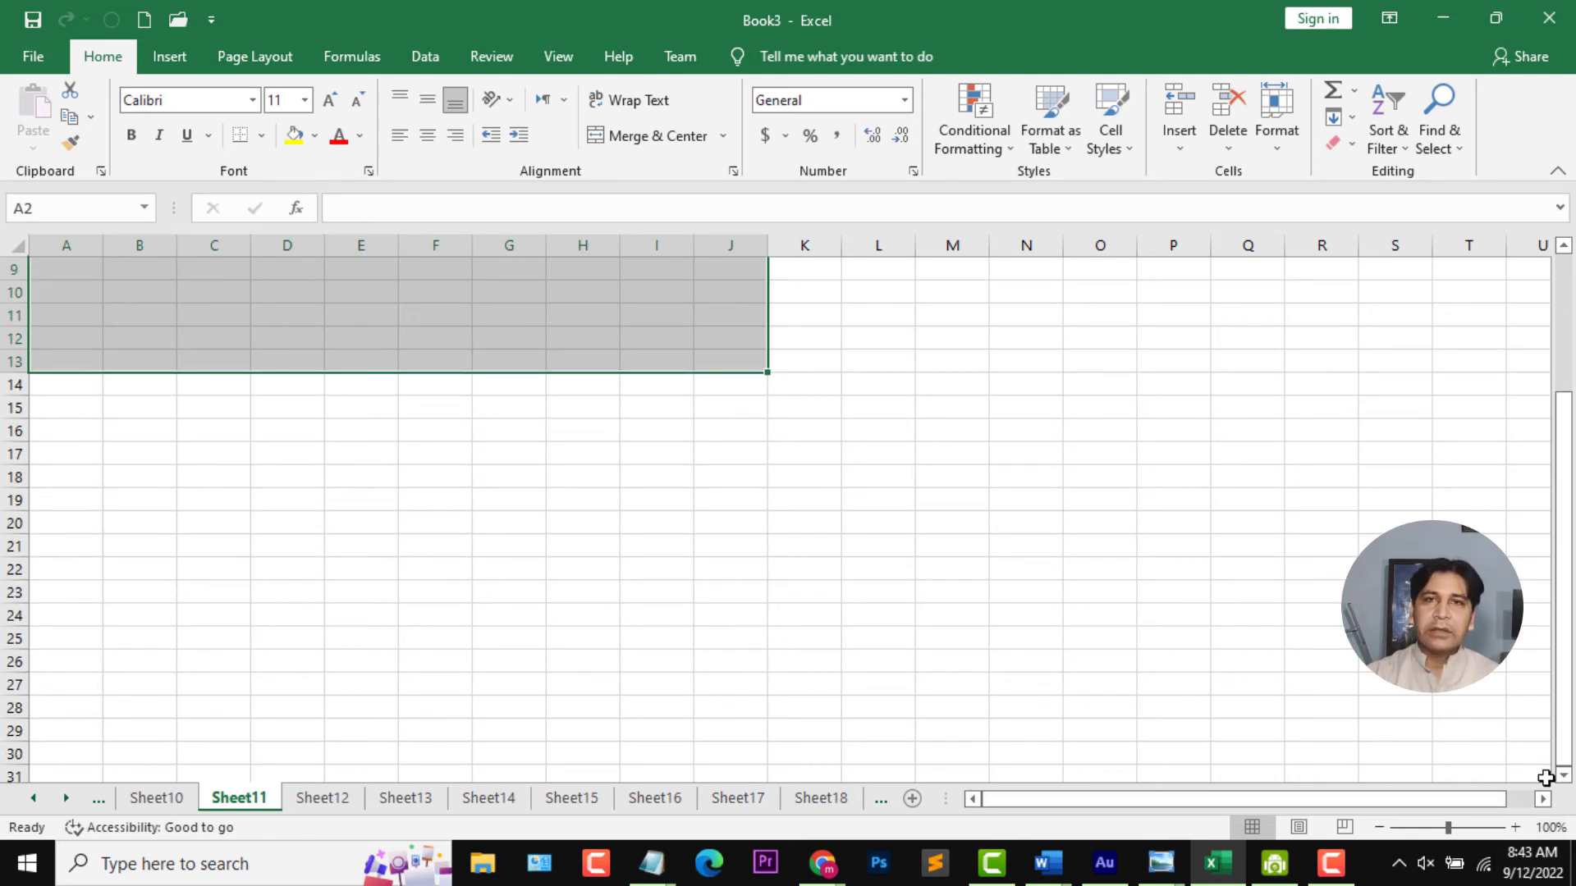
pyautogui.scroll(-2, 1547, 778)
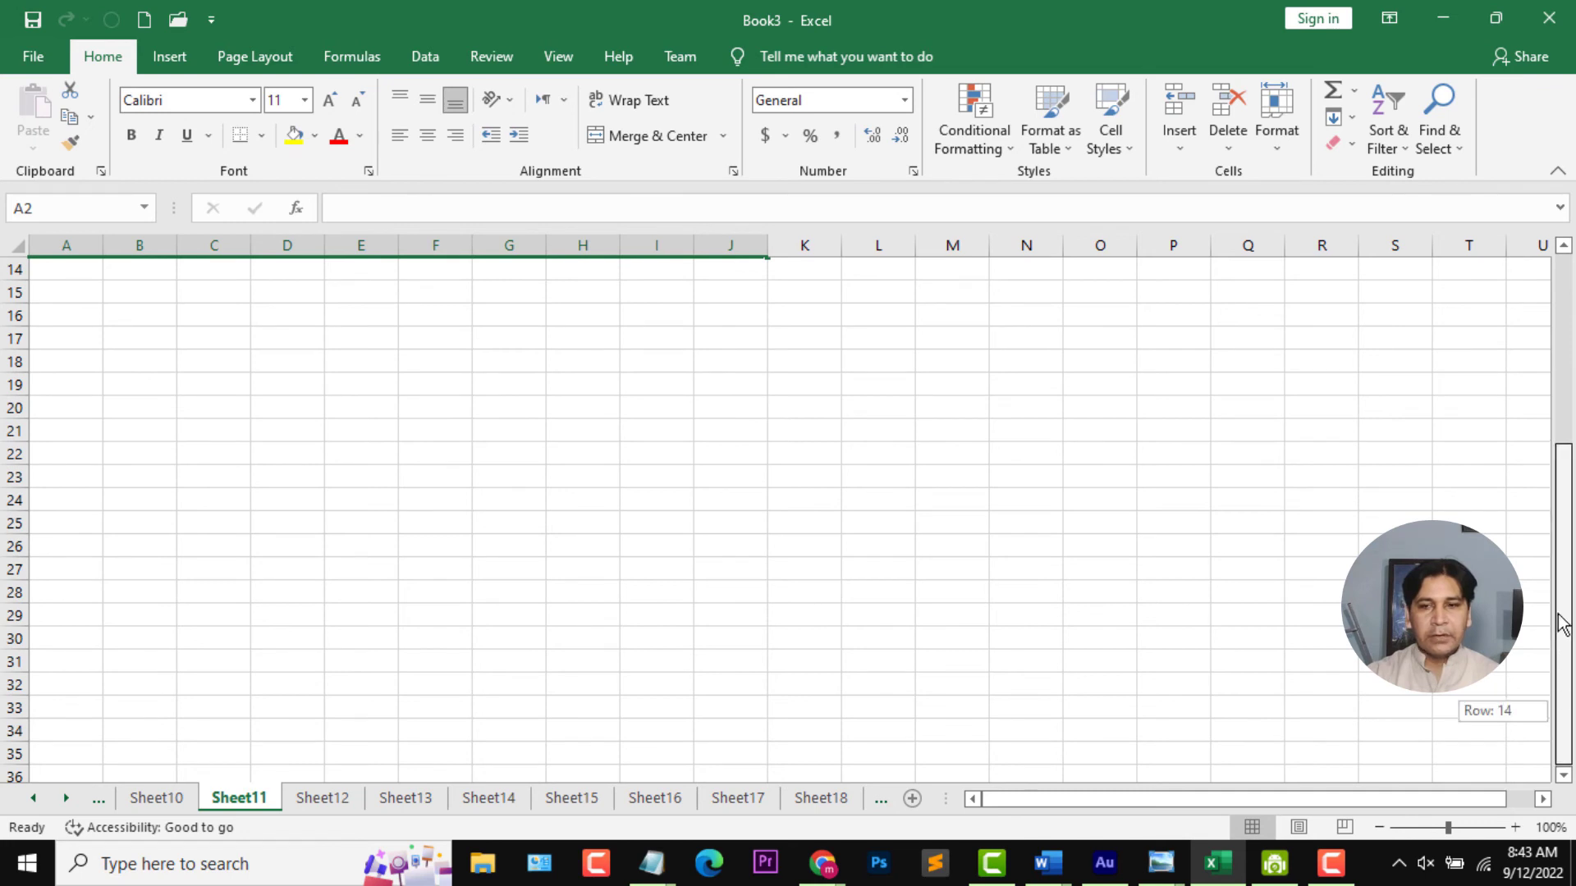
pyautogui.moveTo(1564, 624); pyautogui.dragTo(1574, 335)
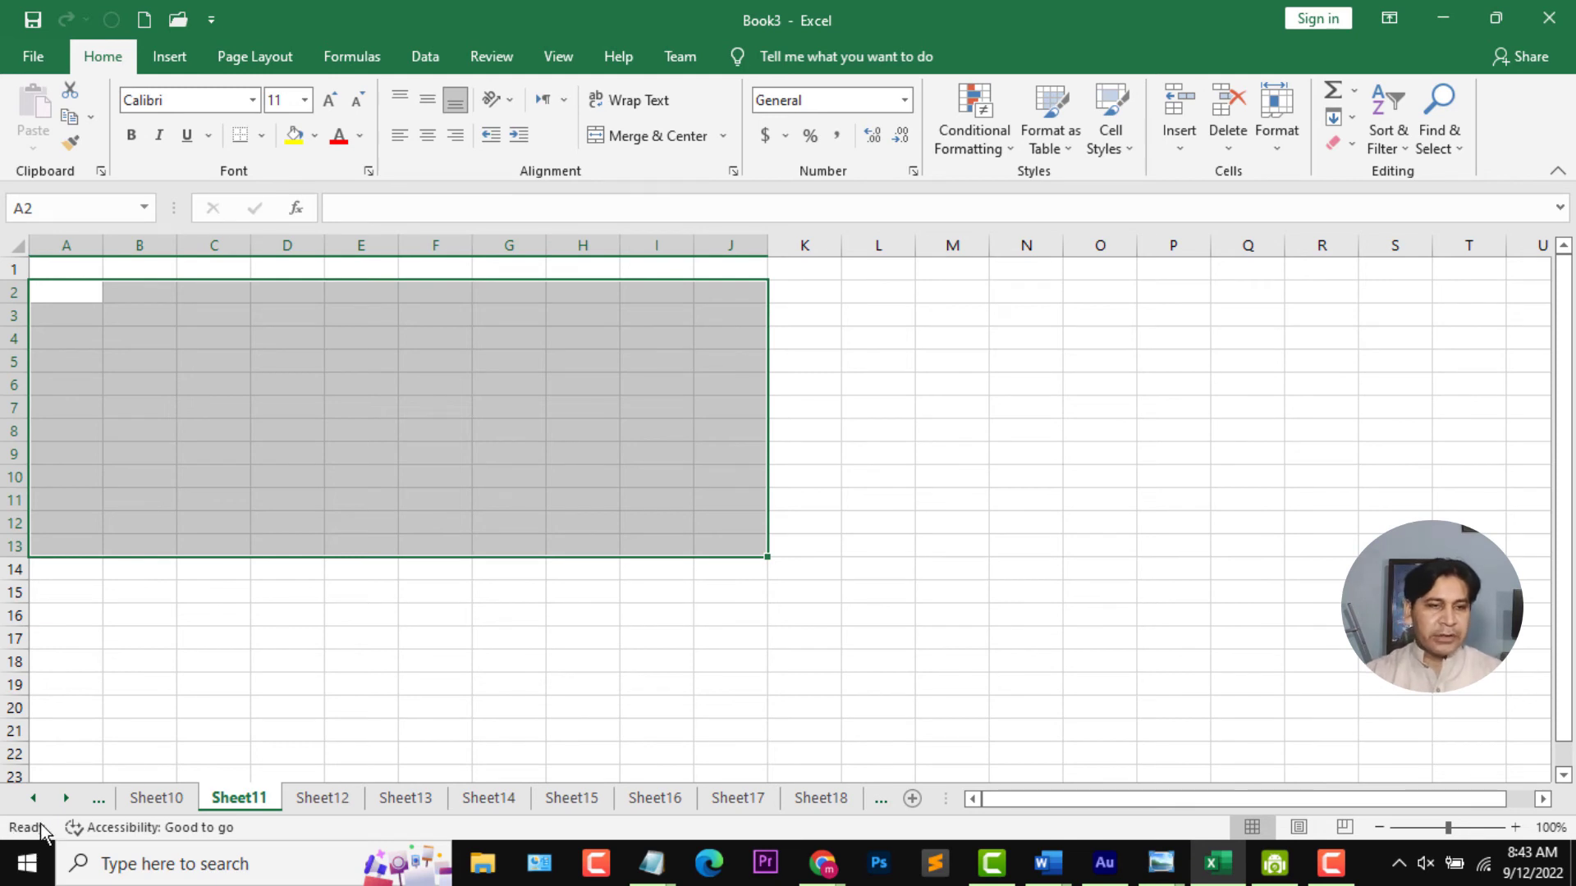
pyautogui.click(347, 420)
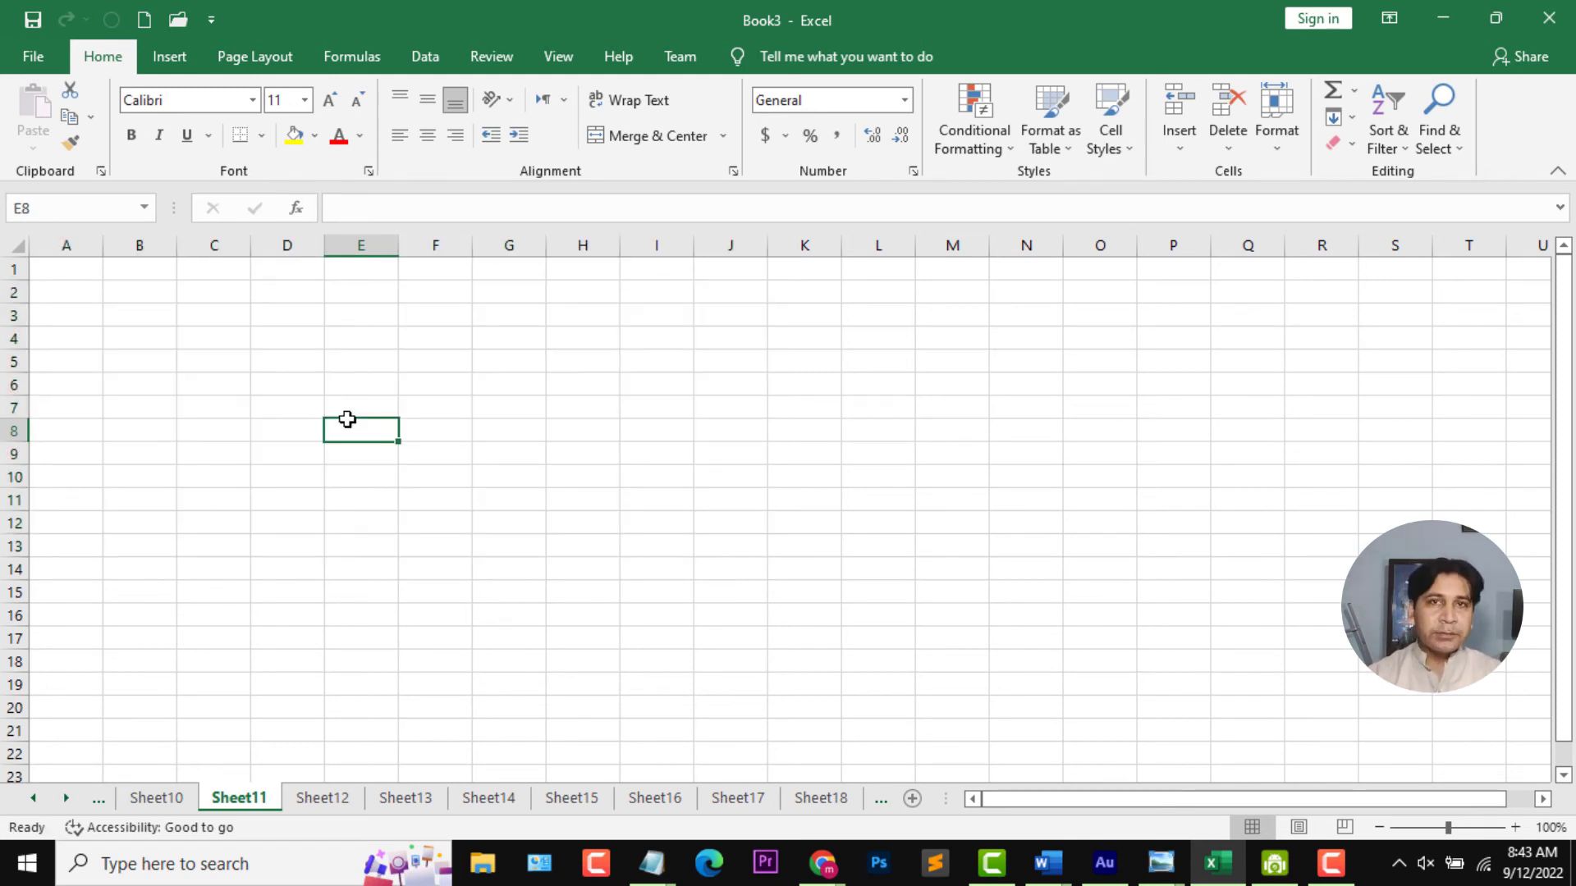
pyautogui.doubleClick(348, 419)
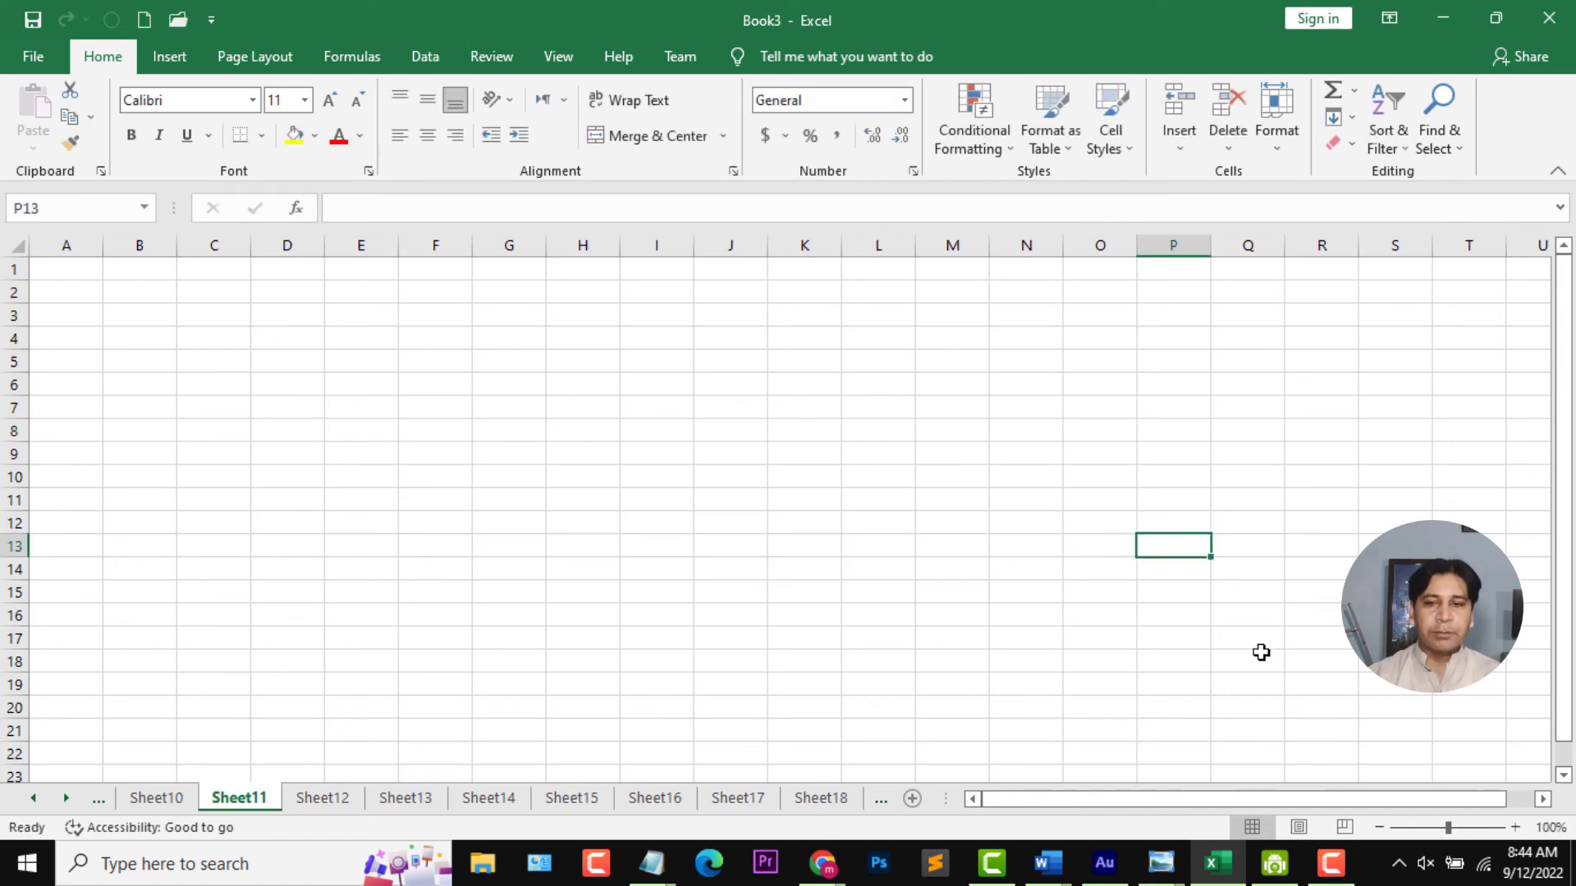
# Switch Sheet11 to Page Layout view, zoom out and back in, then show Page Break Preview.
pyautogui.click(1299, 827)
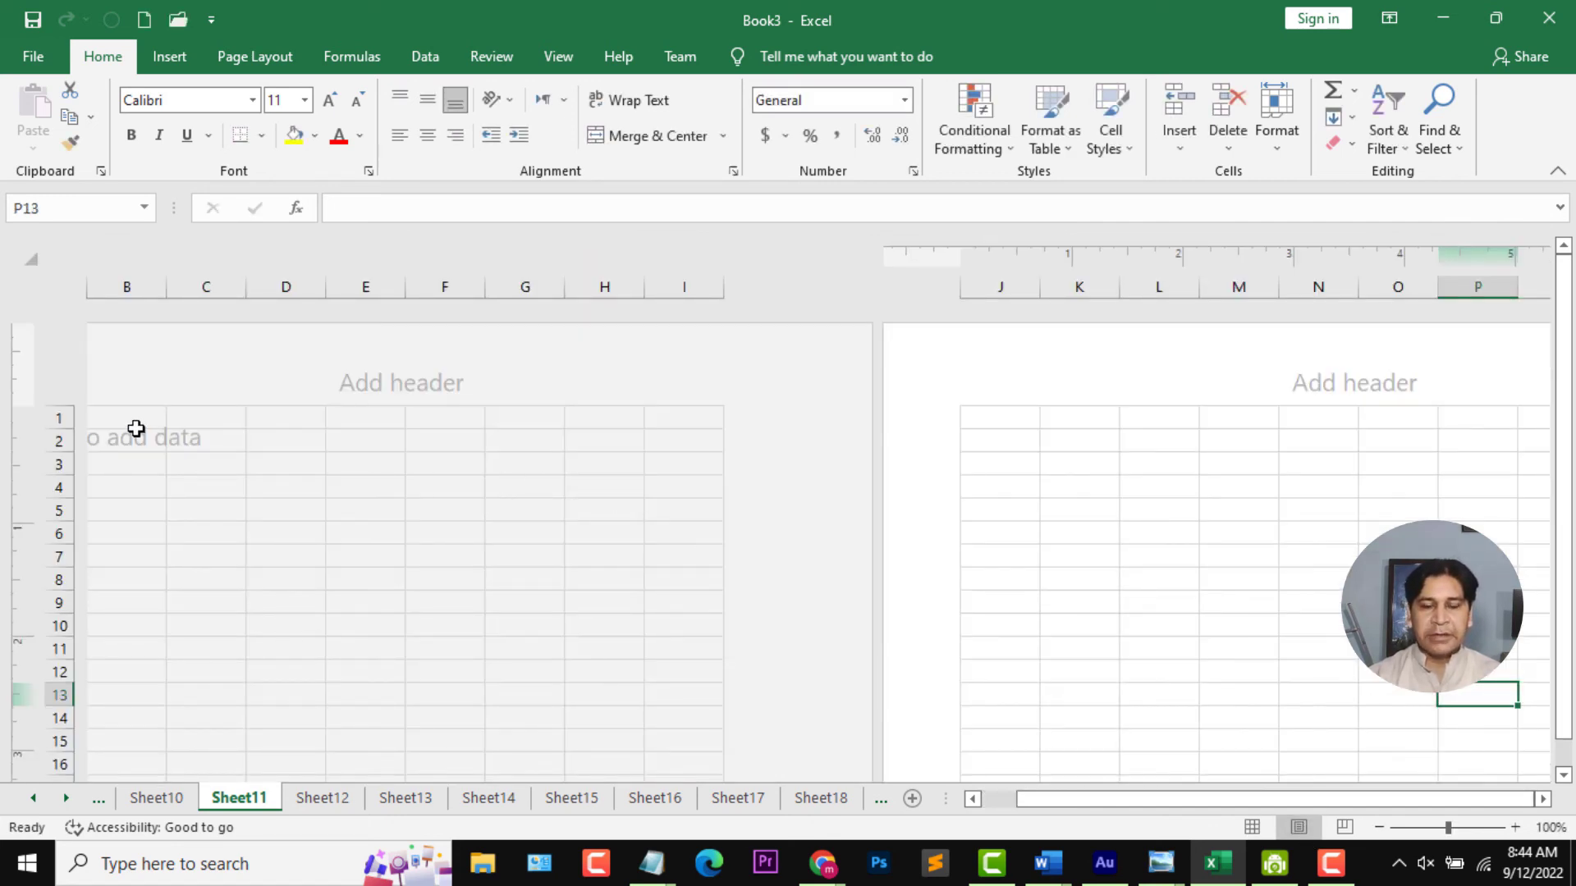
pyautogui.scroll(-5, 653, 420)
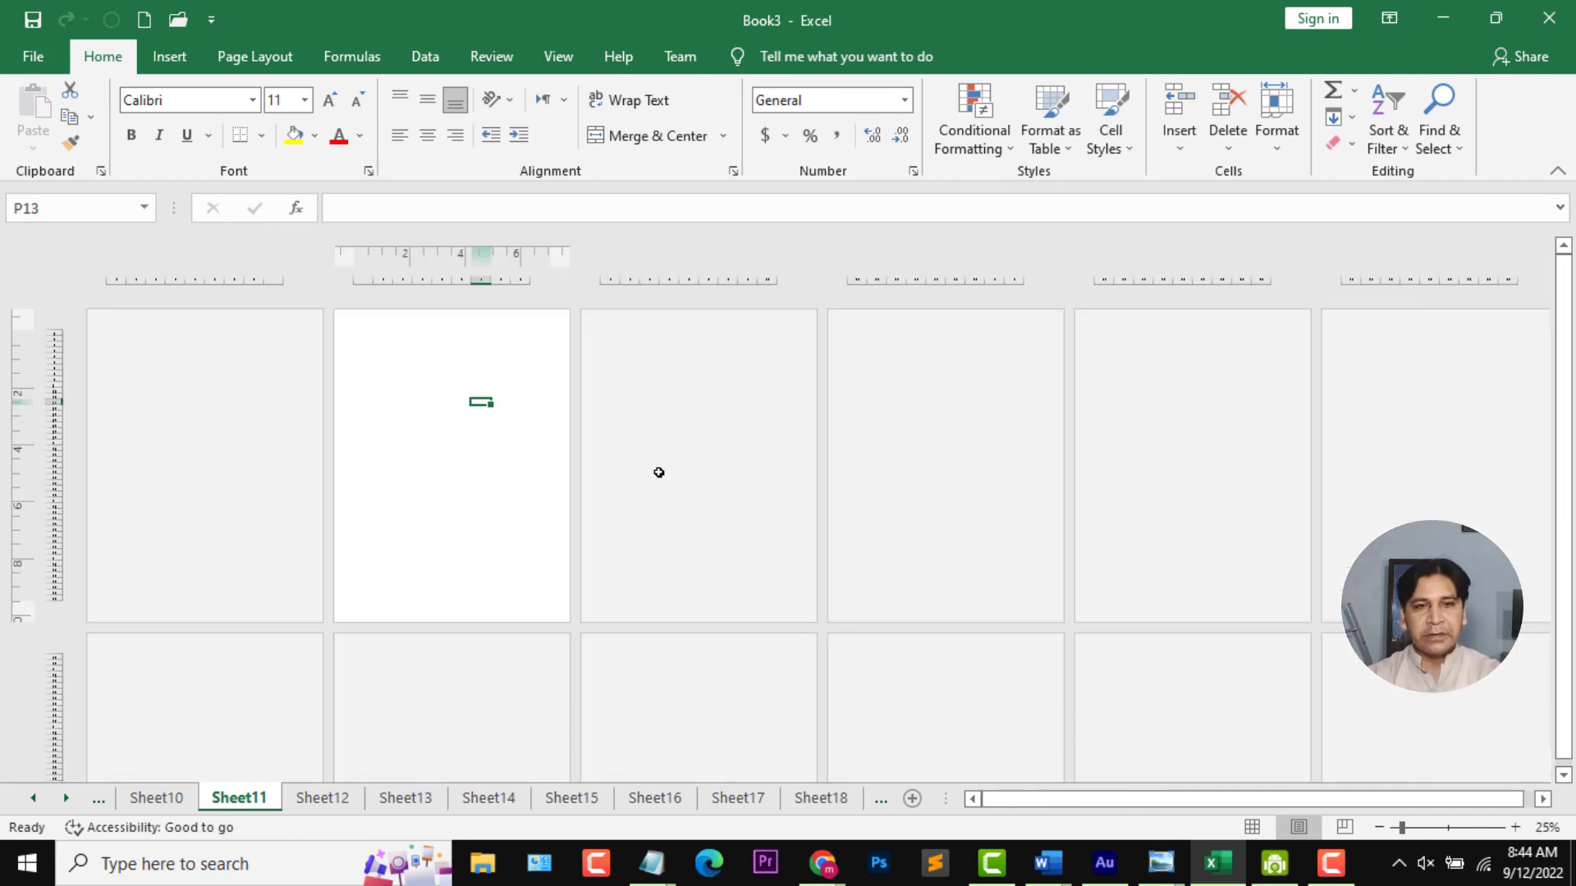
pyautogui.scroll(-1, 658, 473)
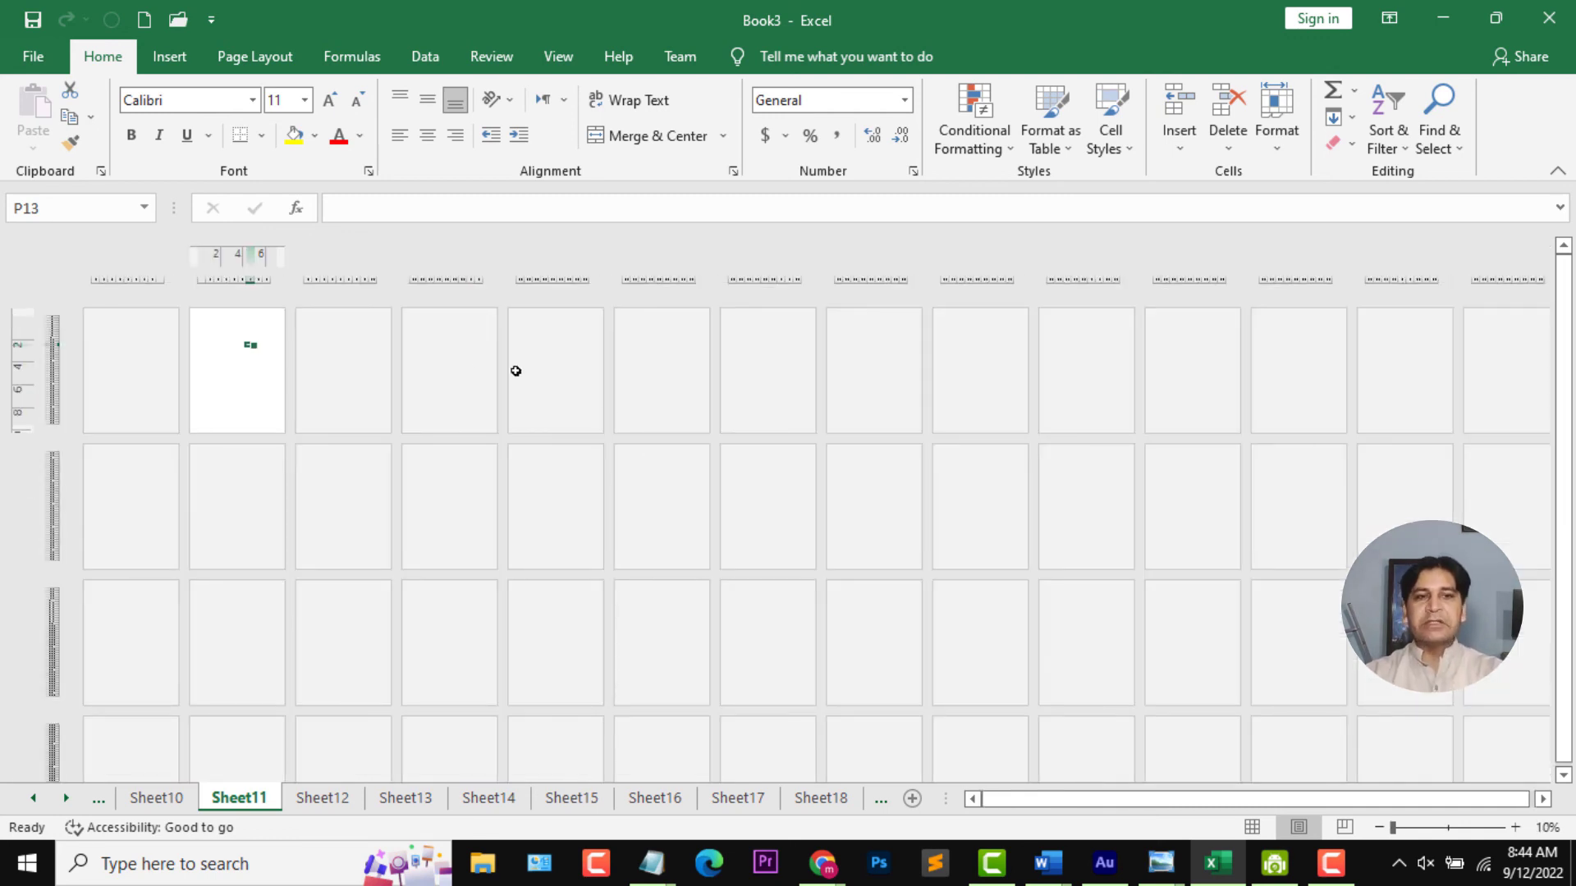
pyautogui.scroll(5, 215, 332)
pyautogui.scroll(3, 764, 553)
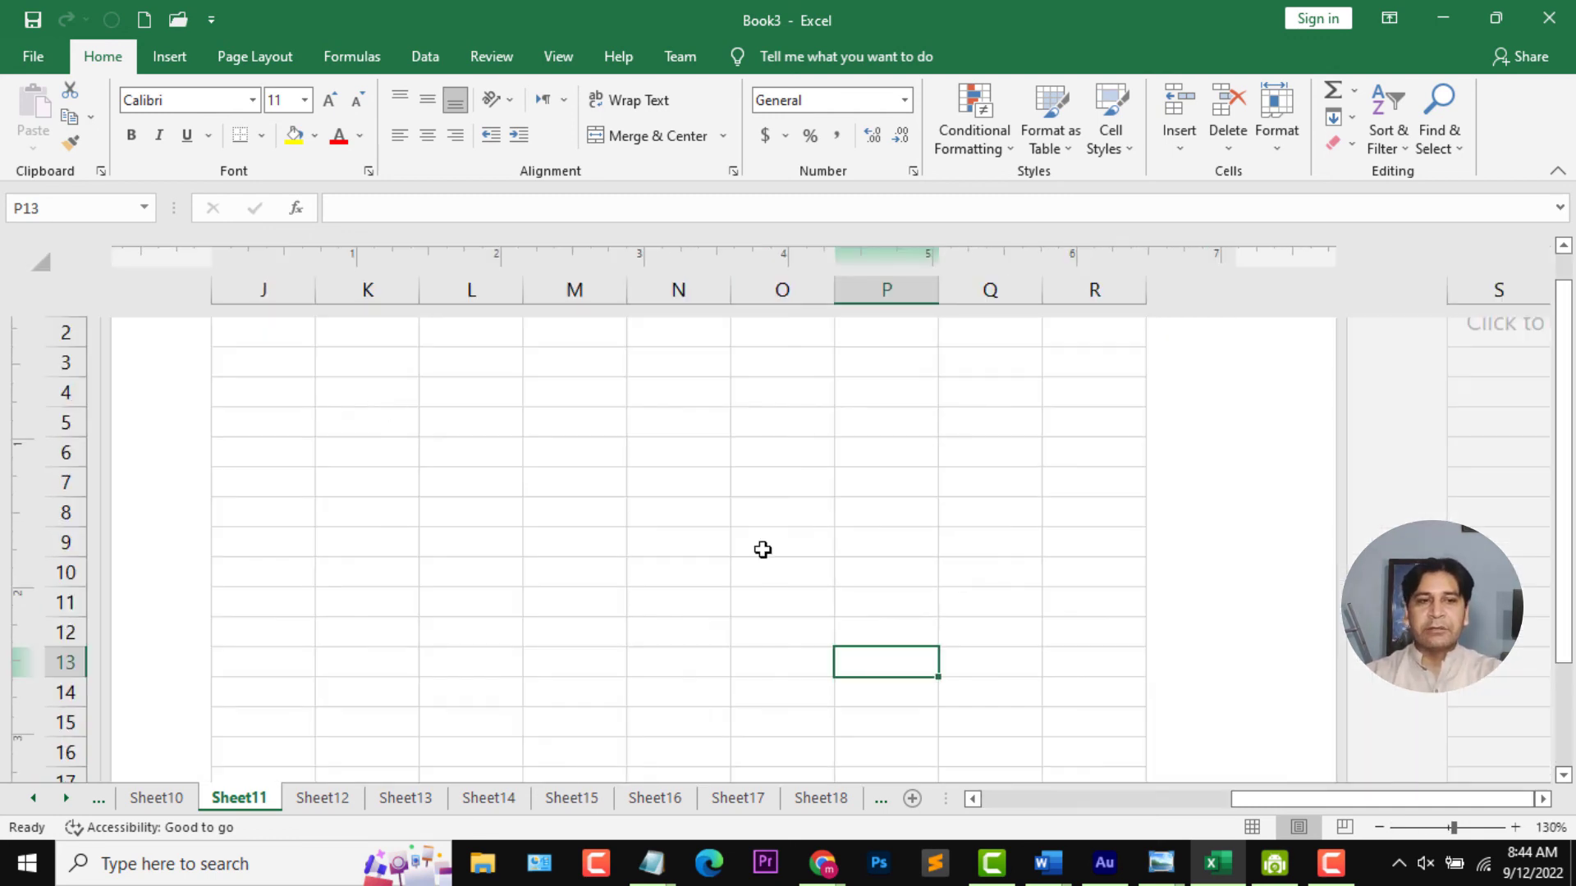
pyautogui.click(1351, 831)
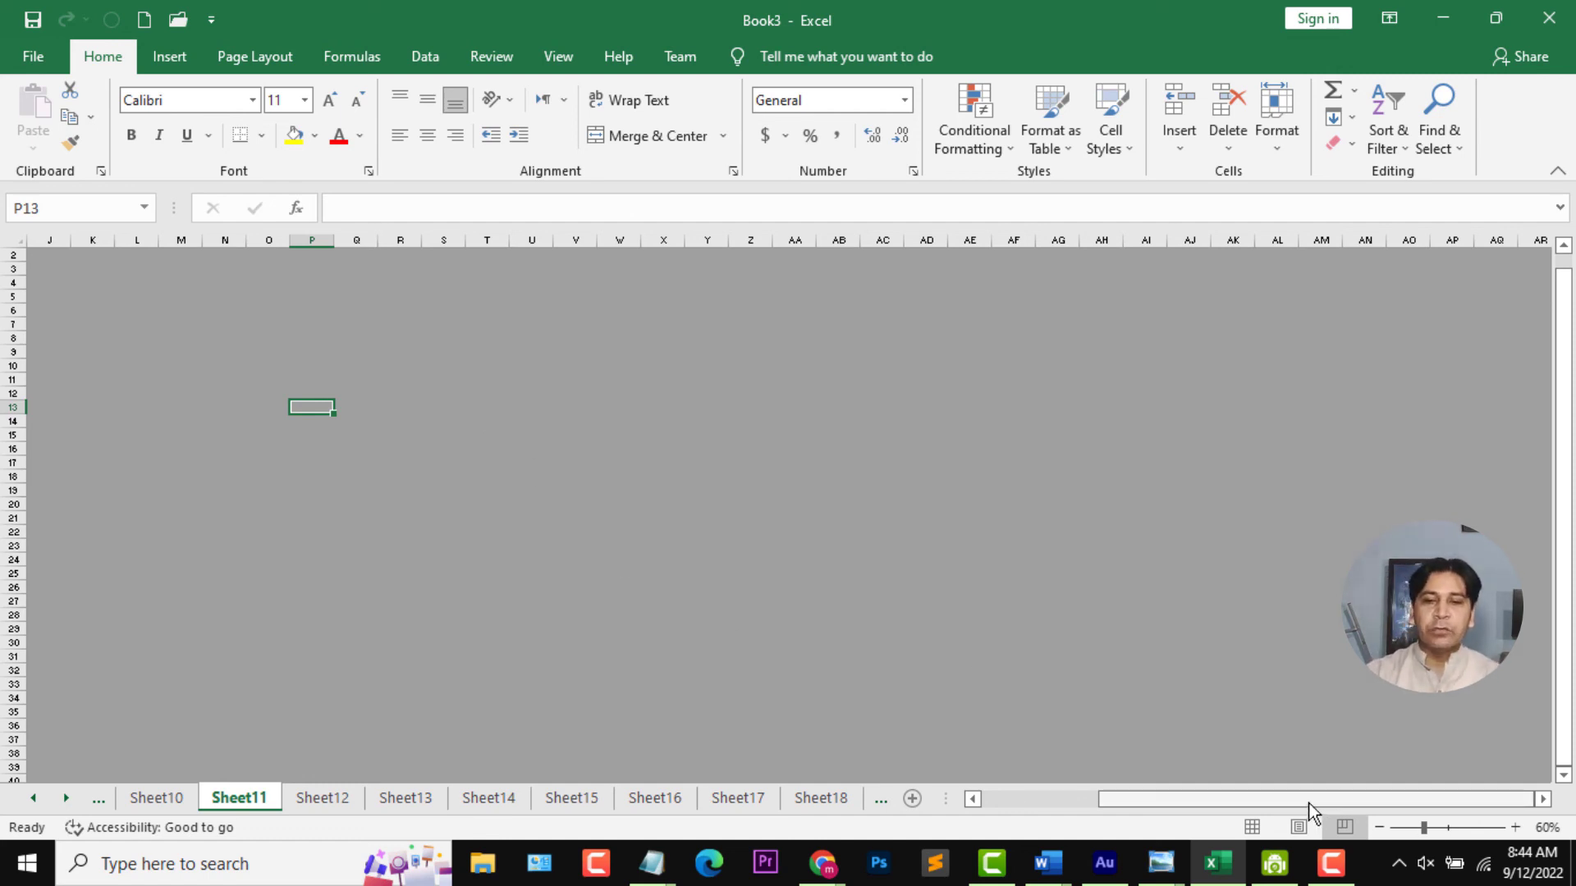
# Switch to Normal view and adjust zoom: 130%, down to 10%, then up to 274%.
pyautogui.click(1253, 828)
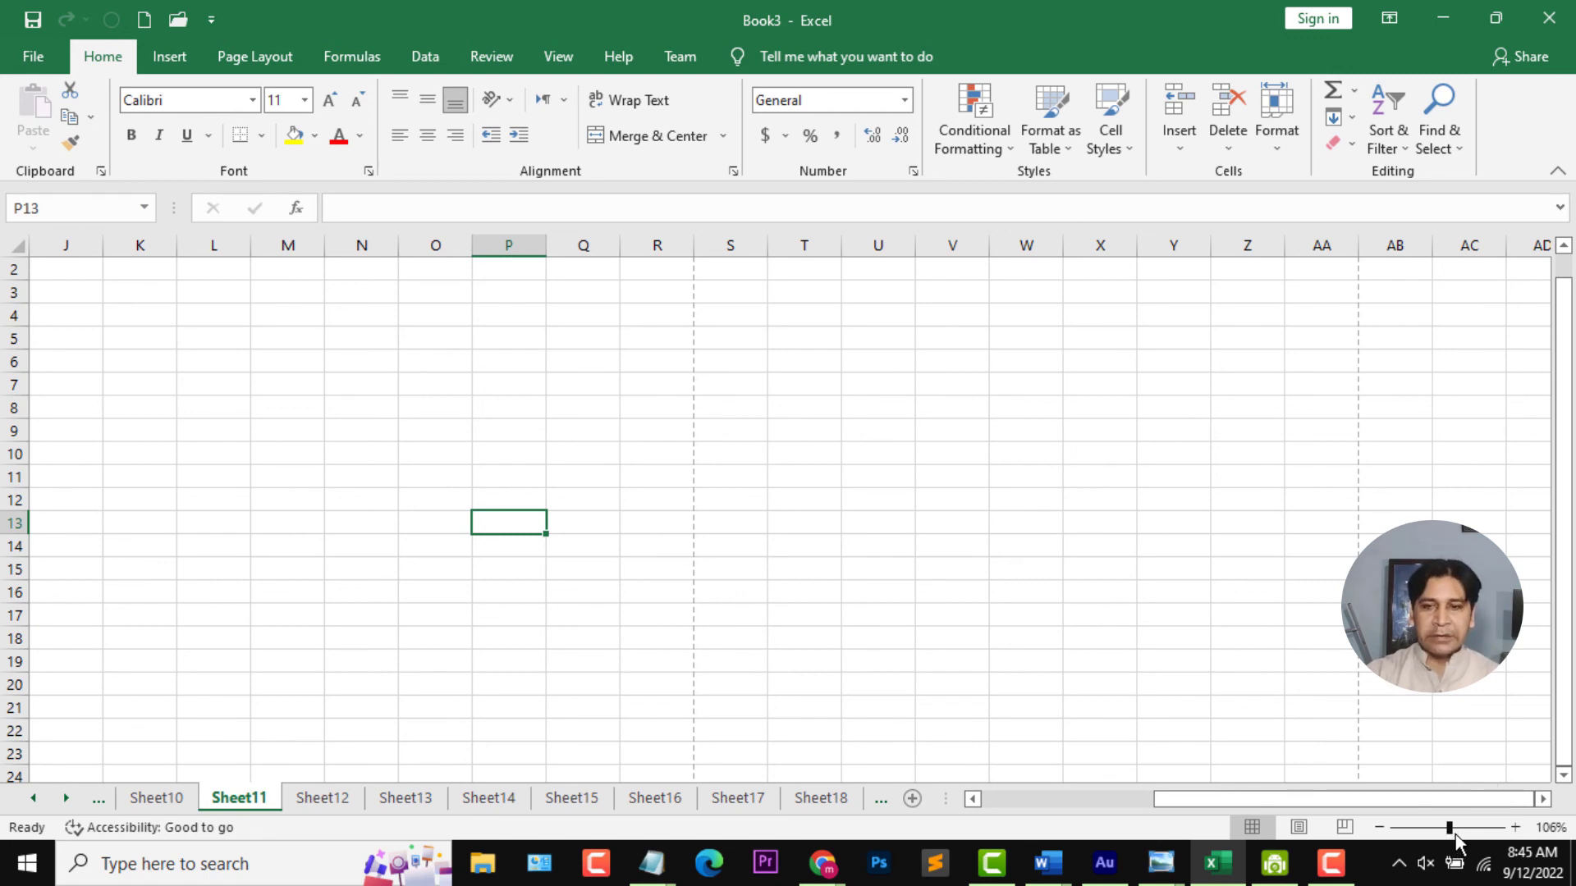
pyautogui.moveTo(1450, 829); pyautogui.dragTo(1496, 829)
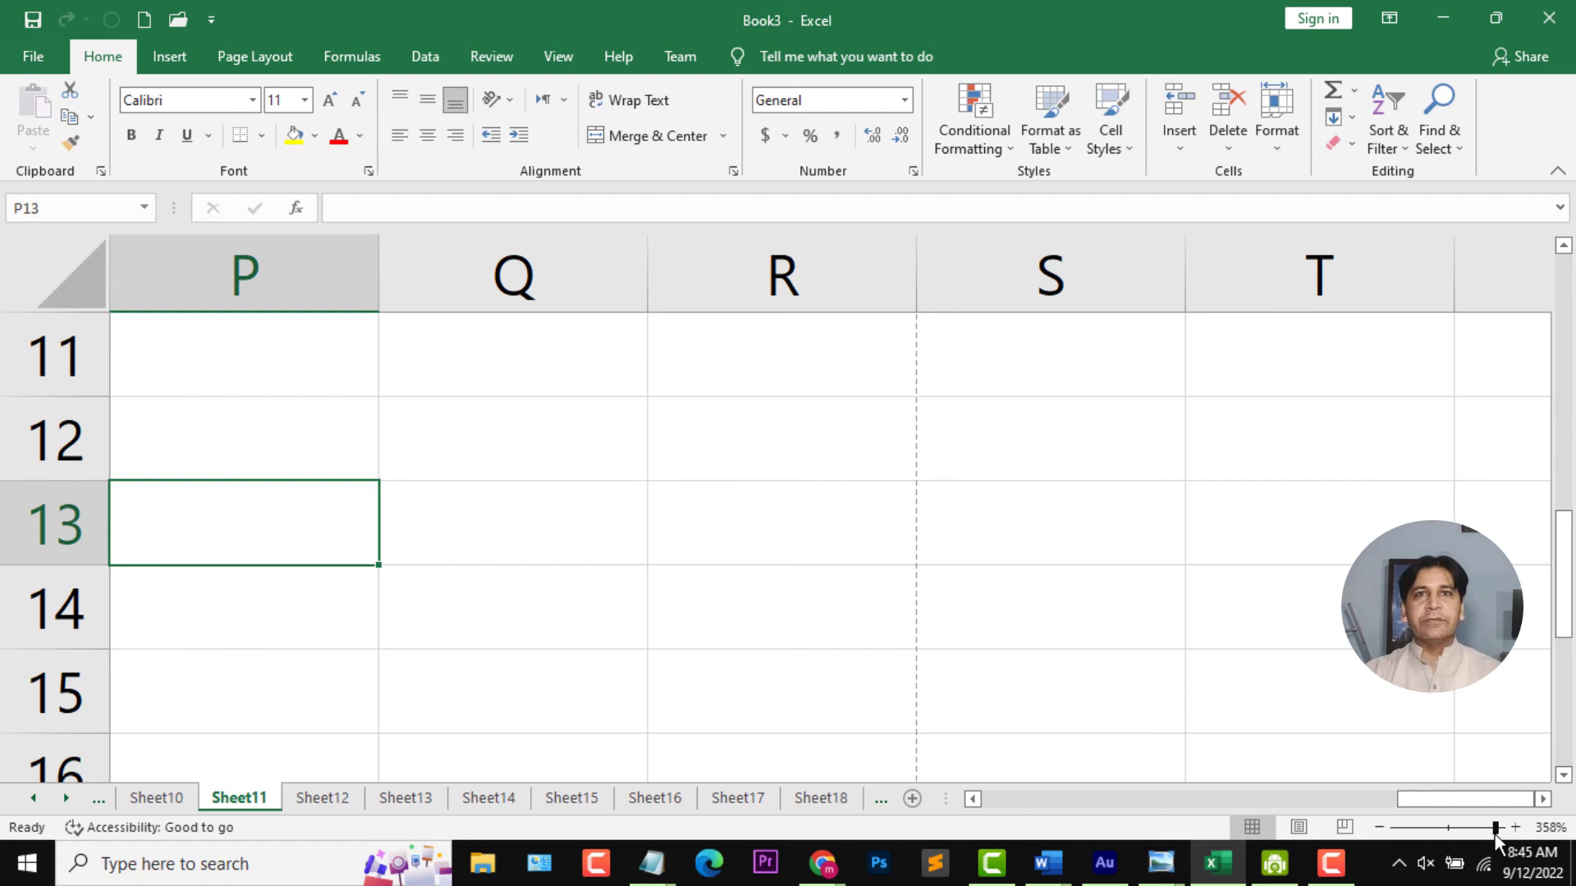
pyautogui.moveTo(1497, 829); pyautogui.dragTo(1438, 829)
pyautogui.click(1393, 829)
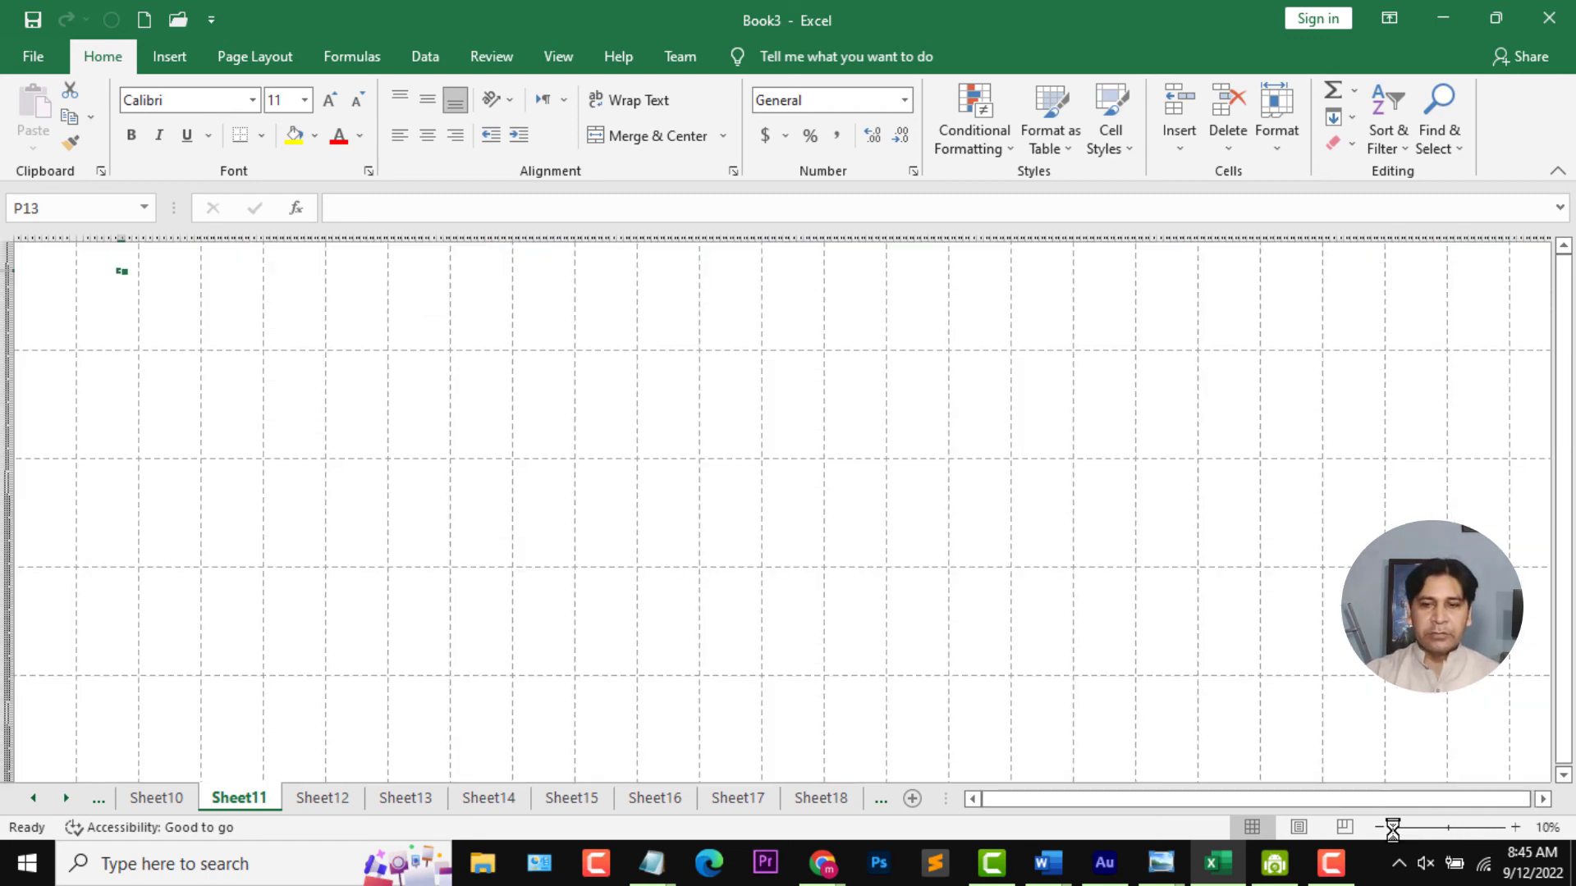
pyautogui.moveTo(1393, 829); pyautogui.dragTo(1480, 829)
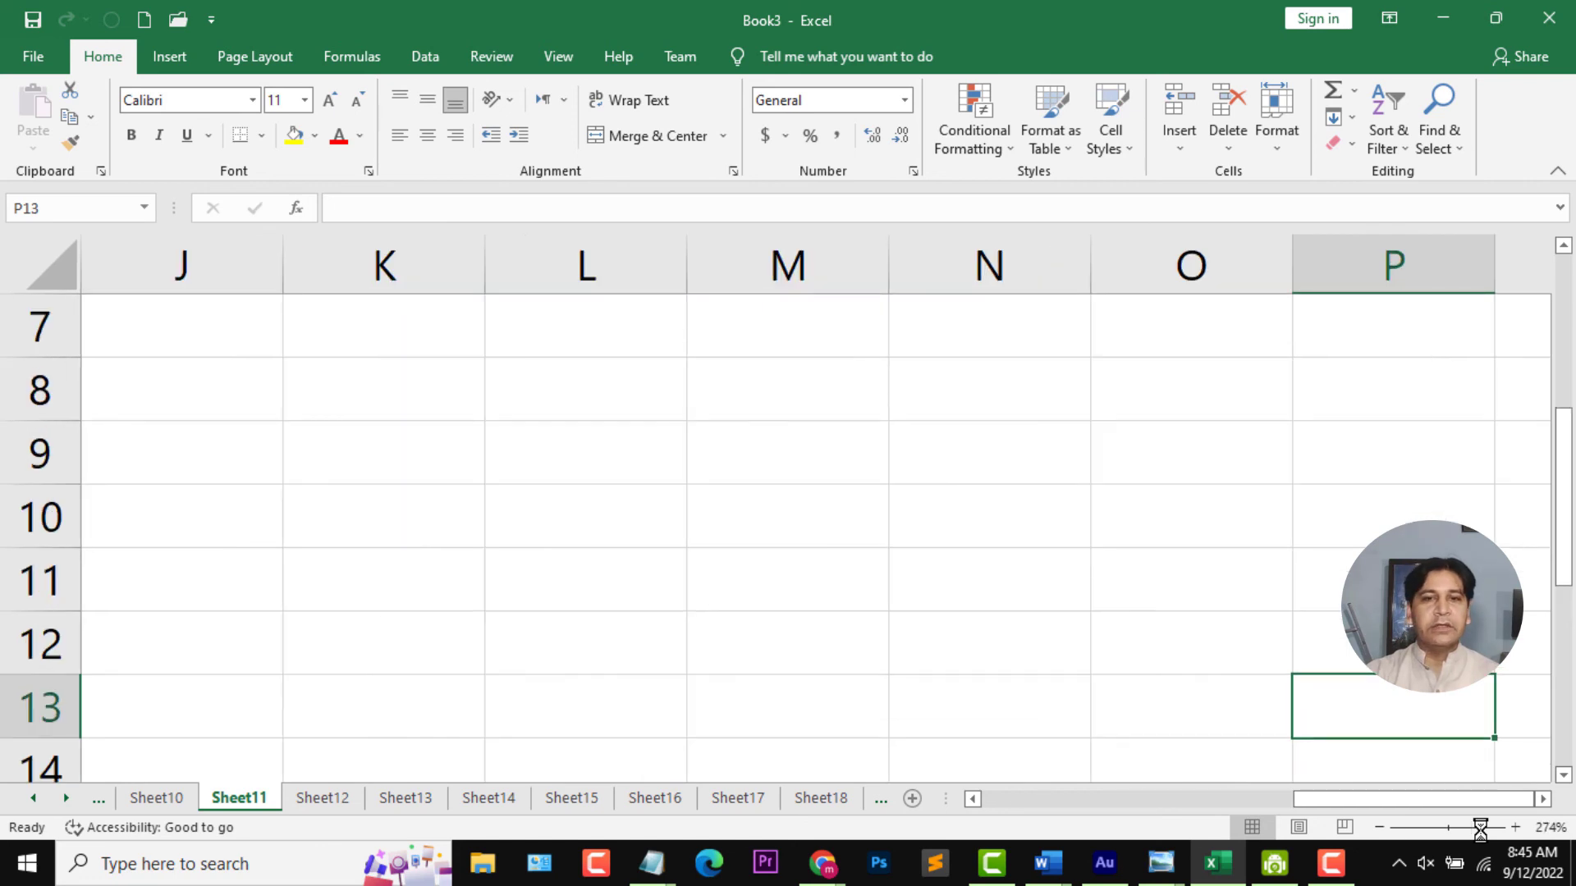